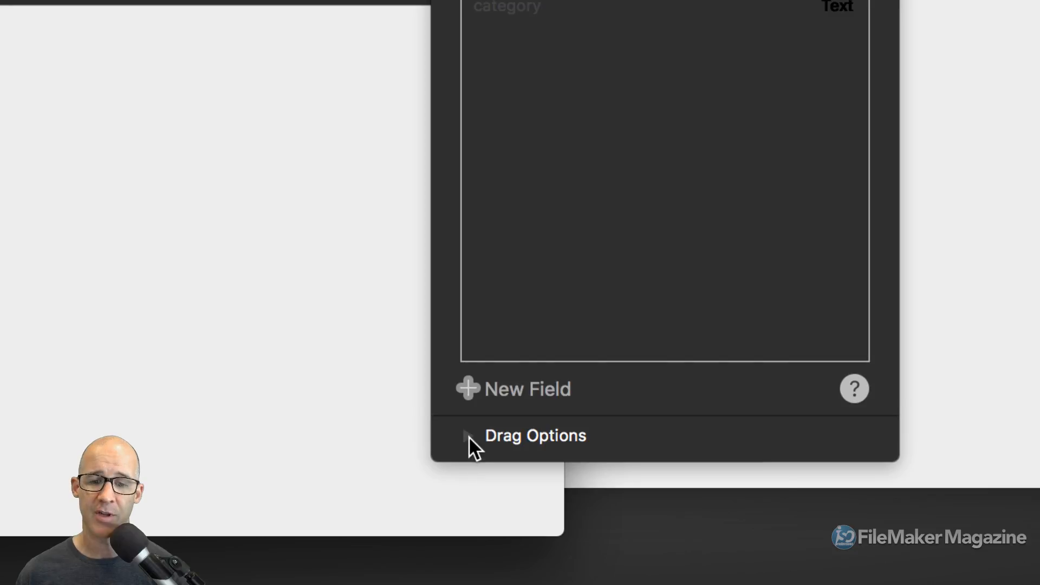
{"action": "left_click", "coordinate": [562, 505]}
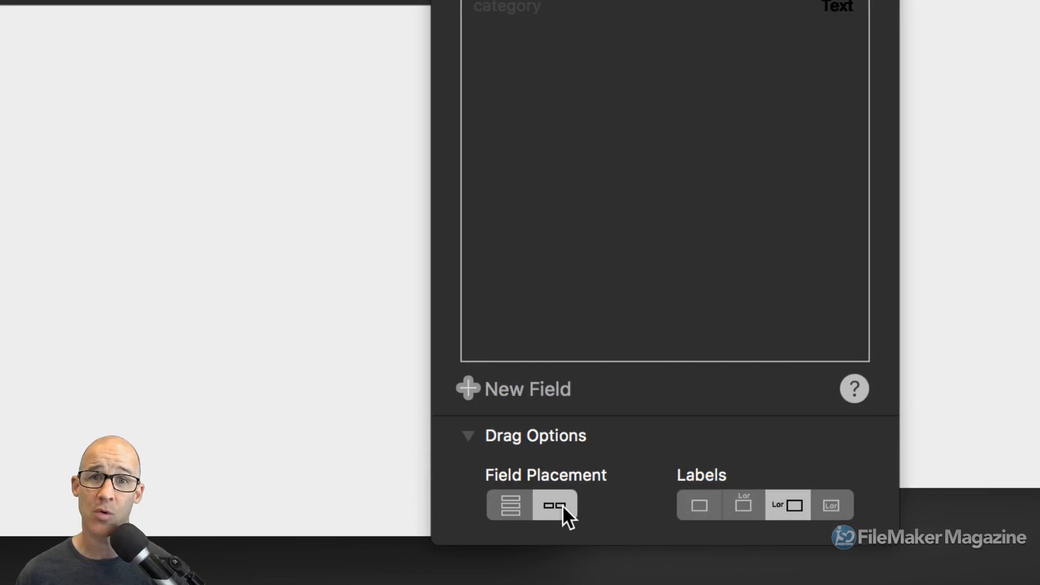
{"action": "left_click", "coordinate": [697, 509]}
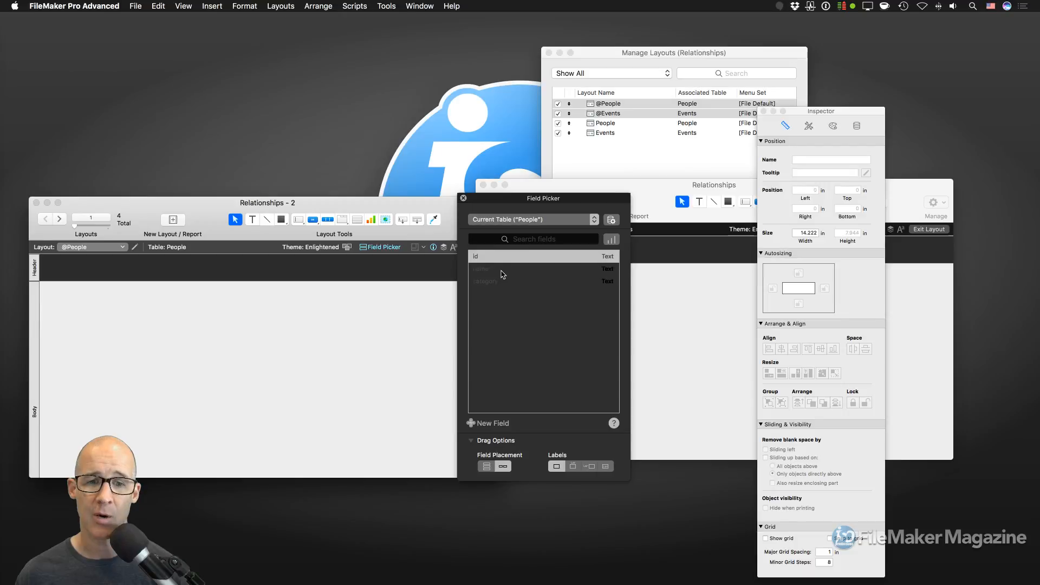
{"action": "left_click", "coordinate": [502, 273], "text": "shift"}
{"action": "left_click", "coordinate": [504, 281], "text": "shift"}
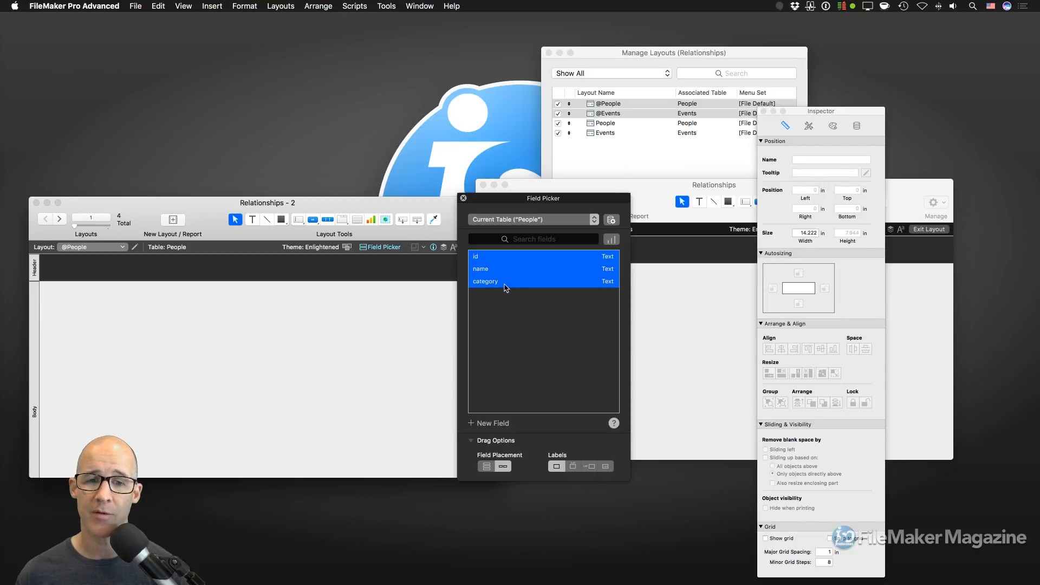
{"action": "left_click_drag", "start_coordinate": [482, 274], "coordinate": [74, 309]}
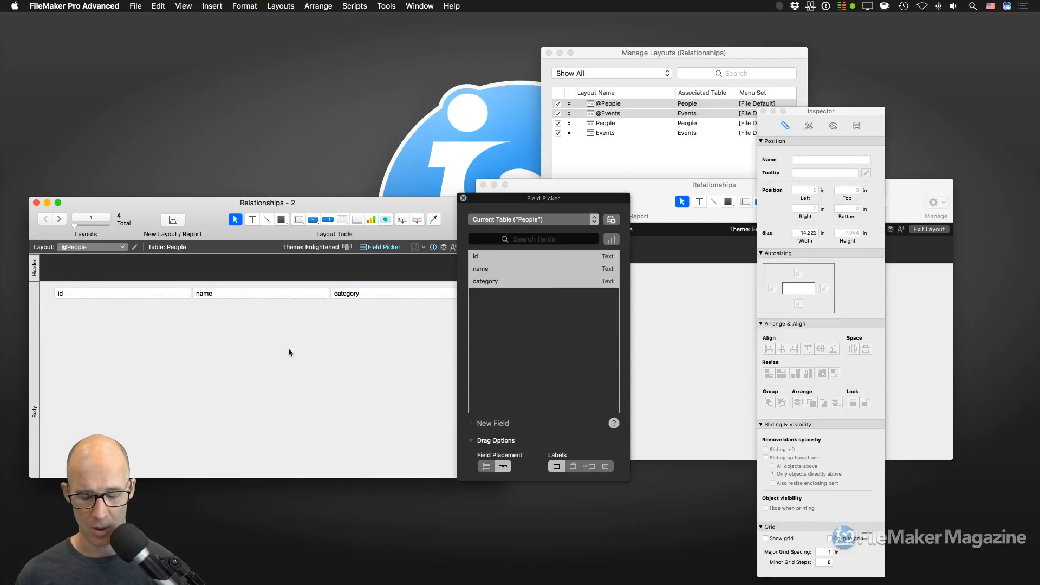
{"action": "key", "text": "super+b"}
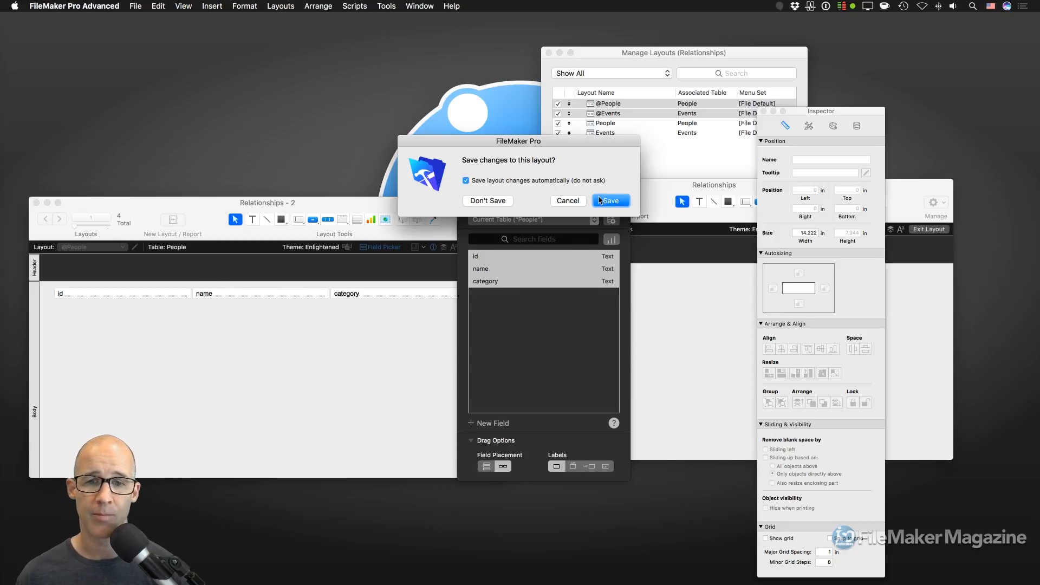
{"action": "left_click", "coordinate": [602, 201]}
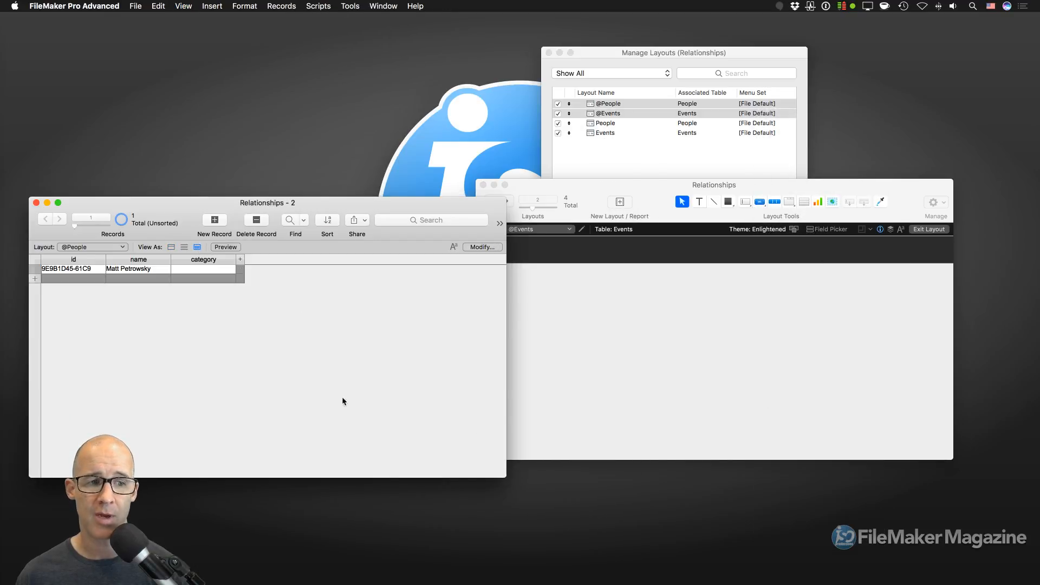
{"action": "left_click_drag", "start_coordinate": [504, 476], "coordinate": [534, 385]}
{"action": "left_click_drag", "start_coordinate": [404, 204], "coordinate": [406, 264]}
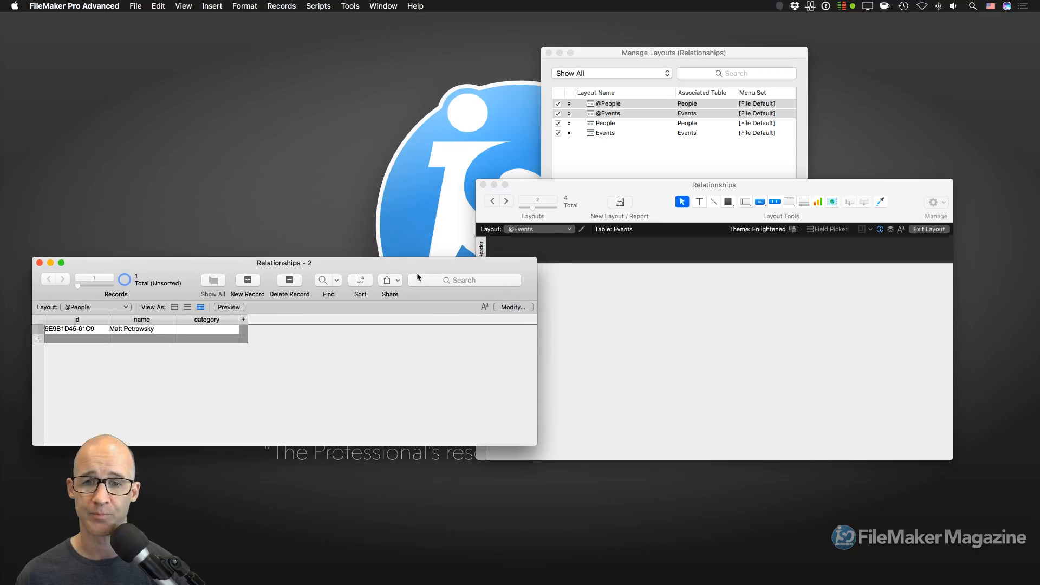
{"action": "left_click", "coordinate": [649, 314]}
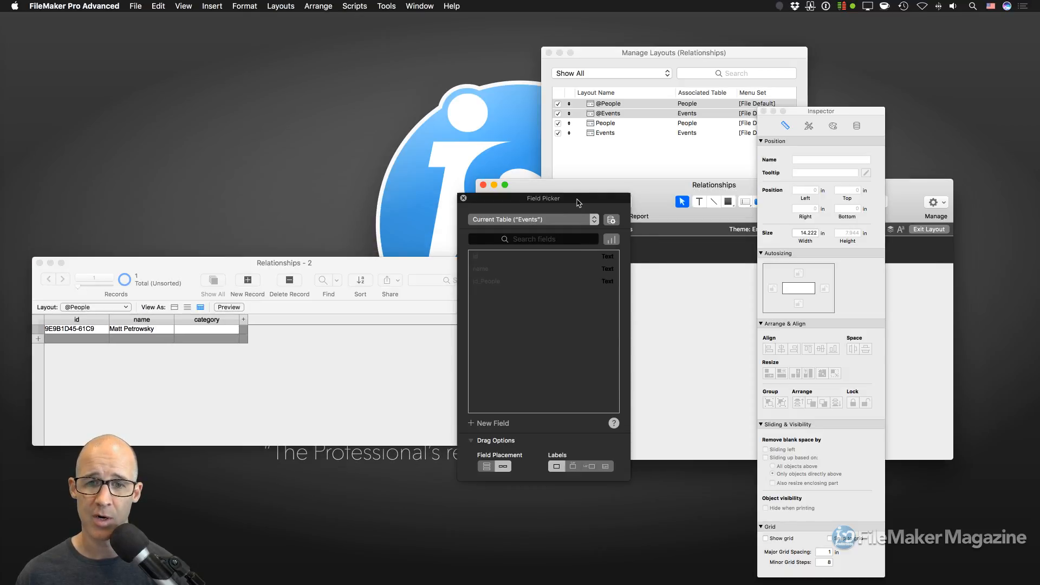
{"action": "left_click_drag", "start_coordinate": [576, 199], "coordinate": [408, 192]}
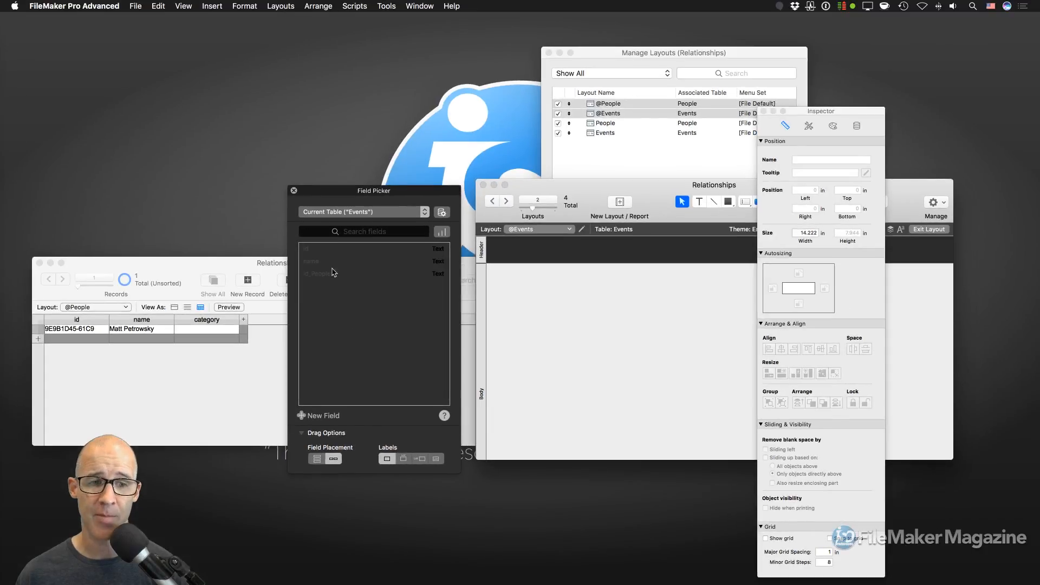
{"action": "left_click", "coordinate": [329, 252]}
{"action": "left_click", "coordinate": [331, 272], "text": "shift"}
{"action": "left_click_drag", "start_coordinate": [332, 272], "coordinate": [512, 290]}
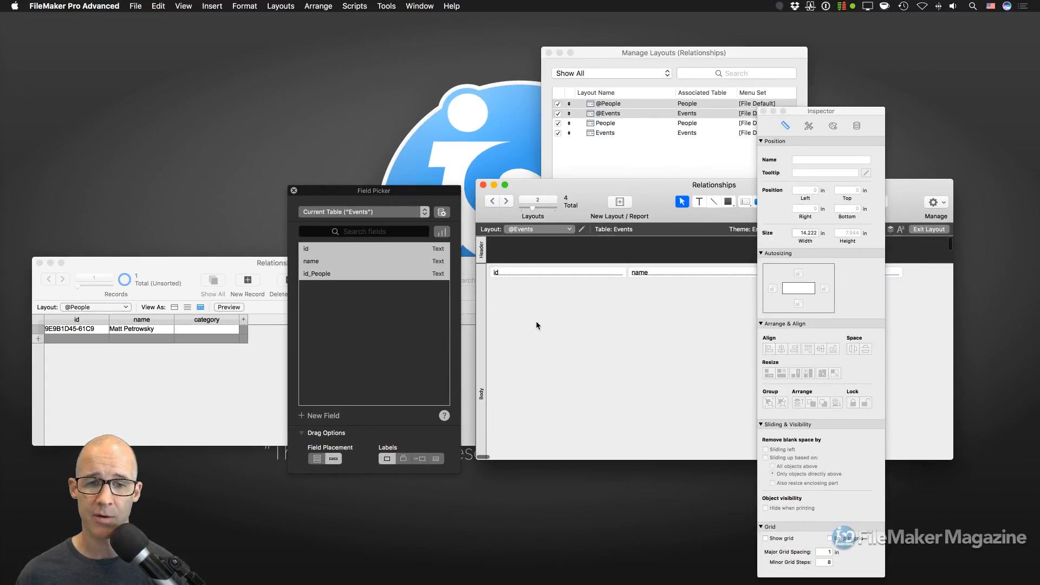
{"action": "key", "text": "super+b"}
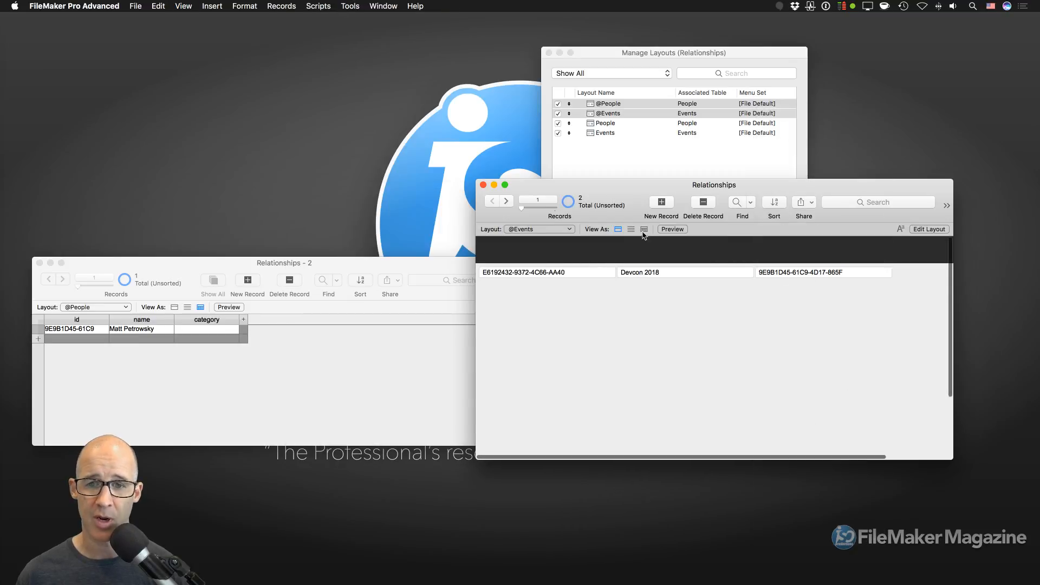
{"action": "left_click", "coordinate": [643, 230]}
{"action": "left_click_drag", "start_coordinate": [639, 190], "coordinate": [701, 245]}
{"action": "left_click", "coordinate": [523, 433]}
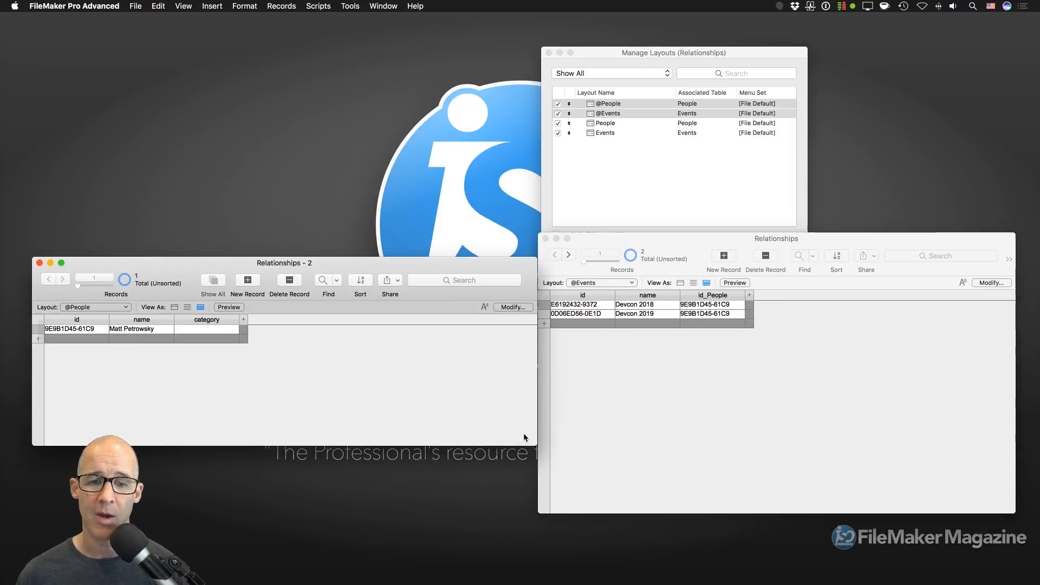
{"action": "left_click_drag", "start_coordinate": [528, 444], "coordinate": [355, 380]}
{"action": "left_click_drag", "start_coordinate": [297, 262], "coordinate": [354, 362]}
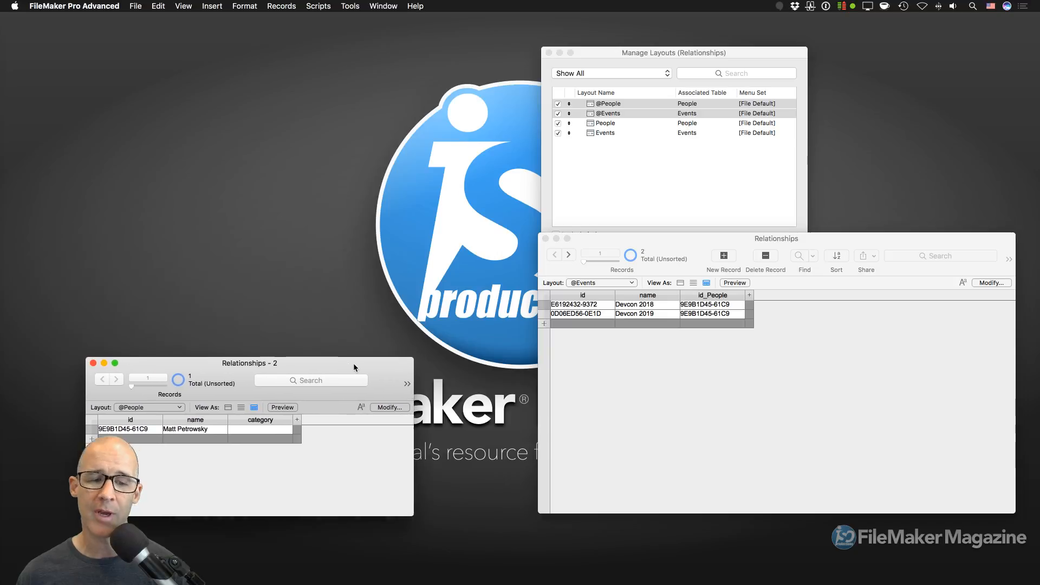
{"action": "left_click", "coordinate": [1011, 508]}
{"action": "left_click_drag", "start_coordinate": [1011, 508], "coordinate": [952, 382]}
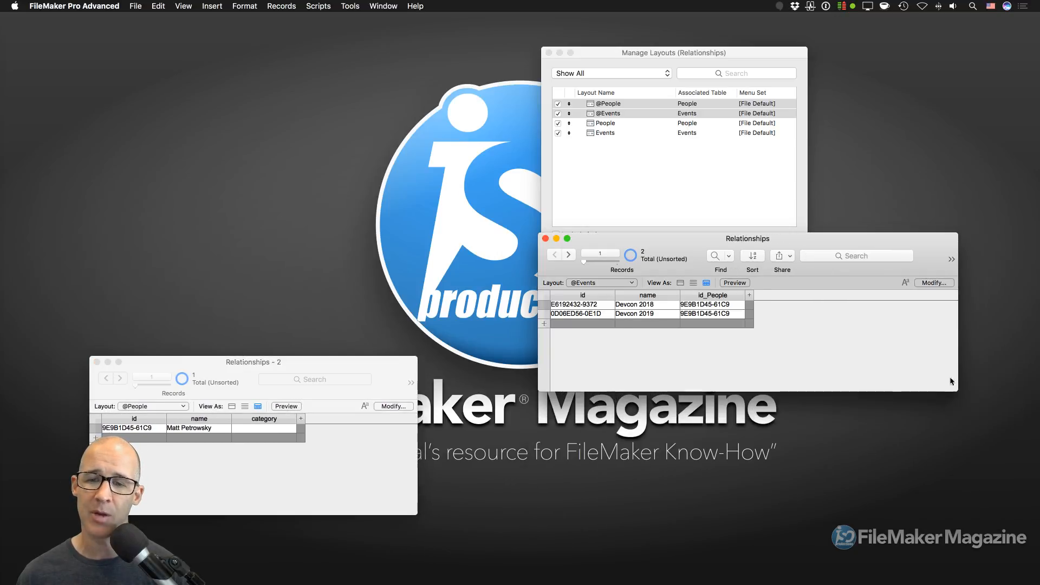
{"action": "left_click_drag", "start_coordinate": [788, 239], "coordinate": [812, 359]}
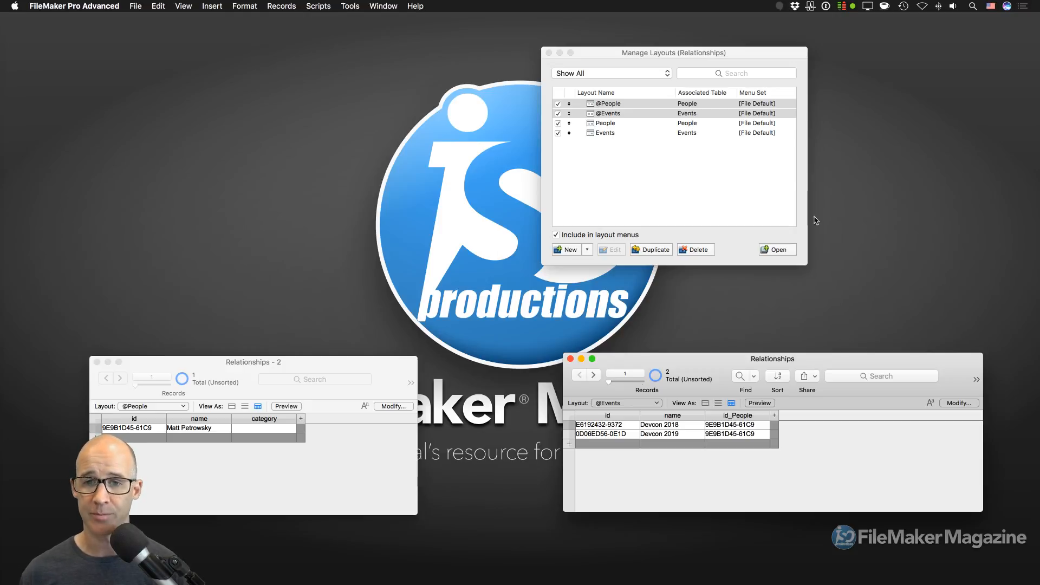
{"action": "left_click", "coordinate": [726, 196]}
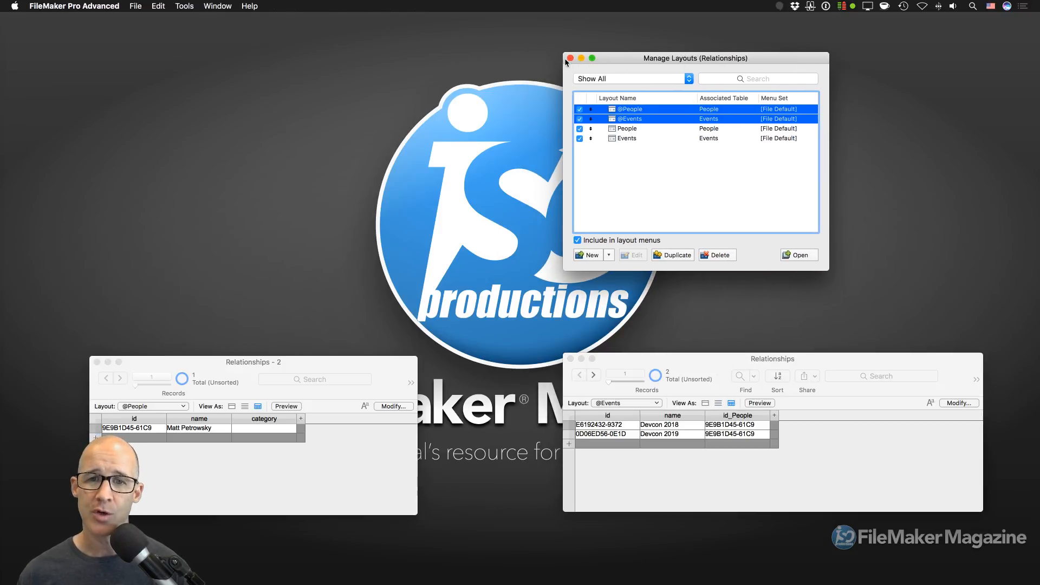
{"action": "left_click", "coordinate": [569, 58]}
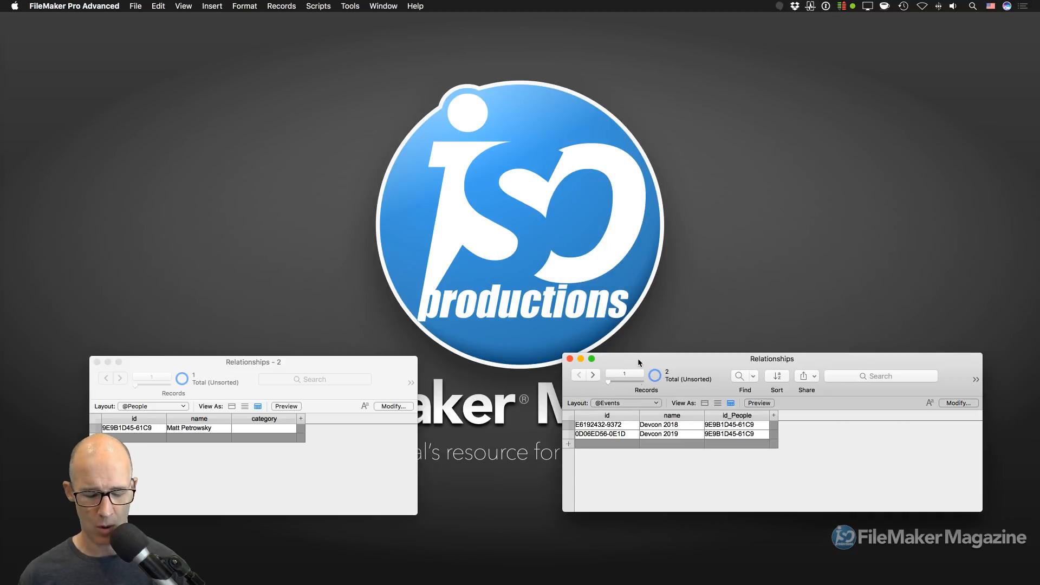
Open a new window of the Relationships file, place it above the two table windows and make it taller
{"action": "left_click", "coordinate": [390, 6]}
{"action": "left_click", "coordinate": [385, 20]}
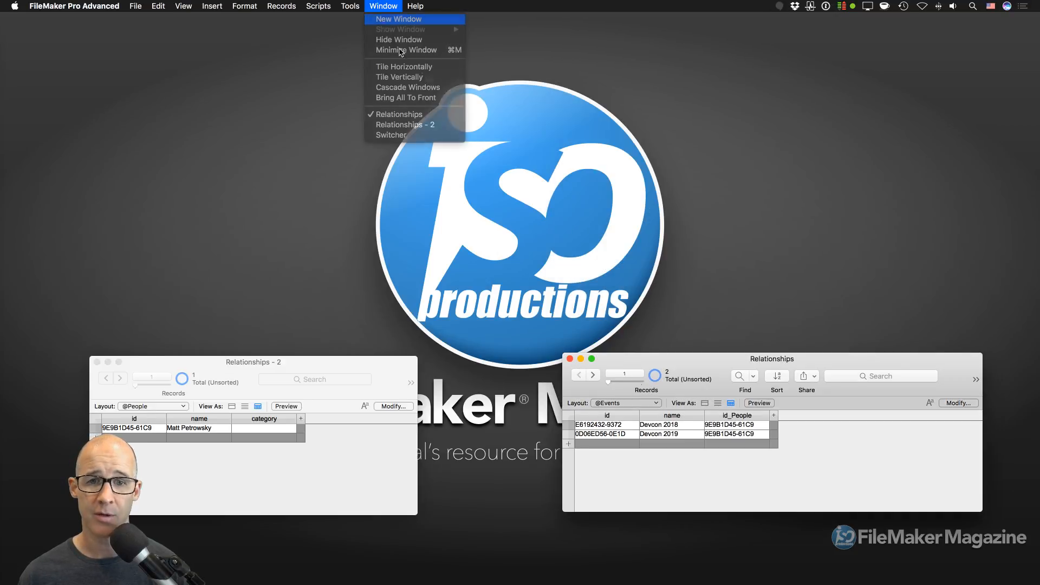
{"action": "left_click_drag", "start_coordinate": [692, 379], "coordinate": [403, 42]}
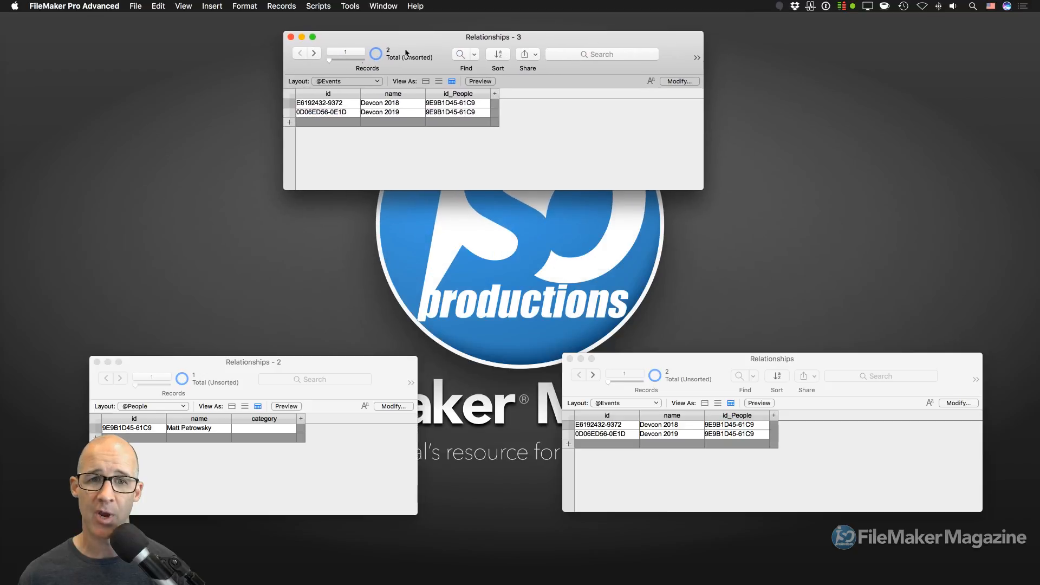
{"action": "left_click_drag", "start_coordinate": [703, 189], "coordinate": [715, 327]}
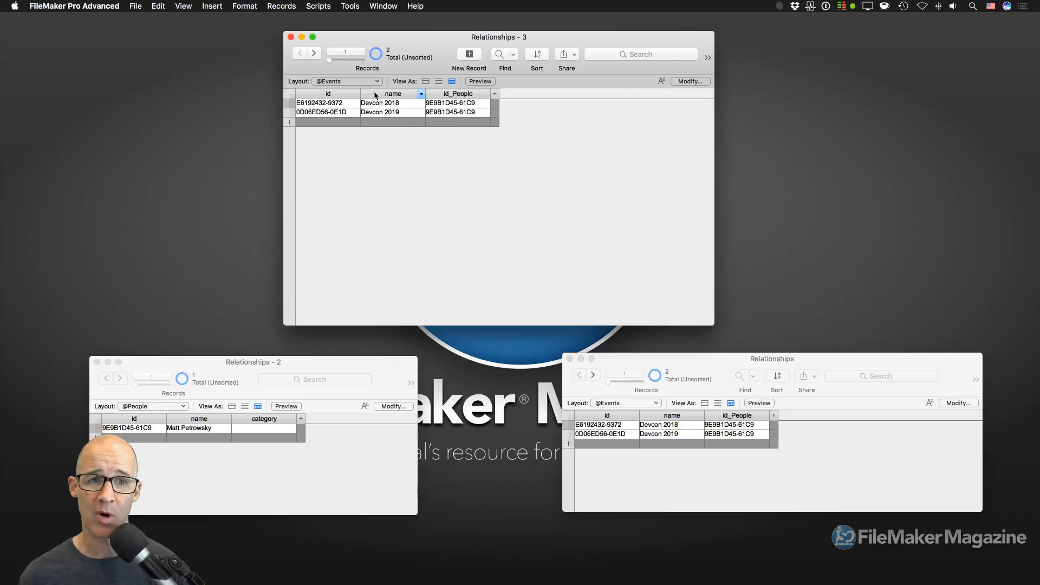
Switch the new window to the People layout and shift it toward the middle above the two table windows
{"action": "left_click", "coordinate": [374, 82]}
{"action": "left_click", "coordinate": [352, 92]}
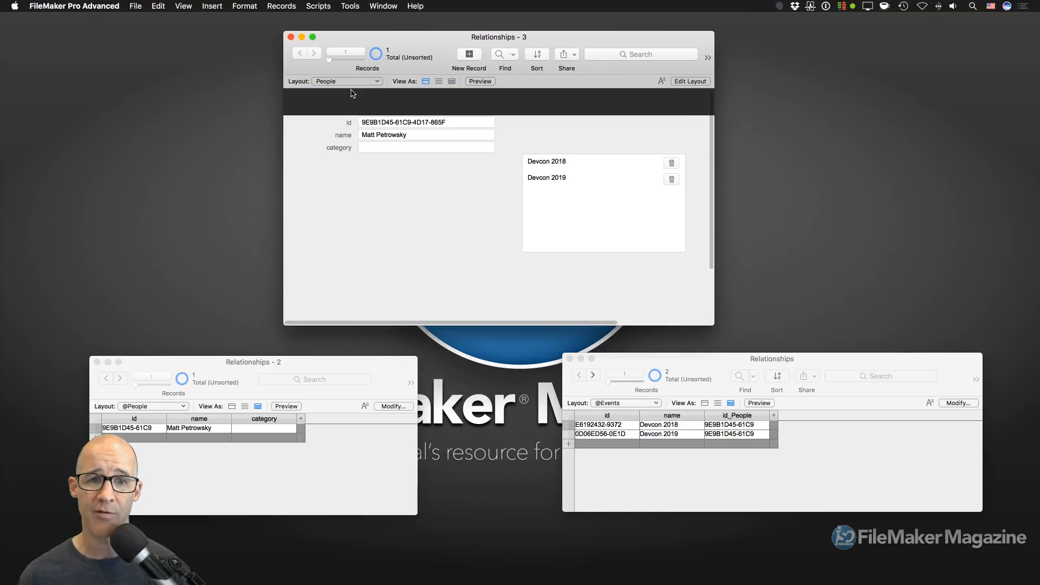
{"action": "left_click_drag", "start_coordinate": [565, 40], "coordinate": [600, 43]}
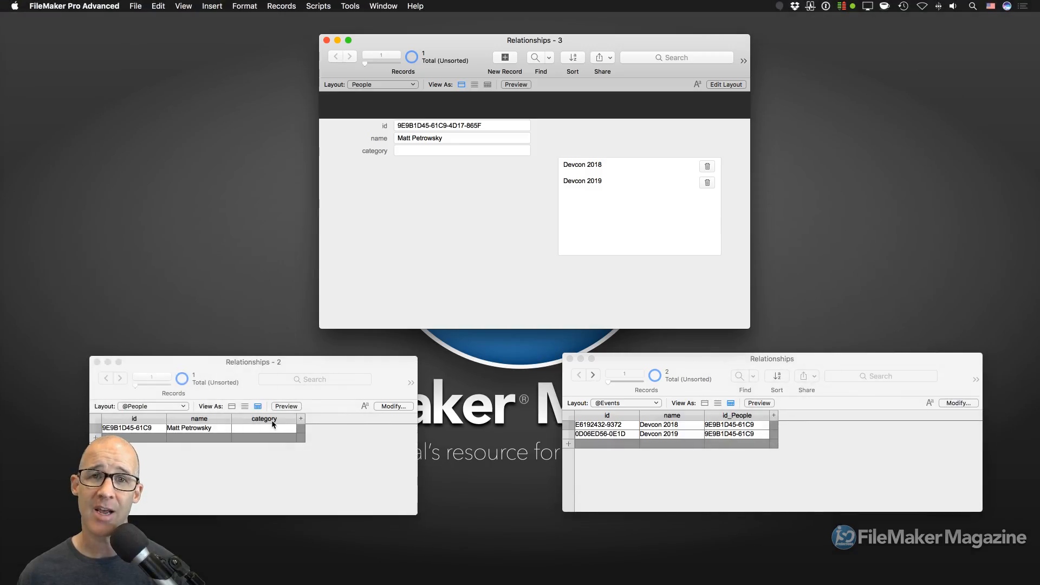
{"action": "left_click", "coordinate": [258, 365]}
{"action": "left_click", "coordinate": [646, 358]}
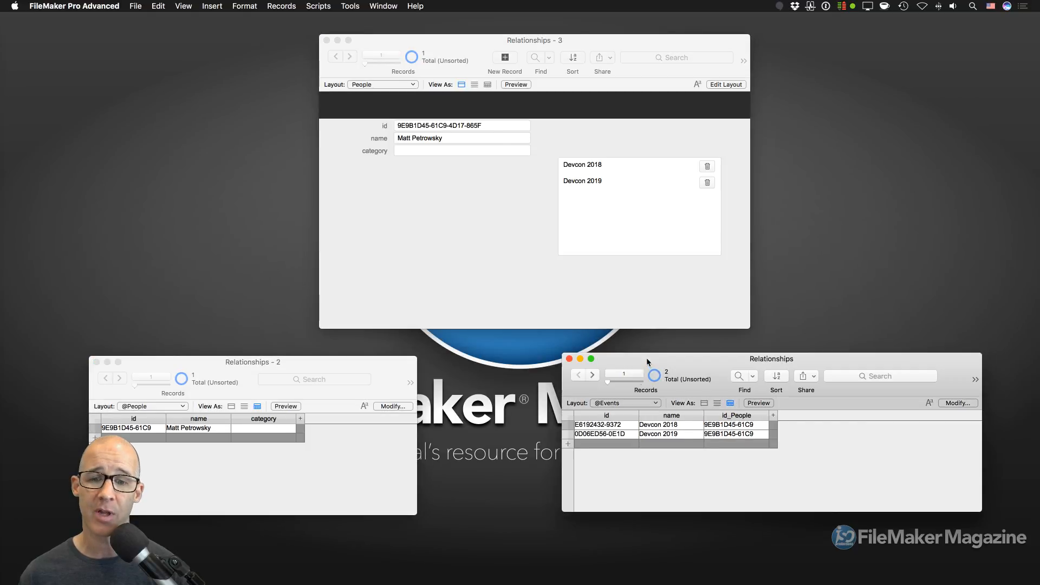
{"action": "left_click_drag", "start_coordinate": [378, 363], "coordinate": [500, 357]}
{"action": "left_click", "coordinate": [517, 257]}
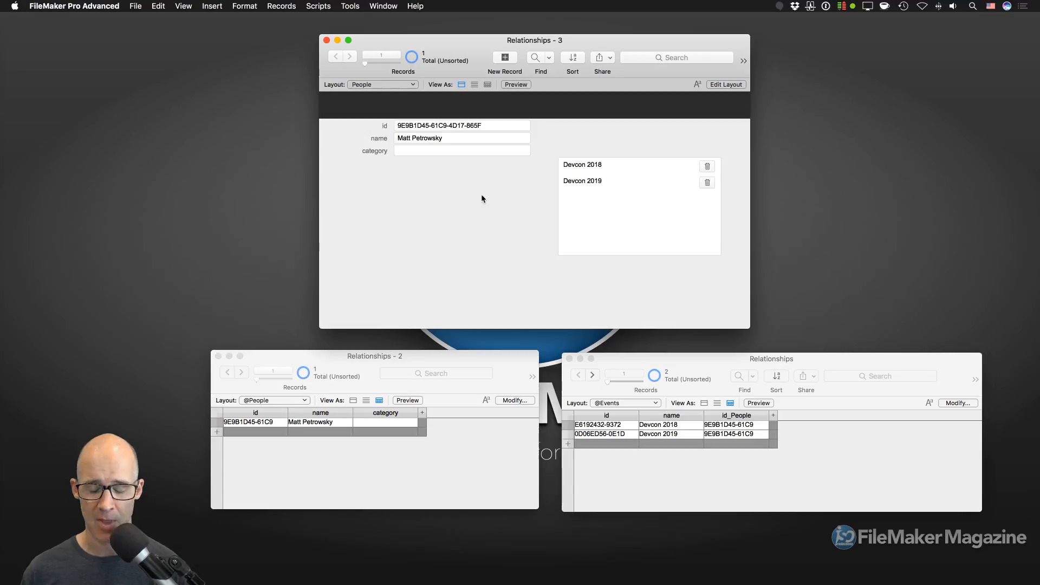
Create a new People record, enter the person's full name in the name field and commit it
{"action": "key", "text": "super+n"}
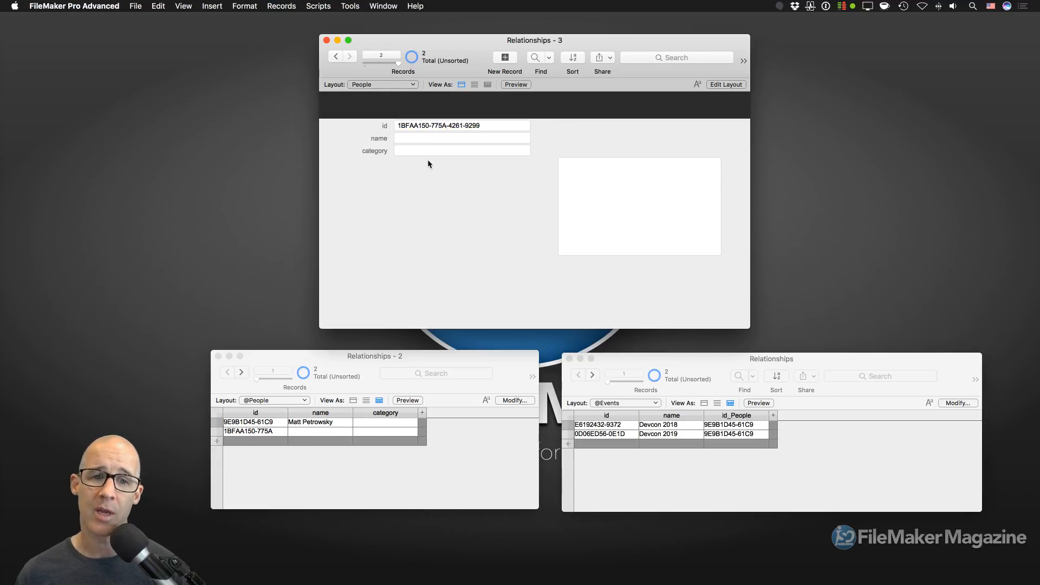
{"action": "left_click", "coordinate": [412, 138]}
{"action": "type", "text": "Bob"}
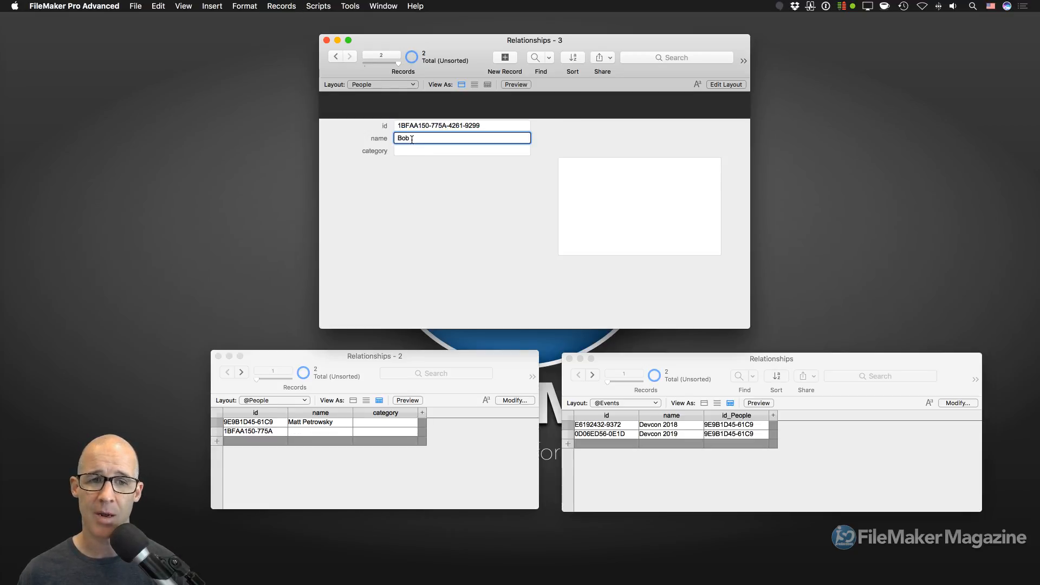
{"action": "type", "text": " Smith"}
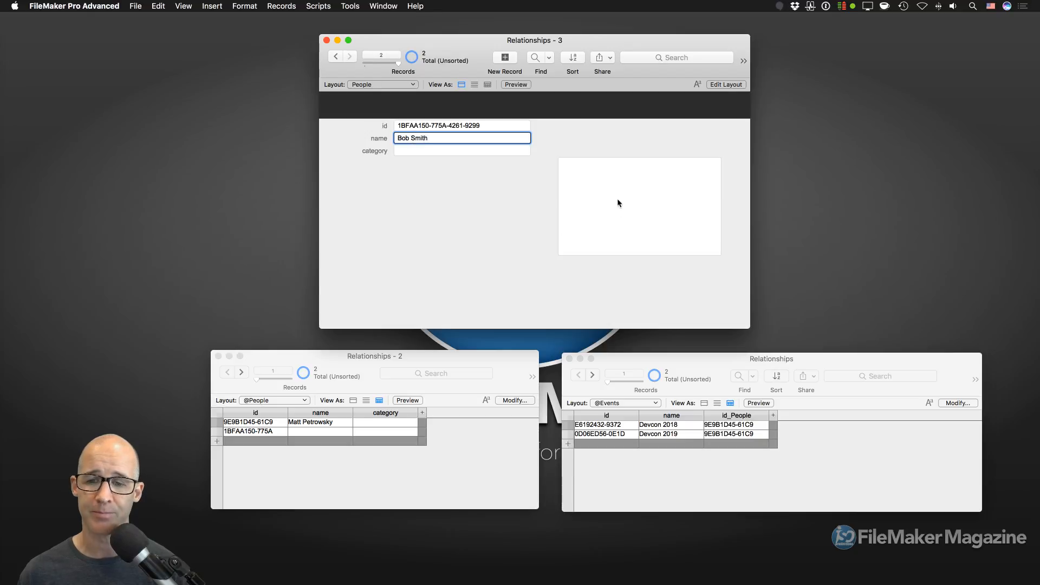
{"action": "left_click", "coordinate": [617, 199]}
Add two related events, Devcon 2016 and Devcon 2017, in the new person's portal and commit the record
{"action": "left_click", "coordinate": [588, 164]}
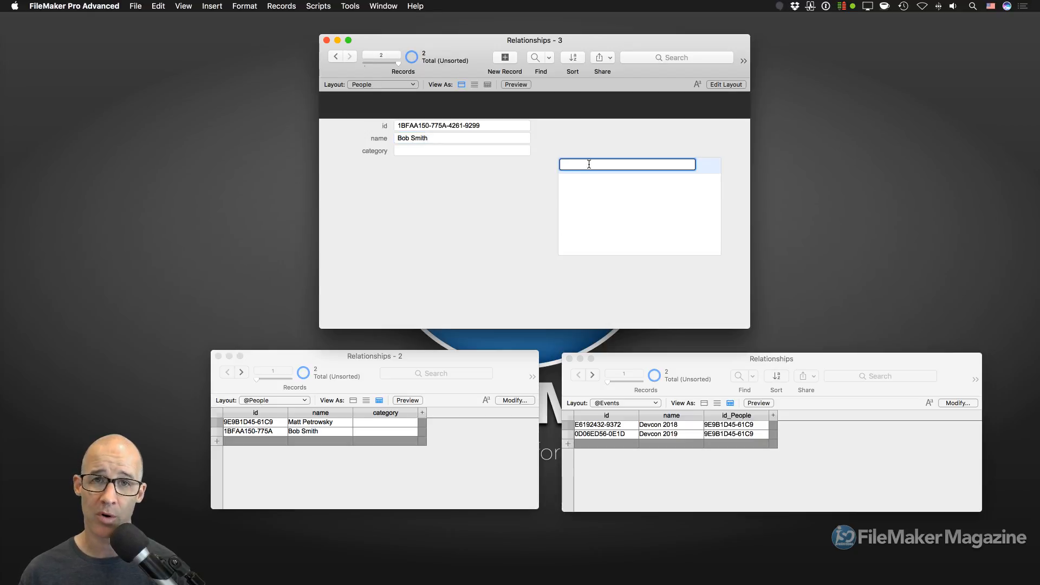
{"action": "type", "text": "Devc"}
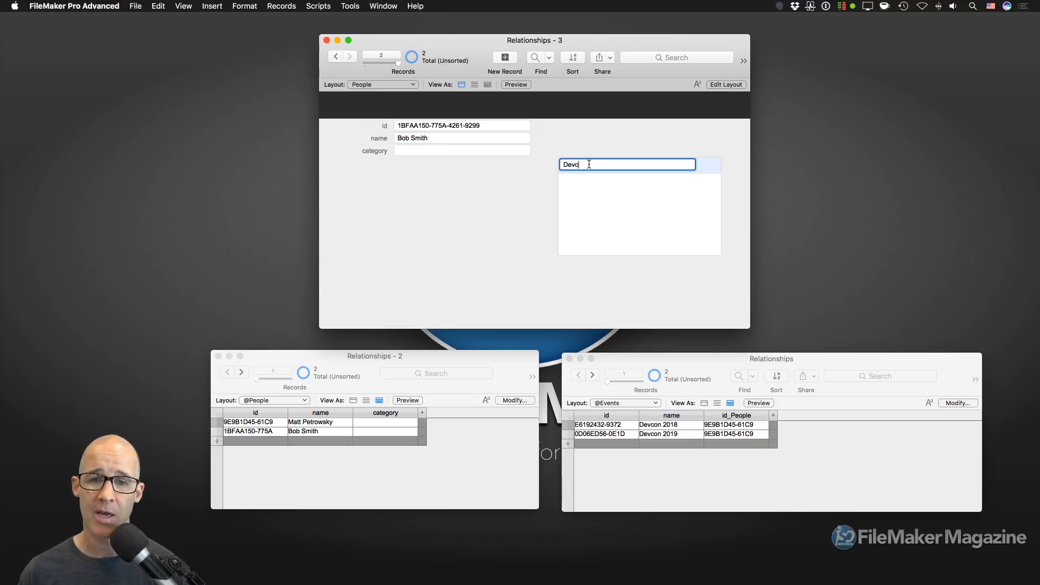
{"action": "type", "text": "on 201"}
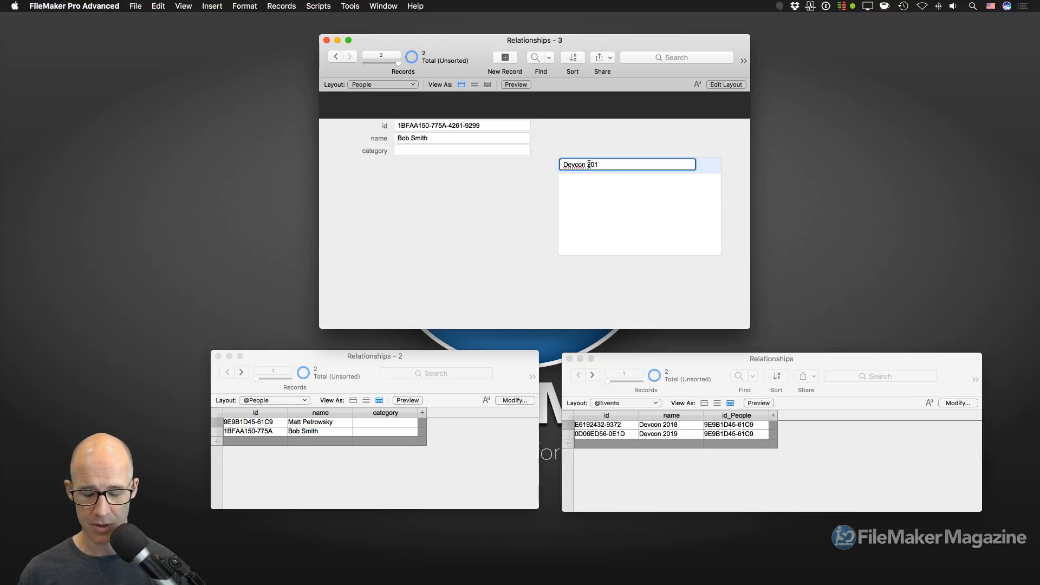
{"action": "type", "text": "6"}
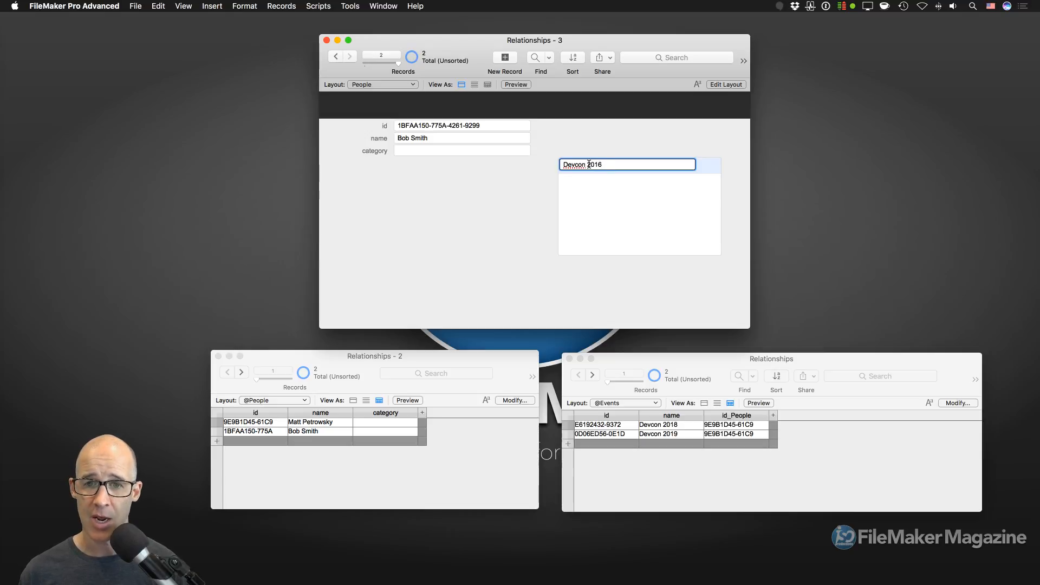
{"action": "left_click", "coordinate": [601, 183]}
{"action": "type", "text": "Dev"}
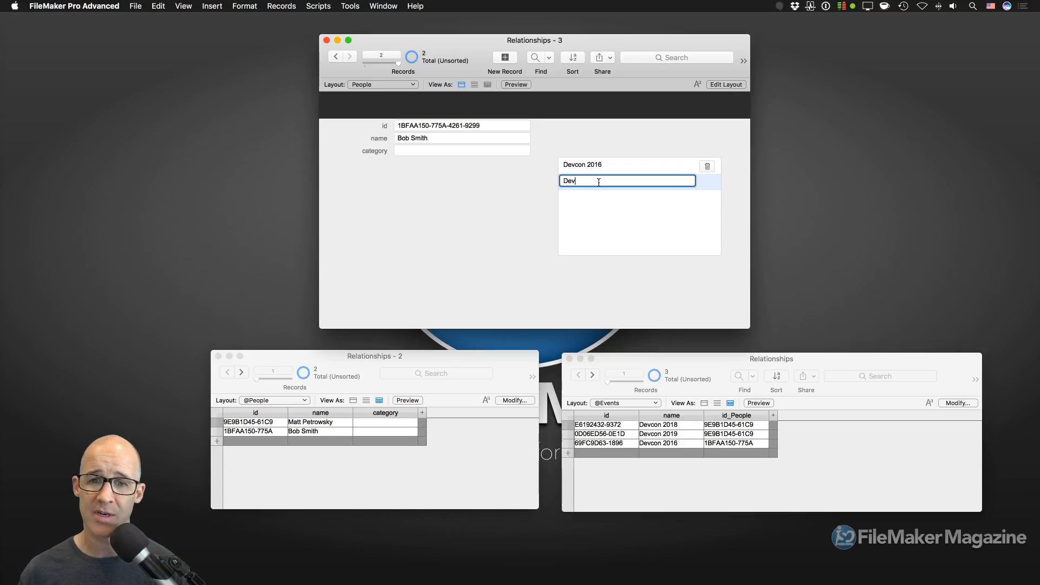
{"action": "type", "text": "con 20"}
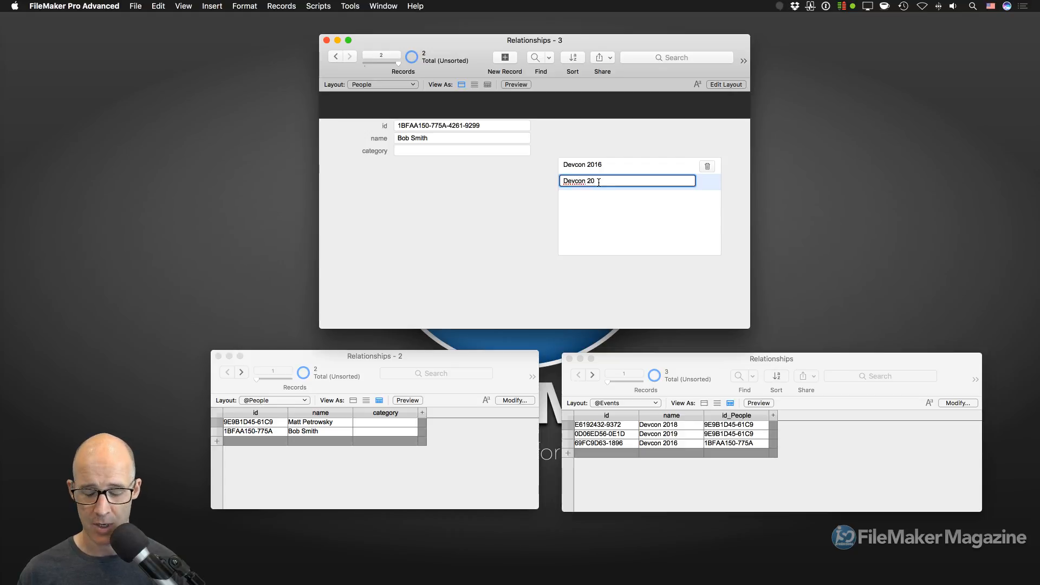
{"action": "type", "text": "17"}
{"action": "left_click", "coordinate": [534, 204]}
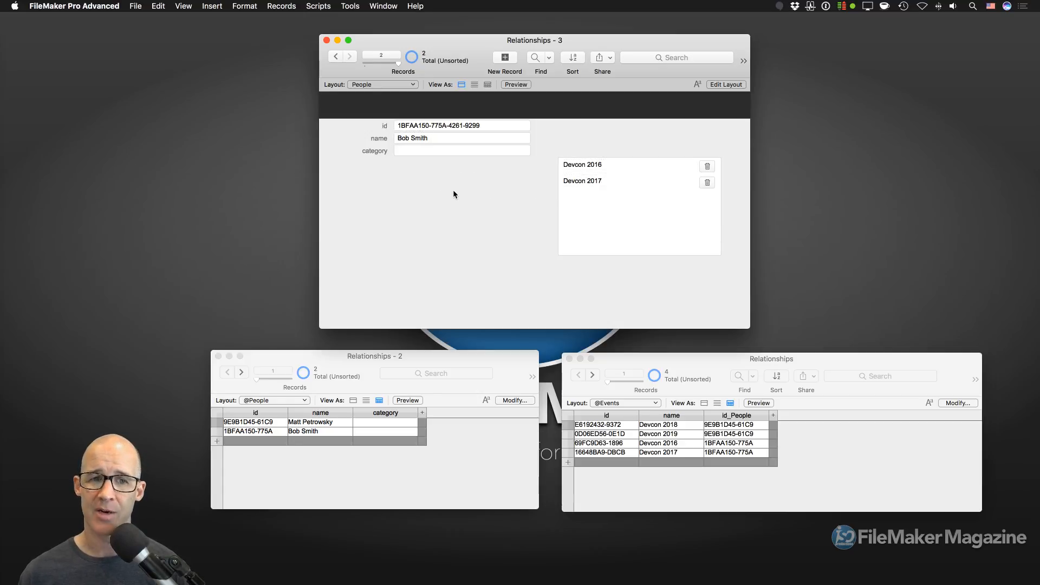
Review the People and Events table definitions and how their occurrences connect in the relationships graph, then close the database definitions
{"action": "key", "text": "super+shift+d"}
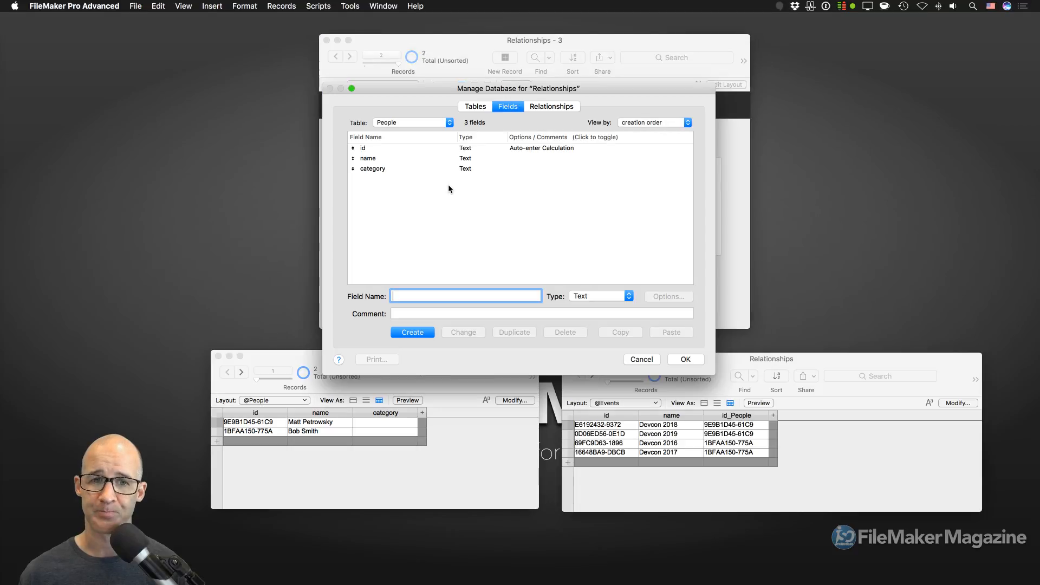
{"action": "left_click", "coordinate": [475, 107]}
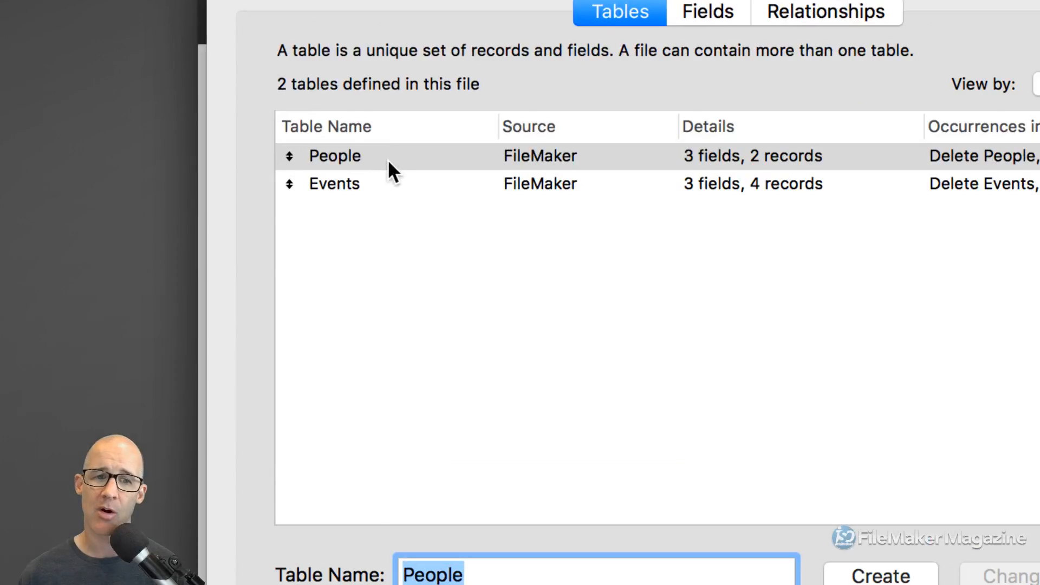
{"action": "left_click", "coordinate": [386, 160]}
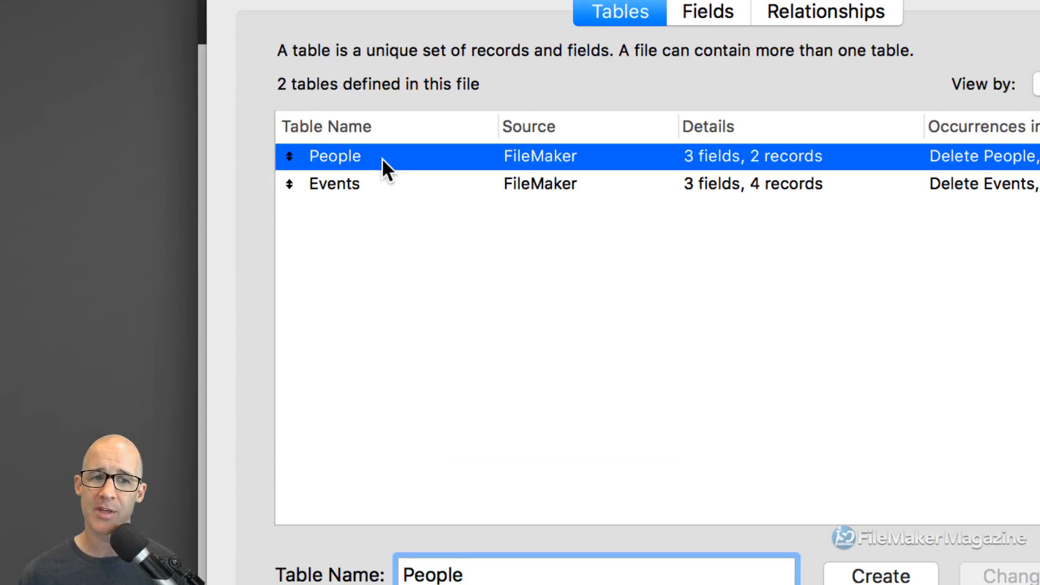
{"action": "left_click", "coordinate": [381, 158]}
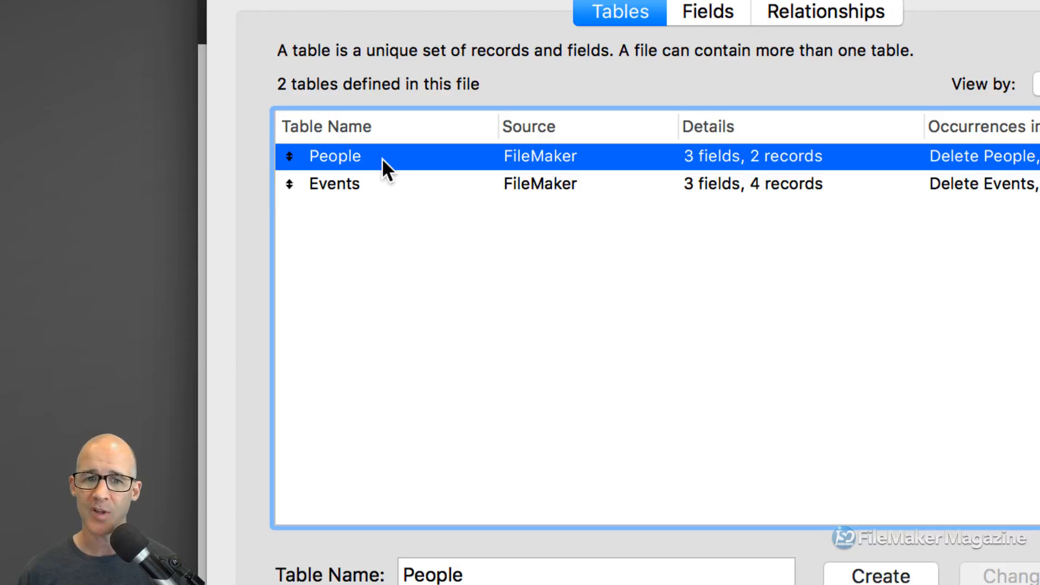
{"action": "left_click", "coordinate": [386, 194]}
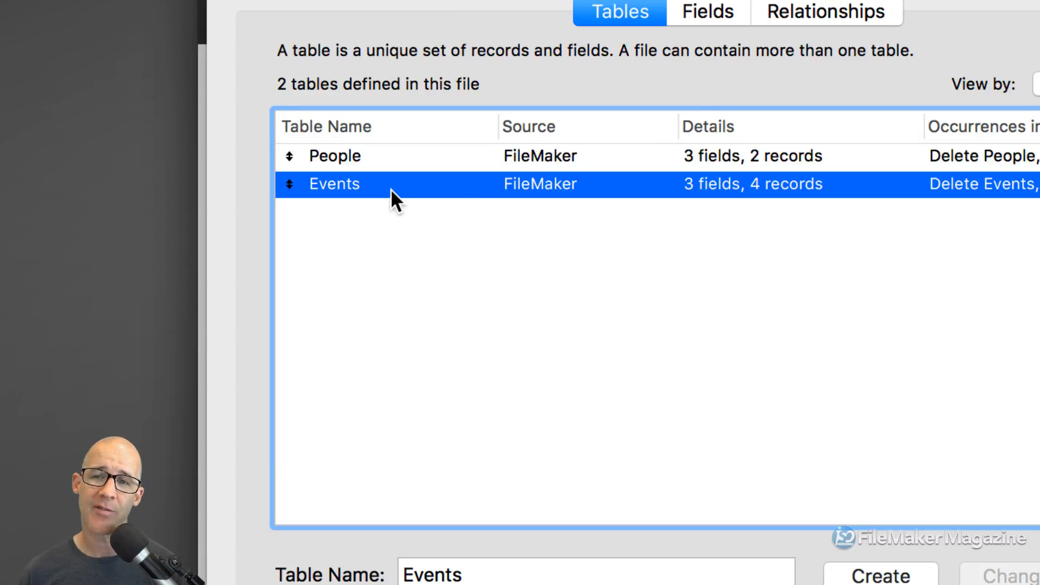
{"action": "left_click", "coordinate": [807, 13]}
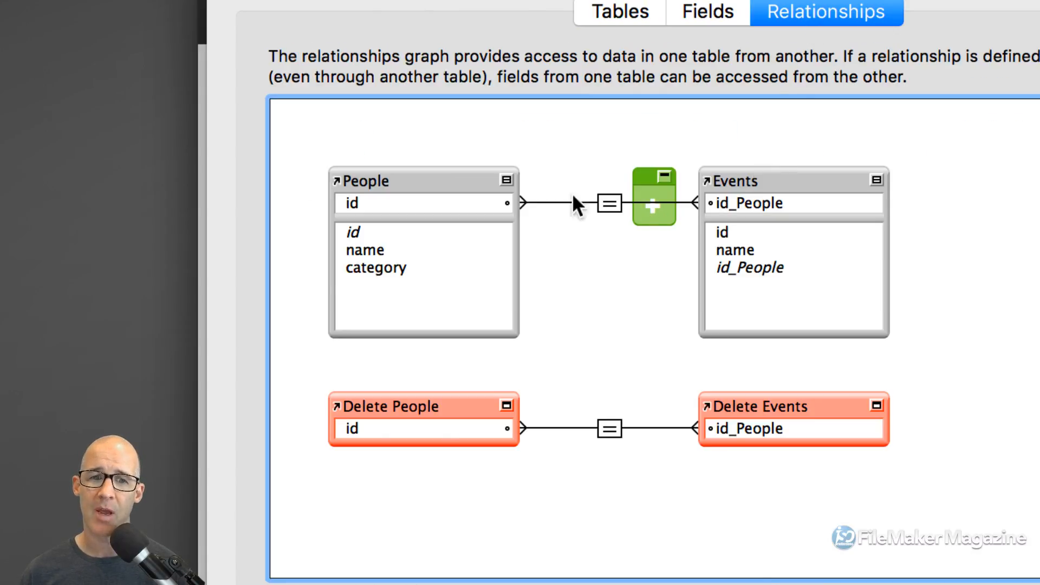
{"action": "left_click", "coordinate": [462, 171]}
{"action": "left_click", "coordinate": [745, 184]}
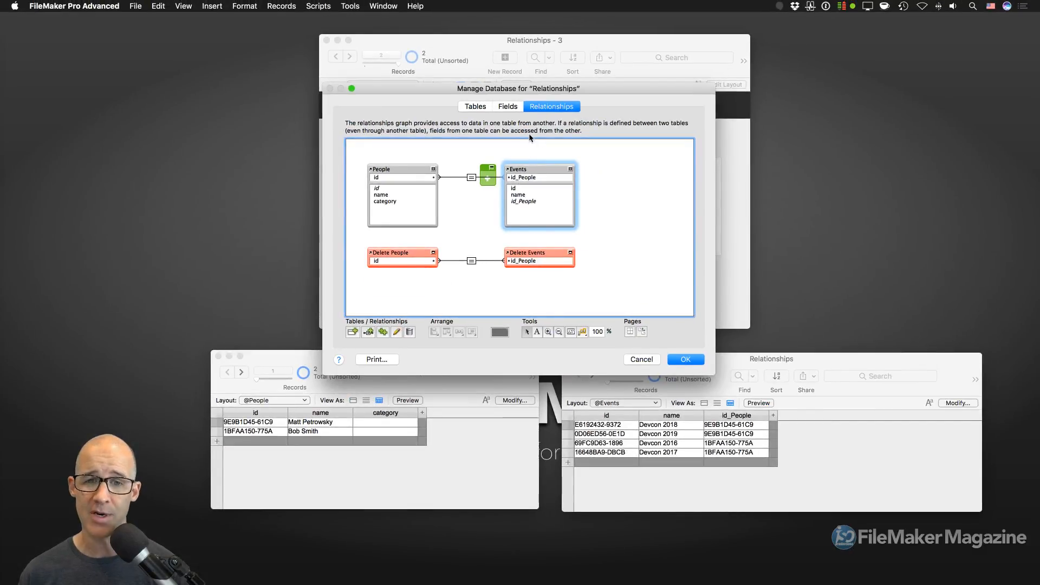
{"action": "left_click", "coordinate": [684, 361]}
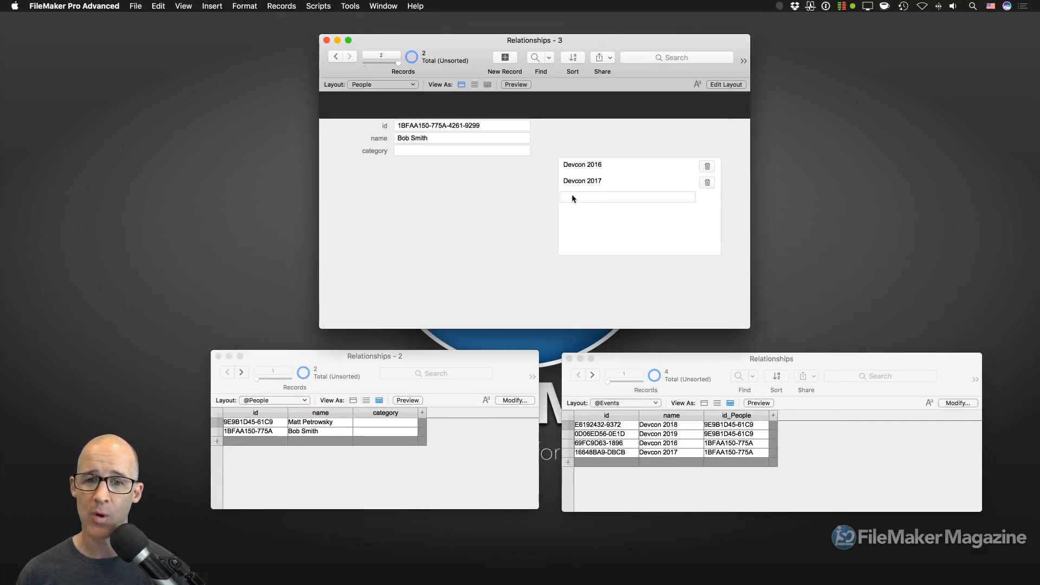
Add a third related event, Devcon 2018, in the current person's portal and commit the record
{"action": "left_click", "coordinate": [572, 198]}
{"action": "type", "text": "De"}
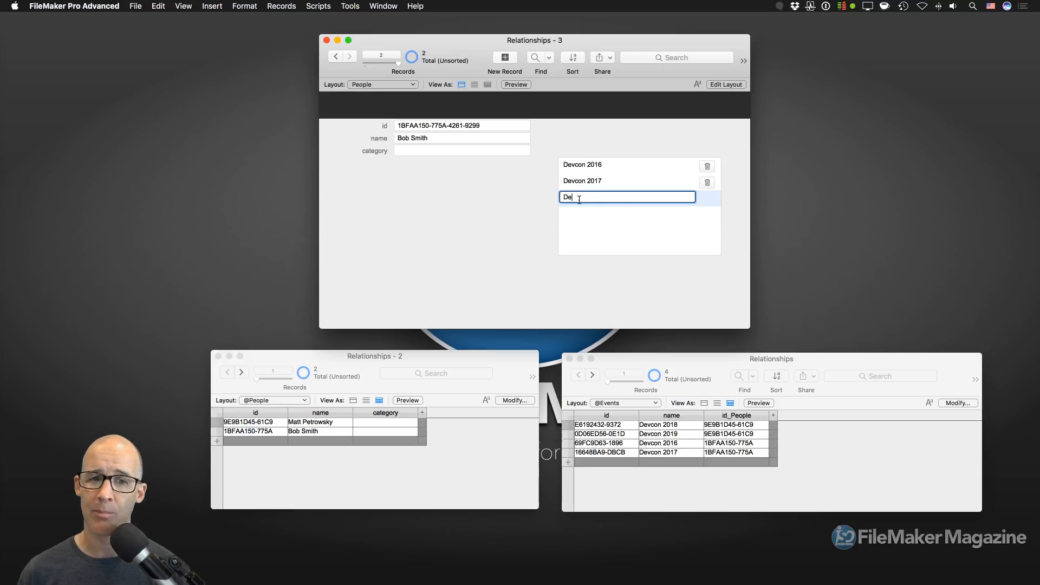
{"action": "type", "text": "v"}
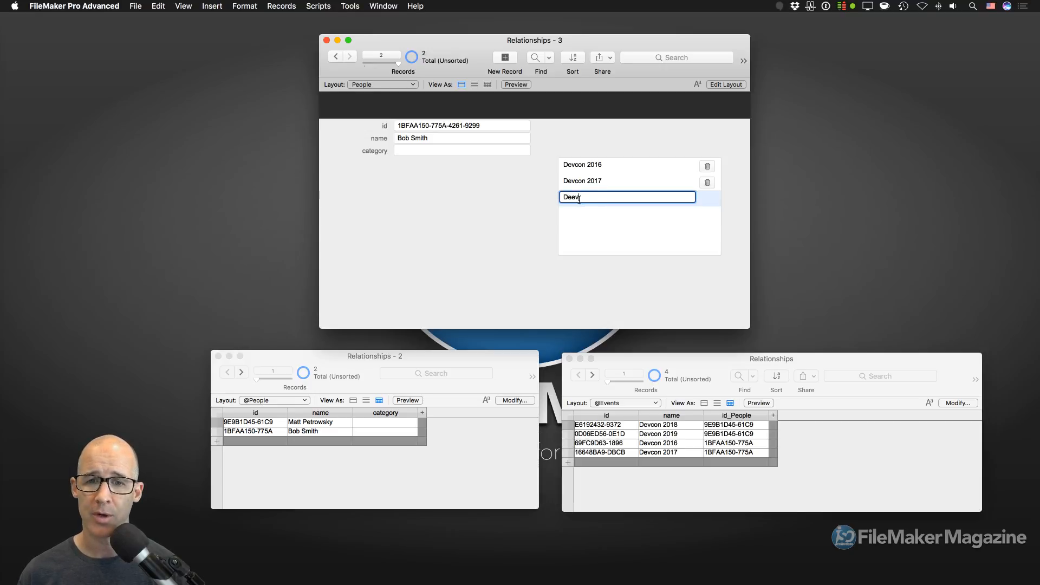
{"action": "type", "text": "con 10"}
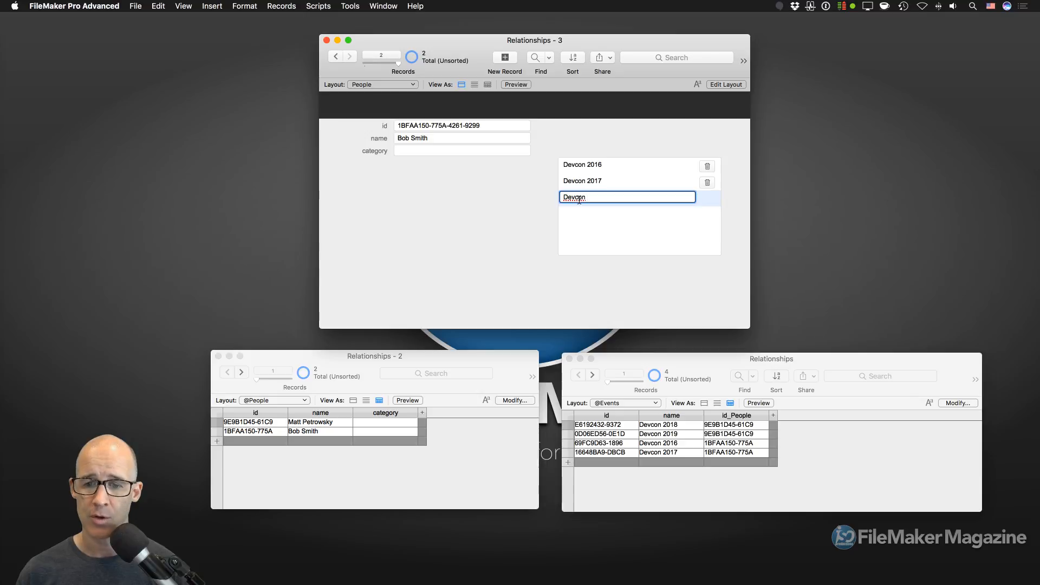
{"action": "key", "text": "BackSpace"}
{"action": "key", "text": "BackSpace"}
{"action": "type", "text": "2018"}
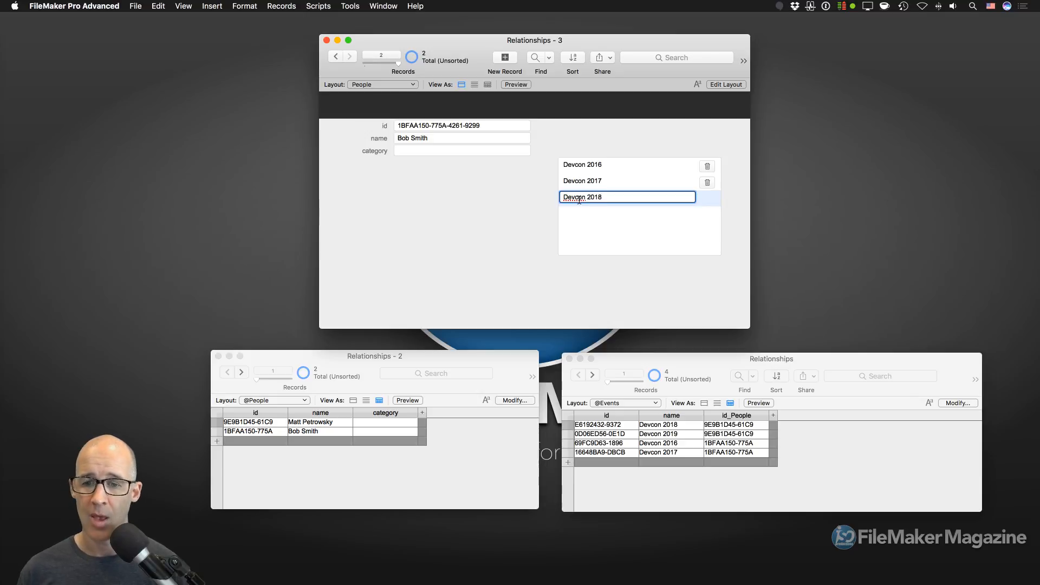
{"action": "key", "text": "Return"}
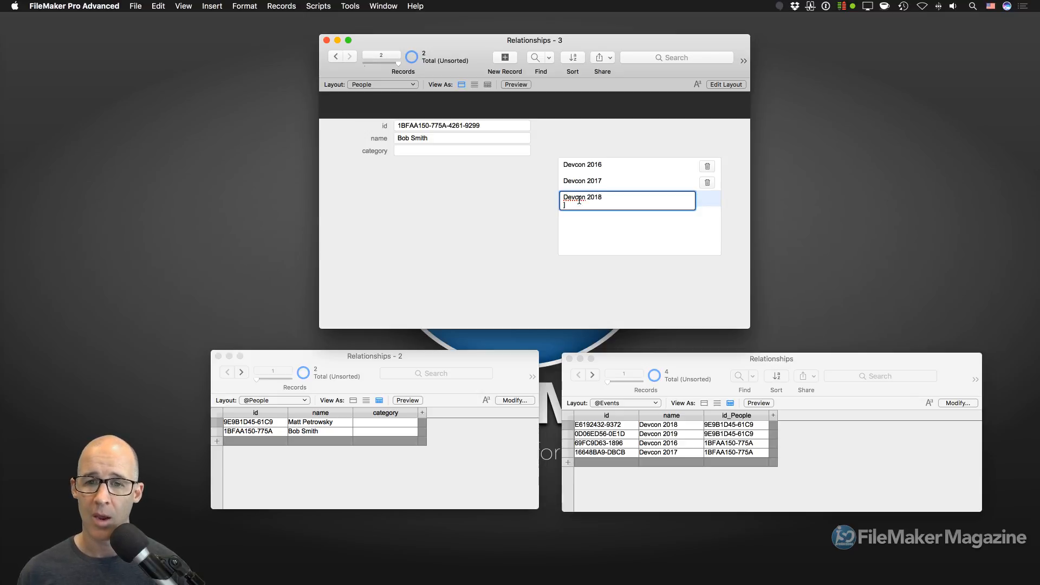
{"action": "left_click", "coordinate": [533, 205]}
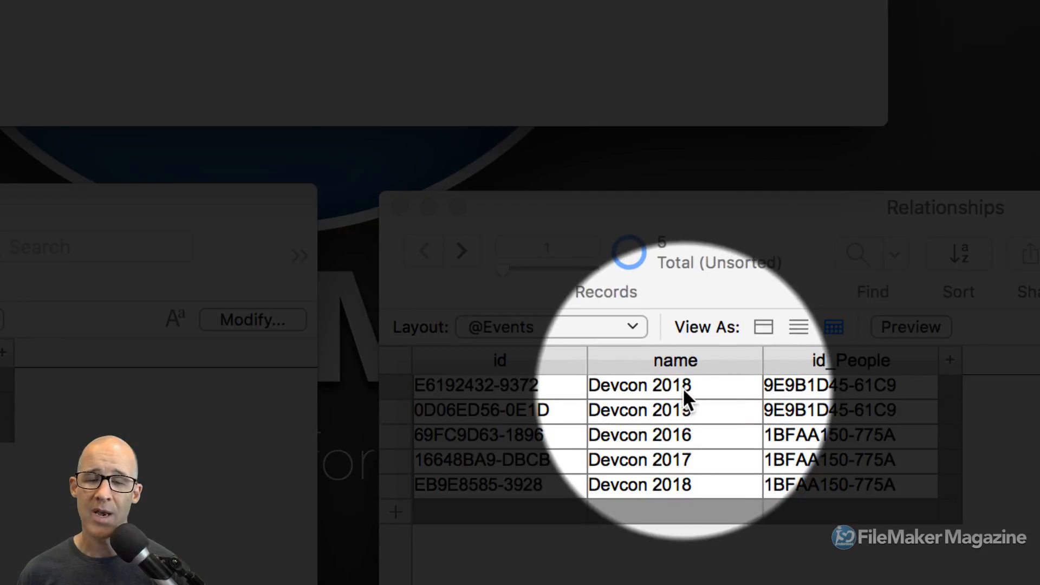
{"action": "left_click", "coordinate": [682, 389]}
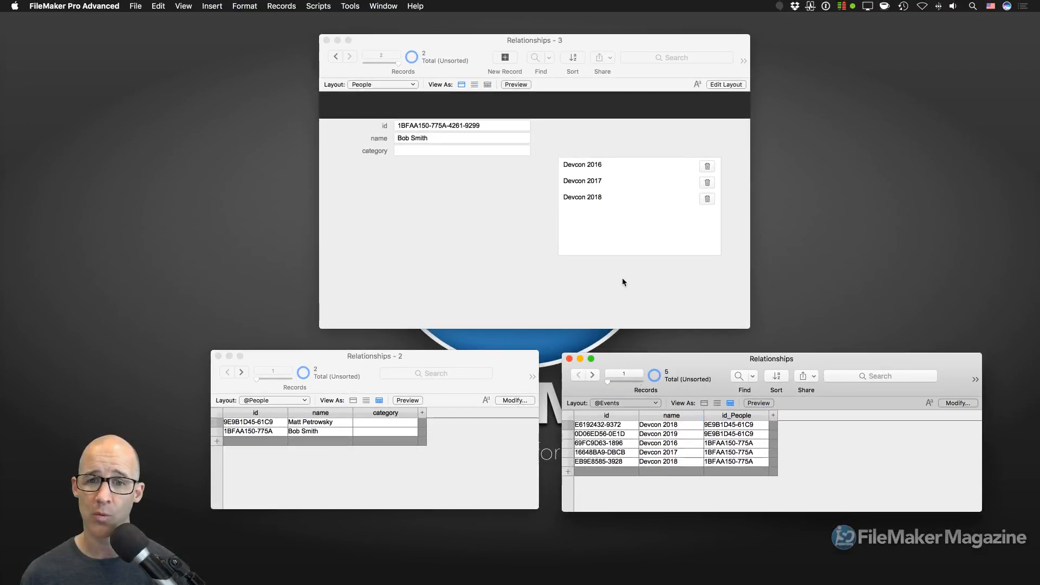
{"action": "left_click", "coordinate": [517, 196]}
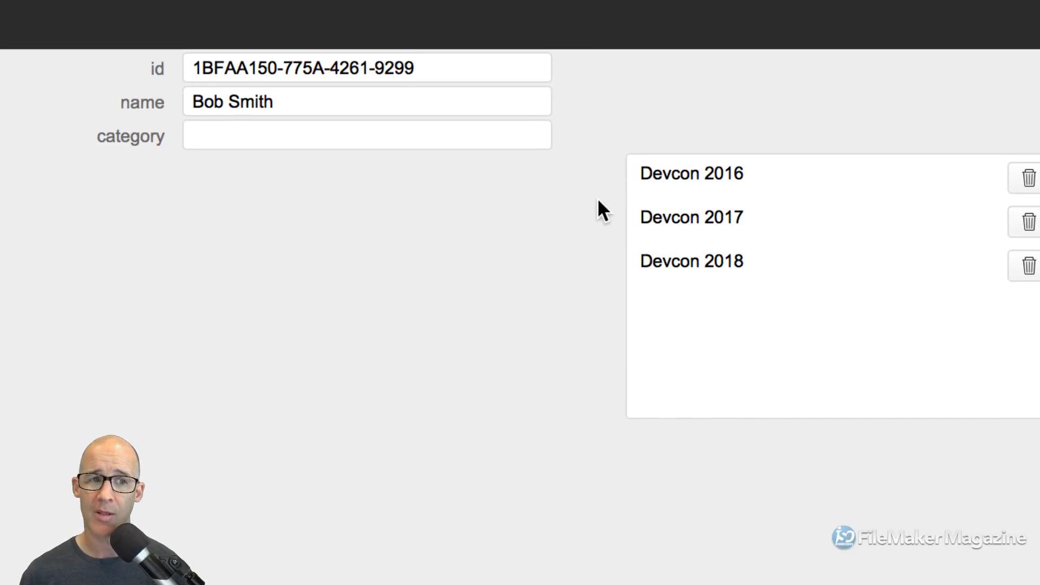
{"action": "key", "text": "ctrl+Up"}
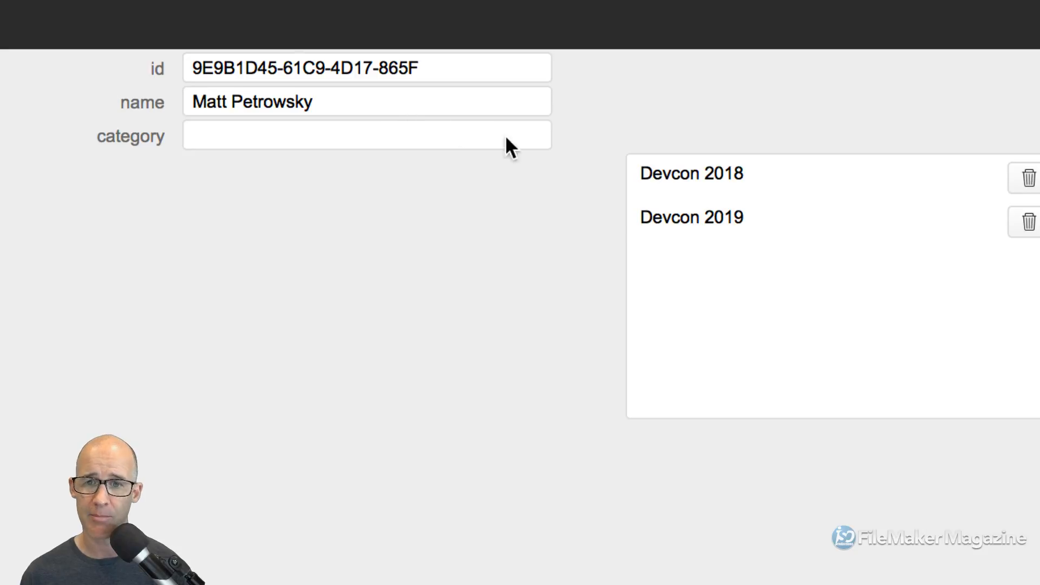
{"action": "left_click", "coordinate": [676, 179]}
{"action": "left_click", "coordinate": [672, 207]}
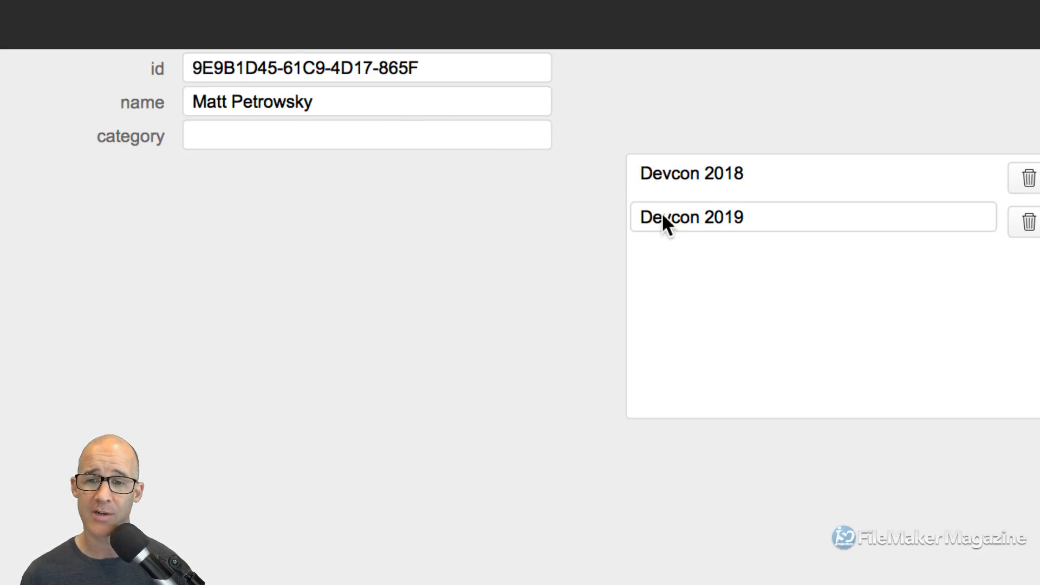
{"action": "key", "text": "ctrl+Down"}
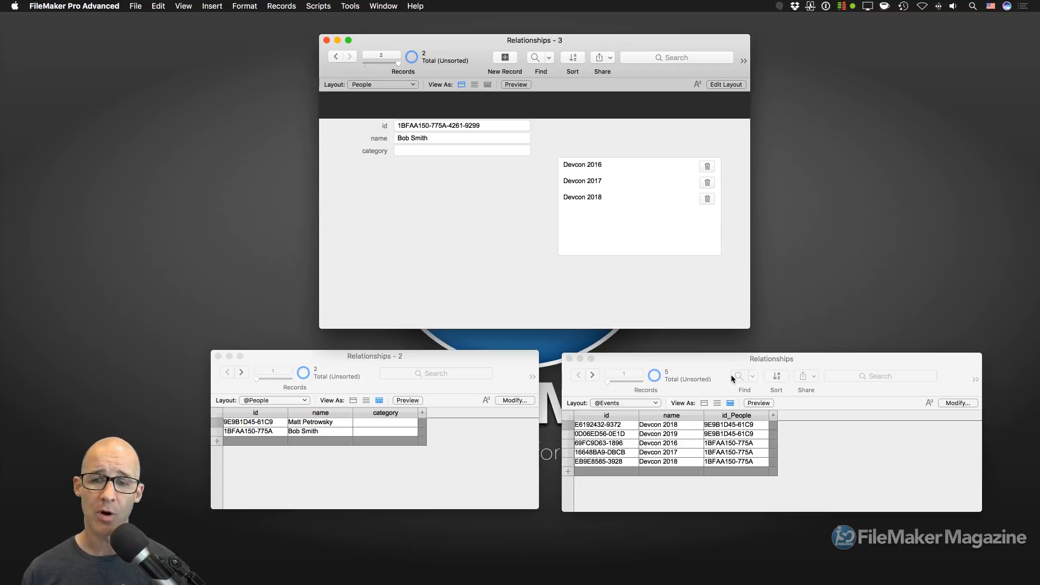
{"action": "left_click_drag", "start_coordinate": [735, 358], "coordinate": [770, 292]}
{"action": "left_click_drag", "start_coordinate": [499, 354], "coordinate": [462, 268]}
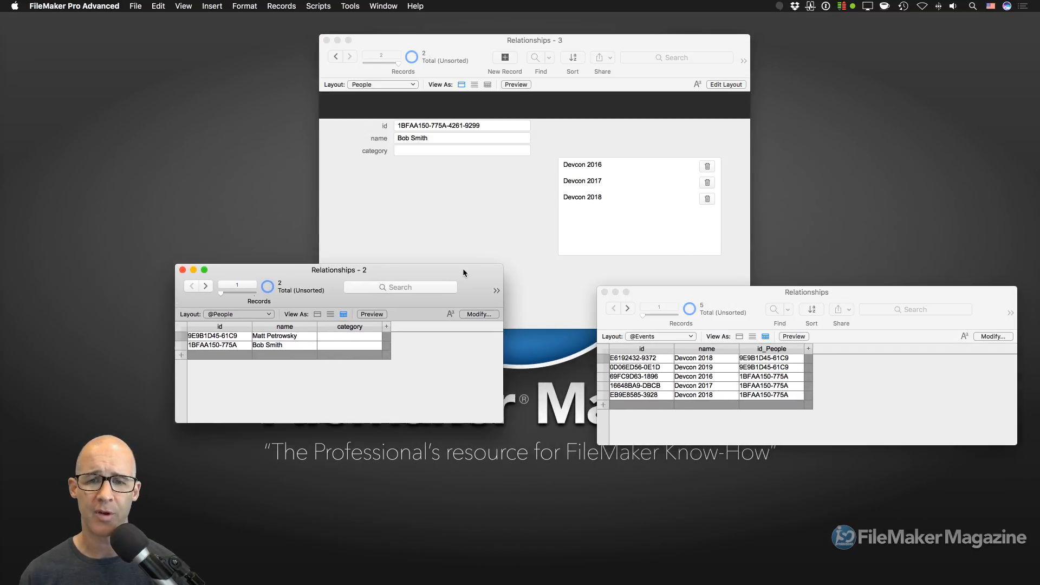
{"action": "left_click_drag", "start_coordinate": [659, 288], "coordinate": [665, 272]}
{"action": "left_click_drag", "start_coordinate": [453, 281], "coordinate": [445, 273]}
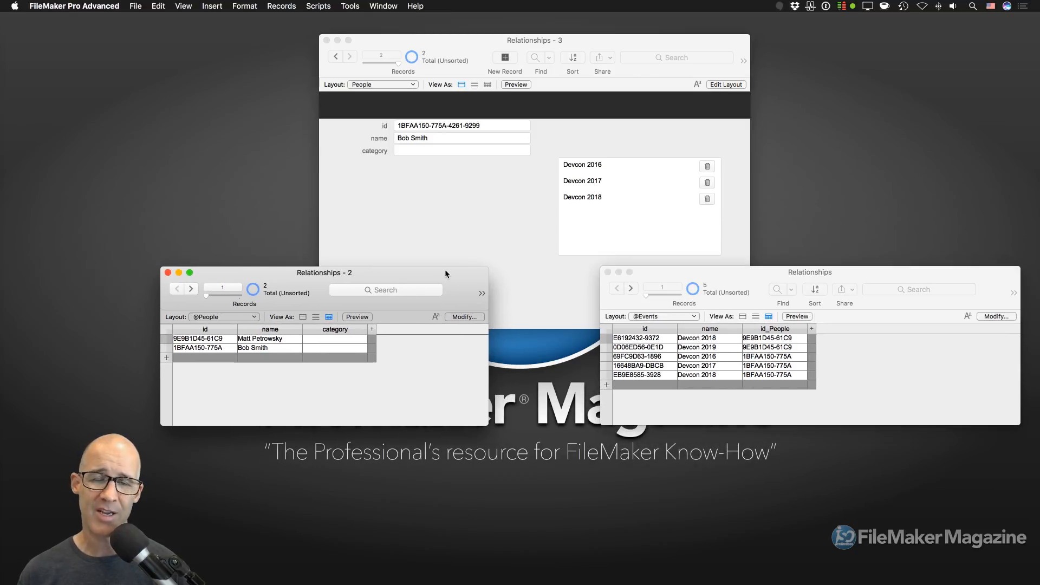
{"action": "left_click", "coordinate": [502, 219]}
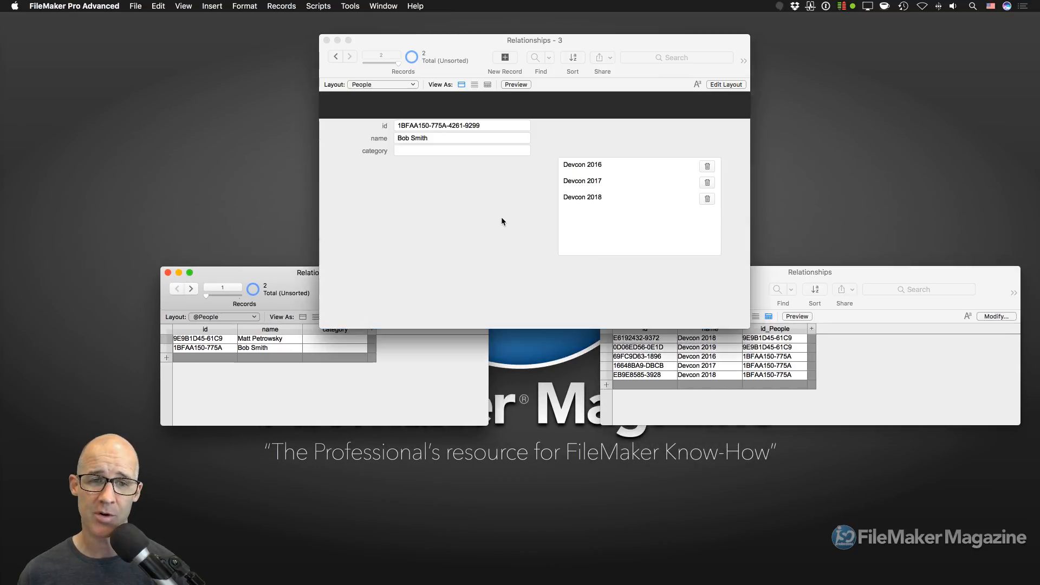
Open the database's table definitions, then enlarge and reposition the Manage Database dialog and clear the table selection
{"action": "key", "text": "super+shift+d"}
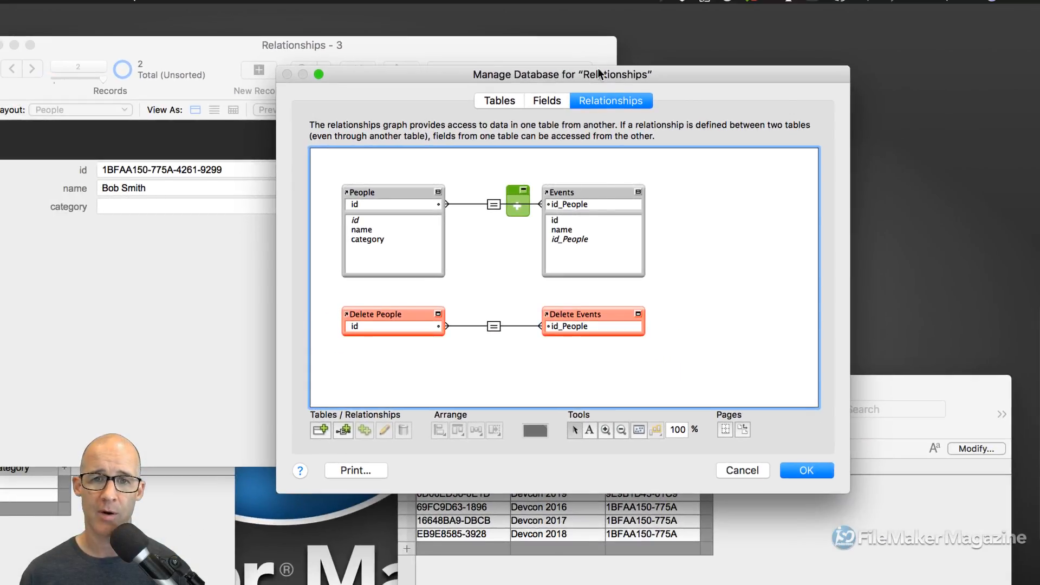
{"action": "left_click_drag", "start_coordinate": [589, 79], "coordinate": [595, 48]}
{"action": "left_click", "coordinate": [523, 71]}
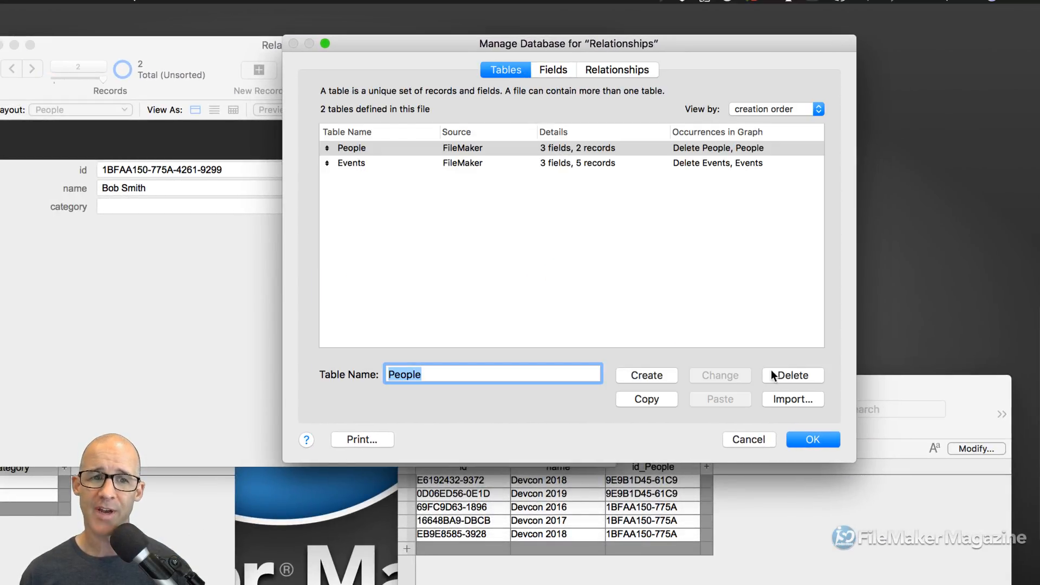
{"action": "left_click_drag", "start_coordinate": [863, 466], "coordinate": [931, 486]}
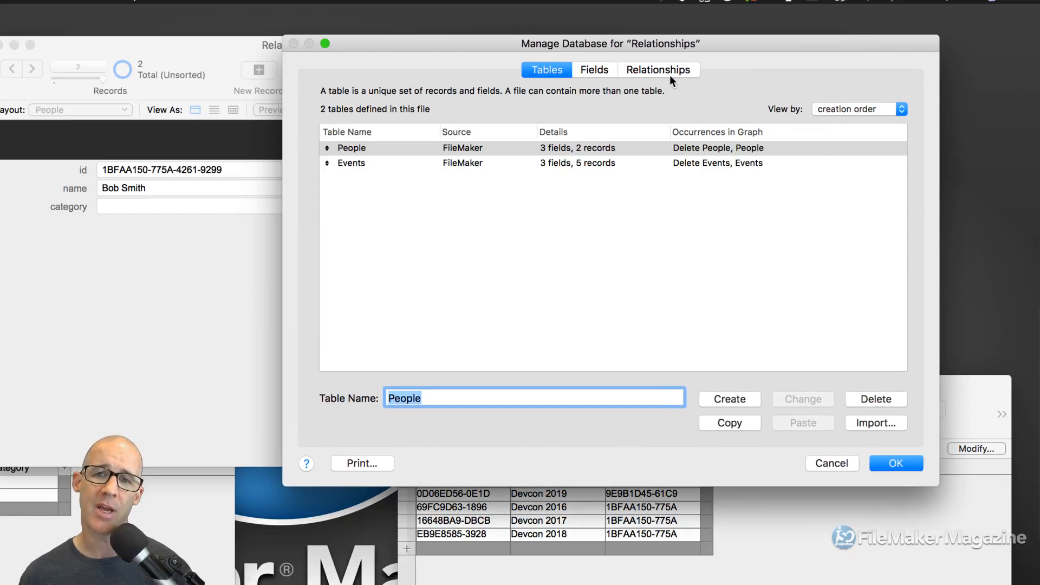
{"action": "left_click_drag", "start_coordinate": [662, 47], "coordinate": [593, 40]}
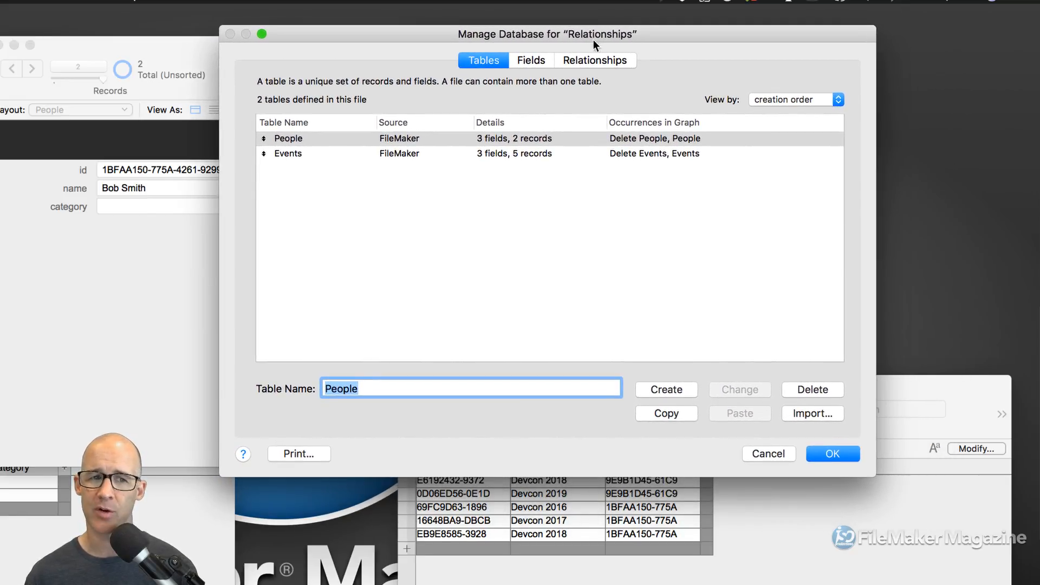
{"action": "left_click", "coordinate": [437, 199]}
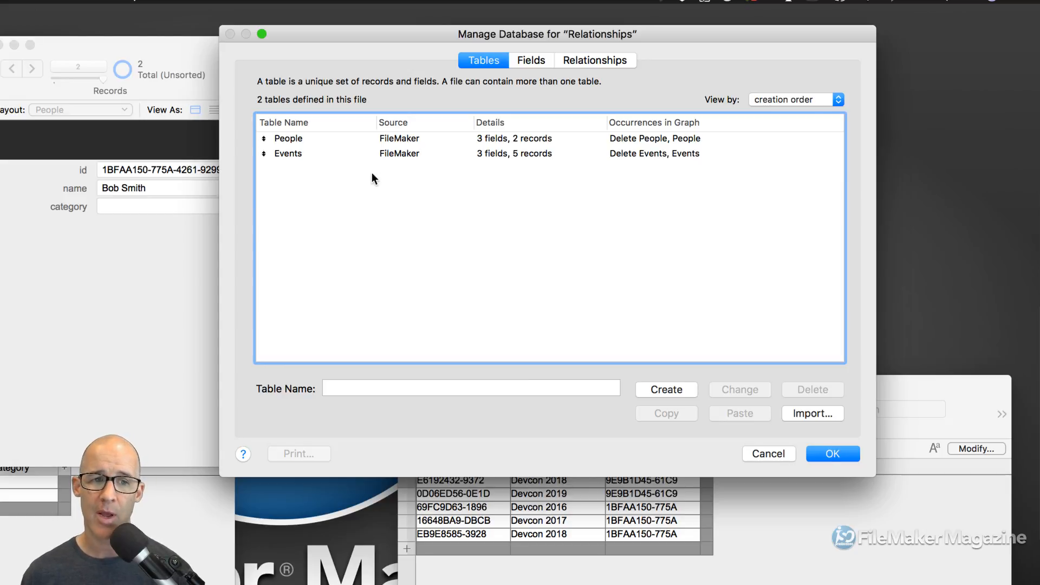
Create a new table named Attendees alongside the existing People and Events tables
{"action": "left_click", "coordinate": [308, 154]}
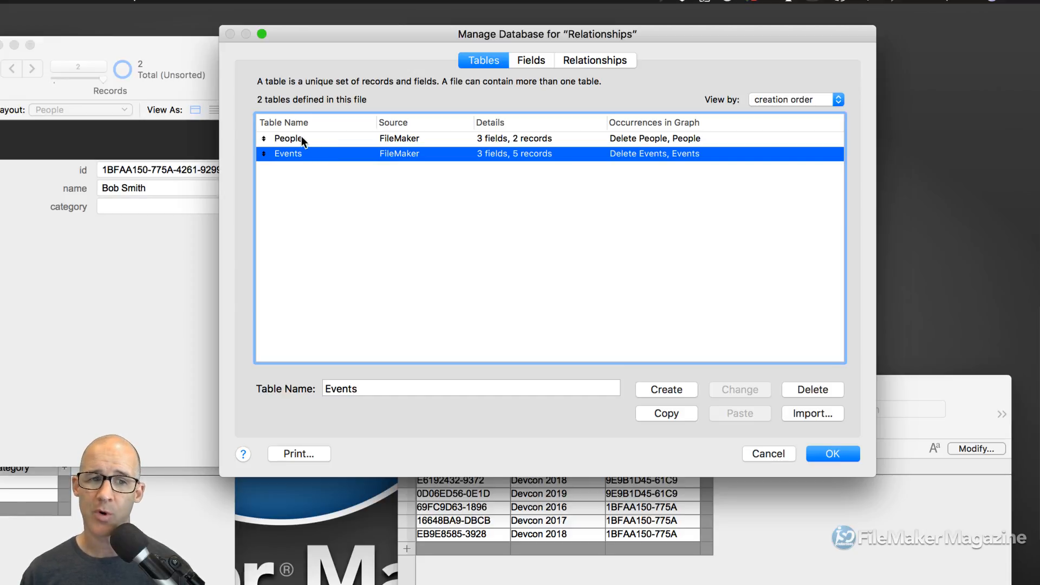
{"action": "left_click", "coordinate": [301, 136]}
{"action": "left_click", "coordinate": [307, 153]}
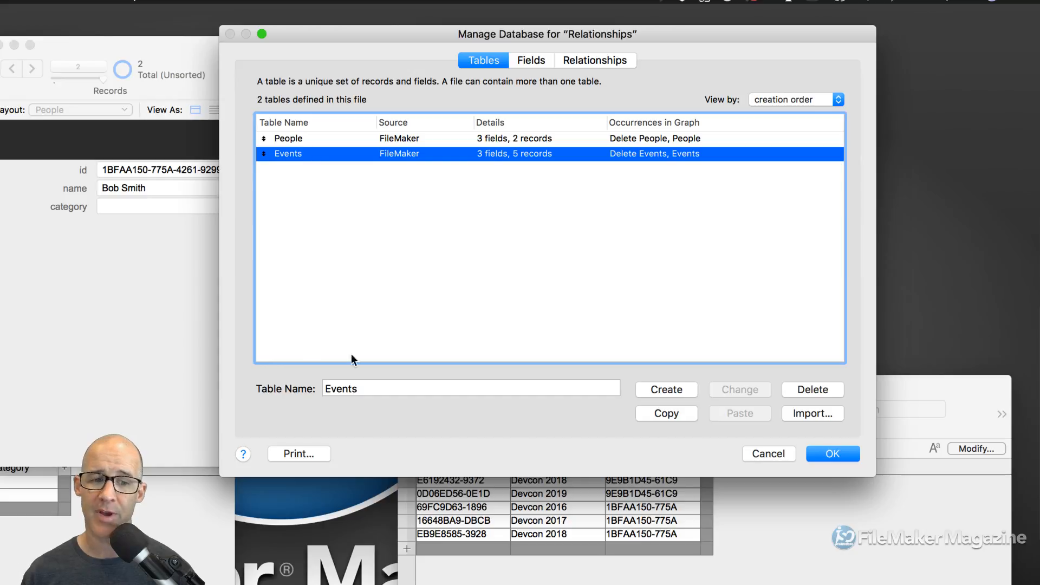
{"action": "double_click", "coordinate": [355, 389]}
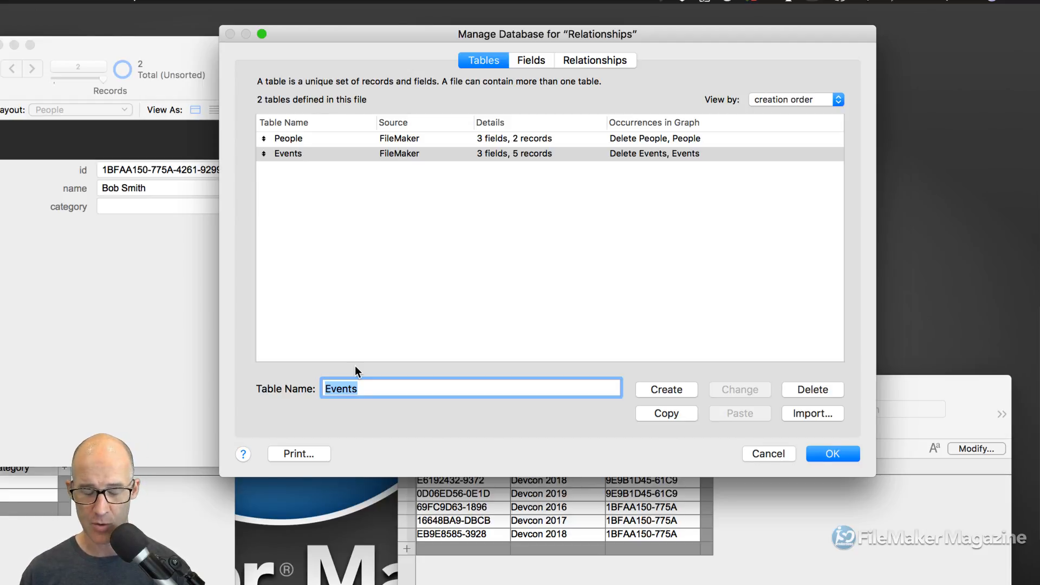
{"action": "type", "text": "Atten"}
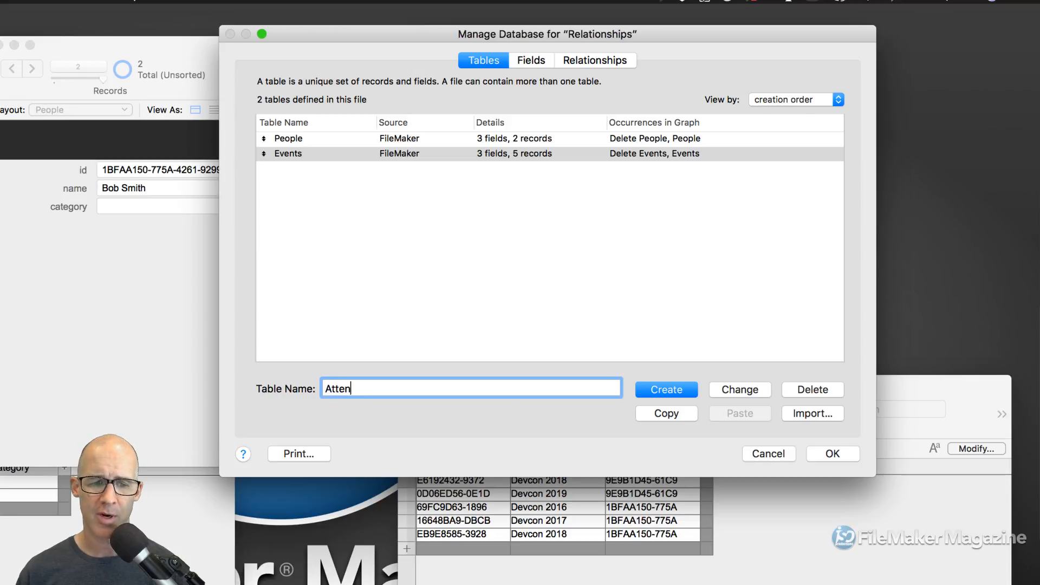
{"action": "type", "text": "dees"}
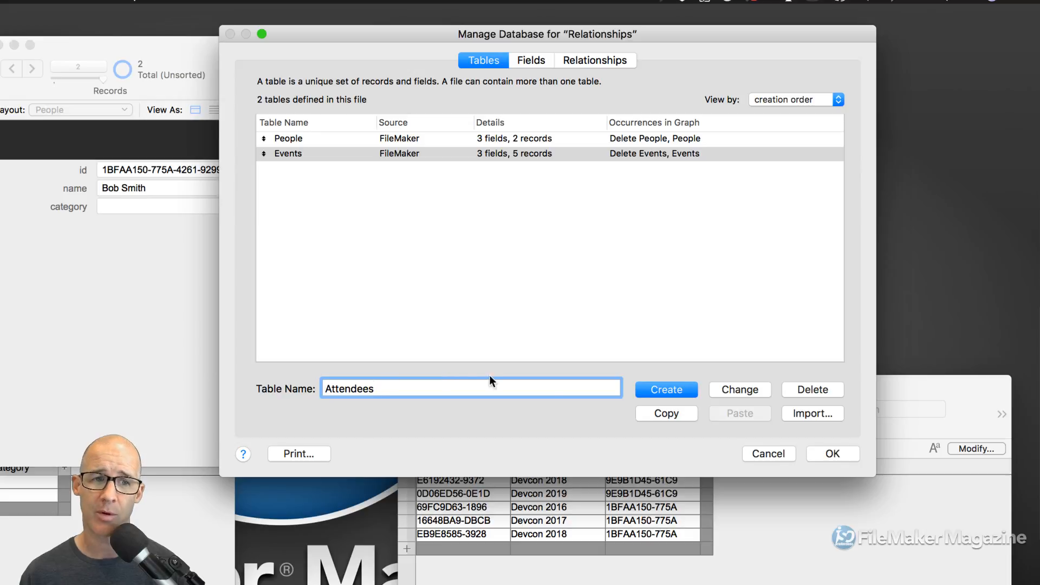
{"action": "left_click", "coordinate": [654, 391]}
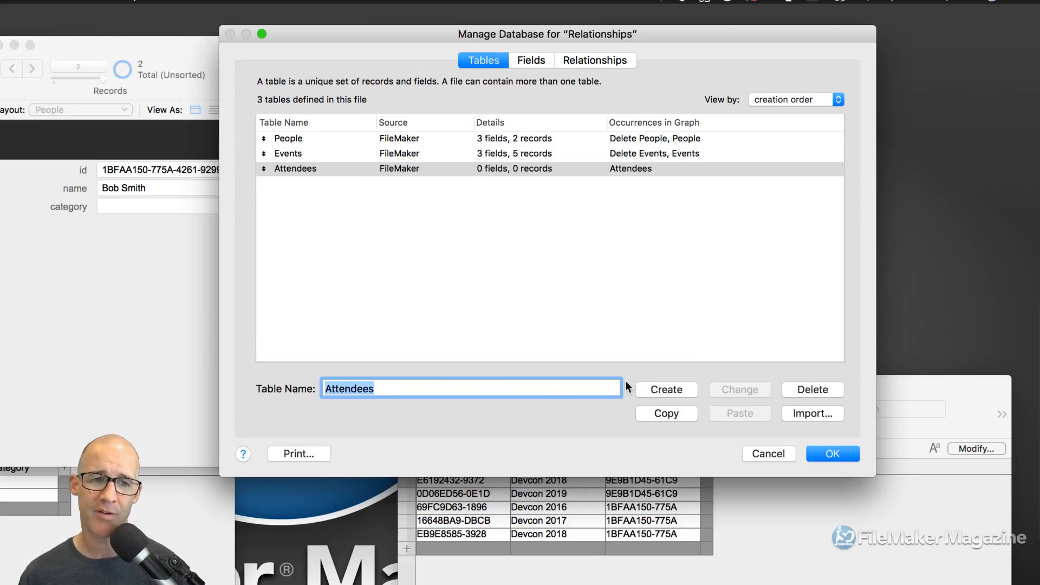
Reorder the table list so that Attendees sits between People and Events
{"action": "left_click", "coordinate": [261, 167]}
{"action": "left_click_drag", "start_coordinate": [261, 168], "coordinate": [262, 153]}
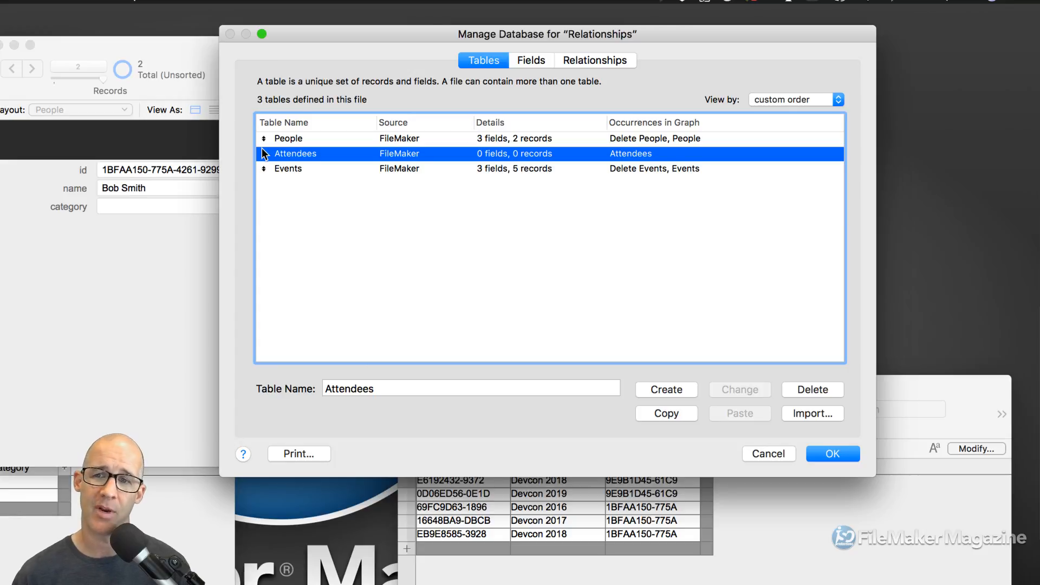
{"action": "mouse_move", "coordinate": [264, 155]}
{"action": "left_mouse_down"}
{"action": "mouse_move", "coordinate": [260, 181]}
{"action": "mouse_move", "coordinate": [263, 154]}
{"action": "left_mouse_up"}
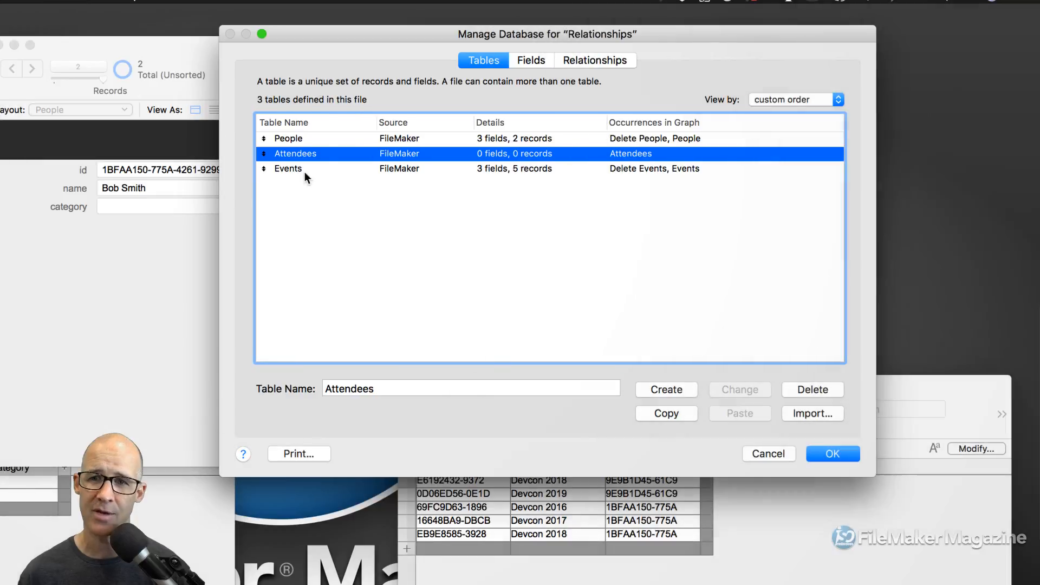
Order the table list by table name and select the Attendees table
{"action": "left_click", "coordinate": [789, 99]}
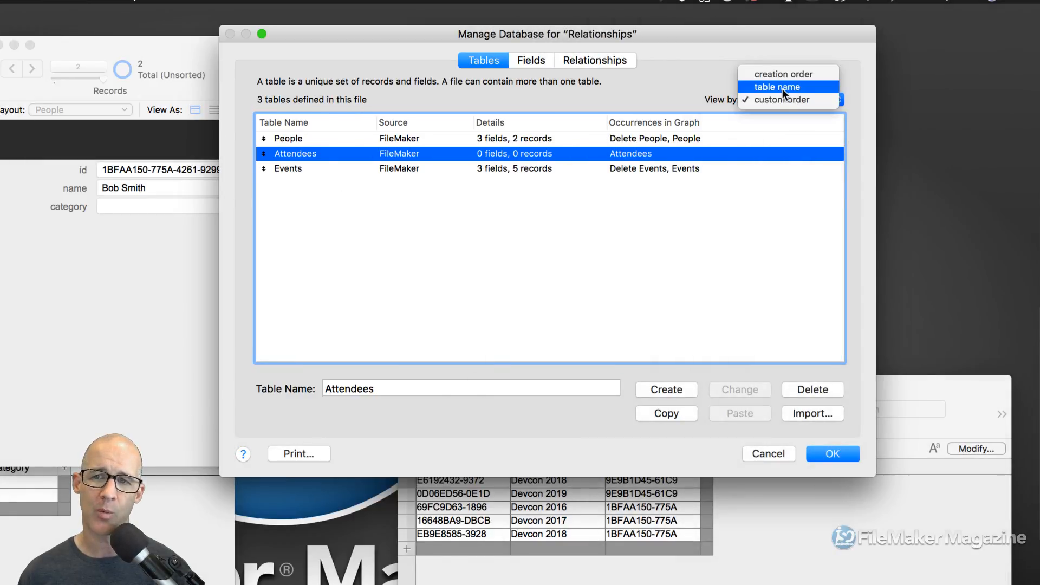
{"action": "left_click", "coordinate": [781, 88]}
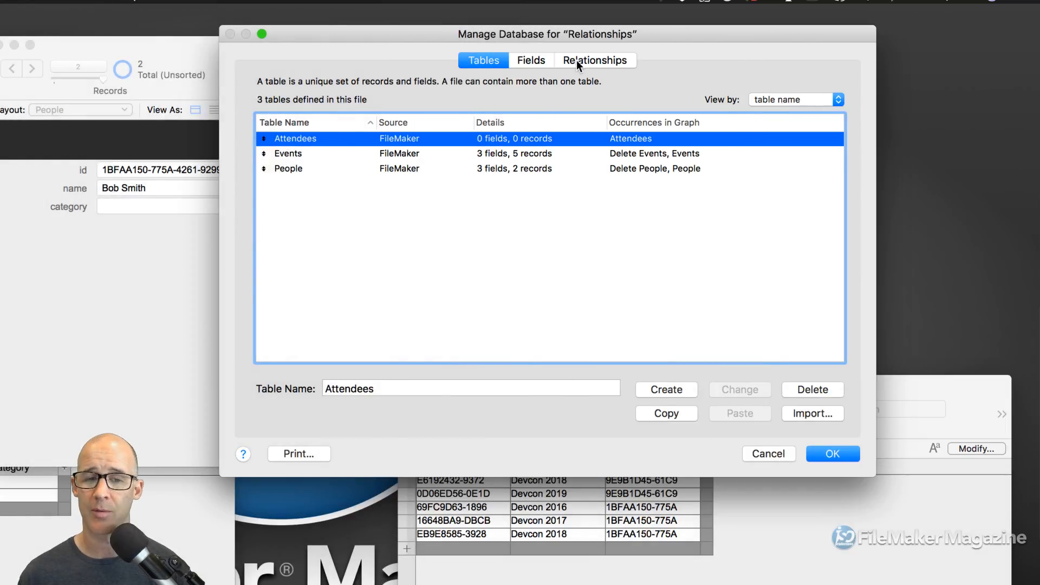
{"action": "left_click", "coordinate": [322, 154]}
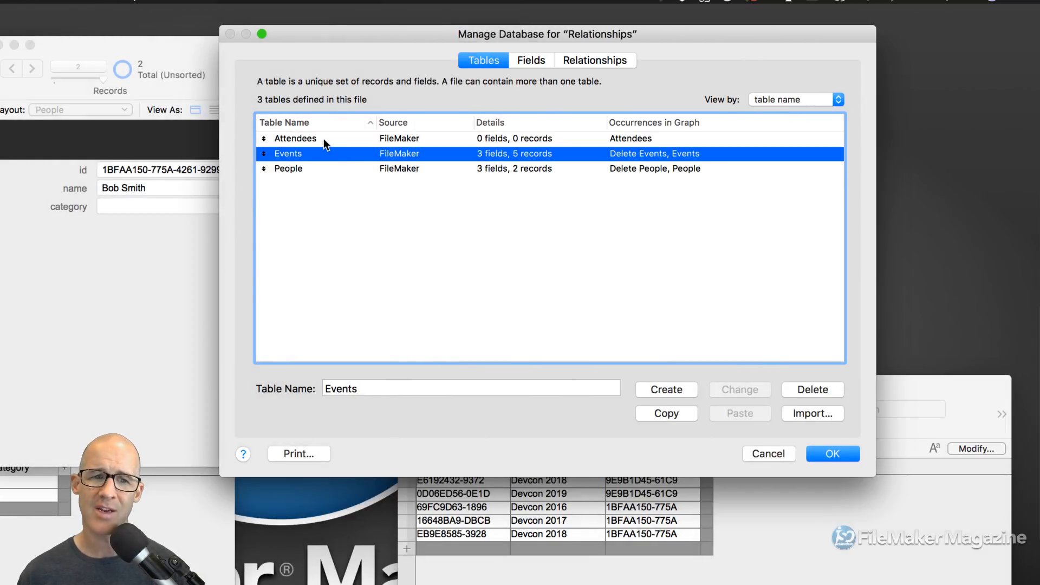
{"action": "left_click", "coordinate": [323, 138]}
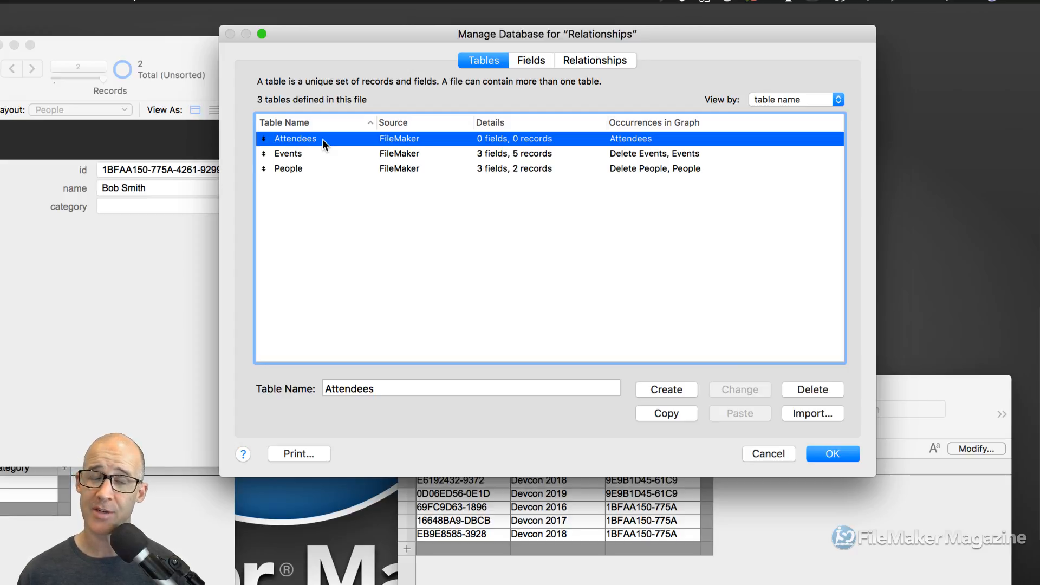
In the relationships graph, move Events with its green add occurrence further from People and place Attendees in the gap between them
{"action": "left_click", "coordinate": [595, 60]}
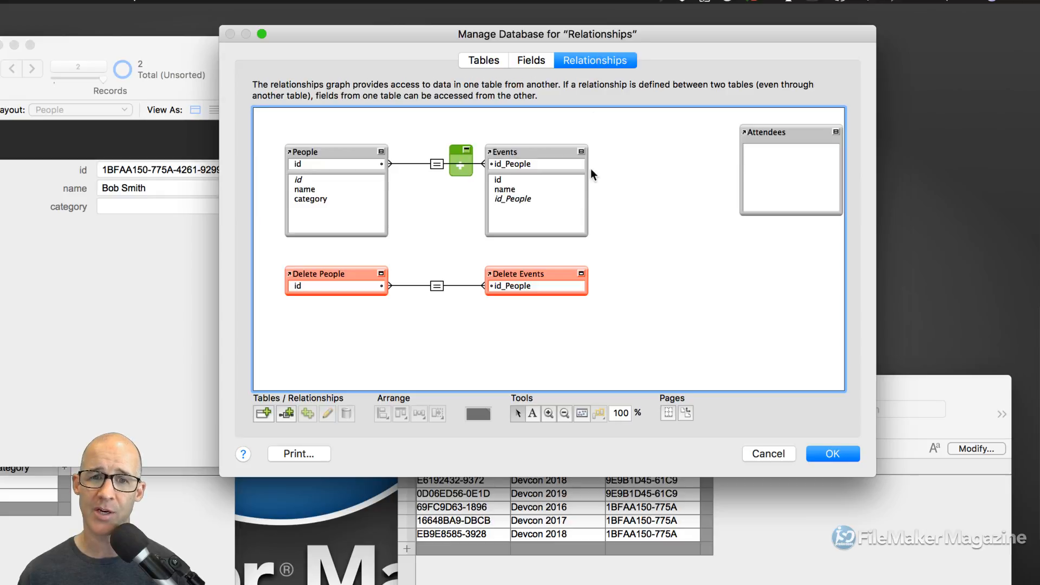
{"action": "left_click_drag", "start_coordinate": [770, 132], "coordinate": [650, 146]}
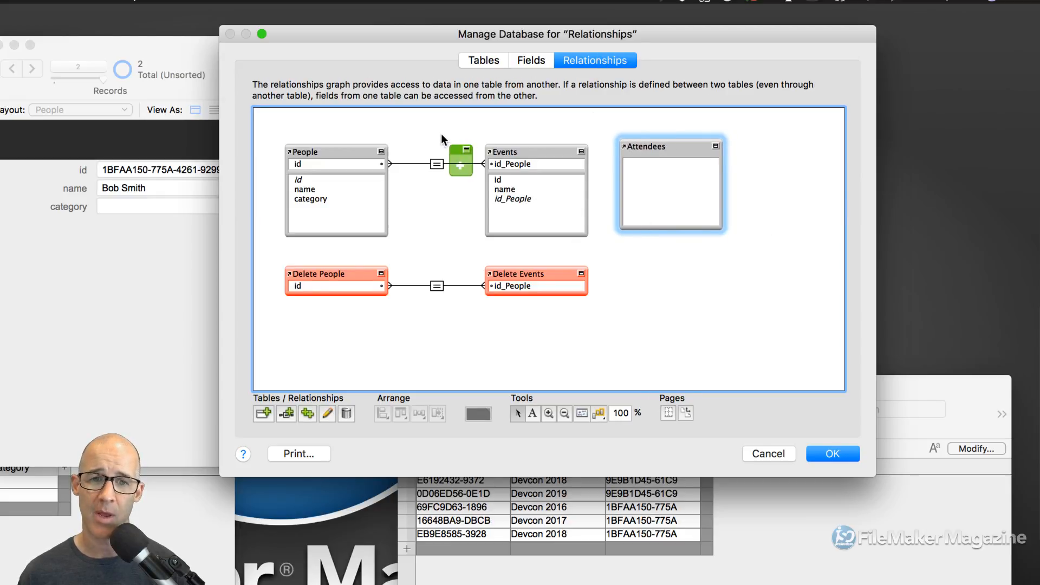
{"action": "left_click_drag", "start_coordinate": [449, 134], "coordinate": [528, 203]}
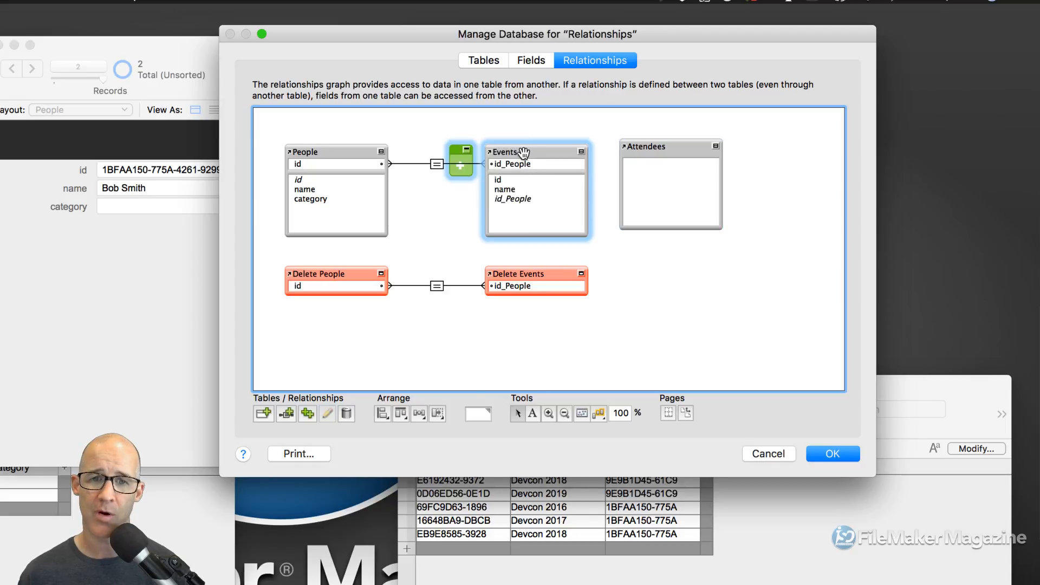
{"action": "left_click_drag", "start_coordinate": [526, 154], "coordinate": [741, 152]}
{"action": "left_click", "coordinate": [633, 145]}
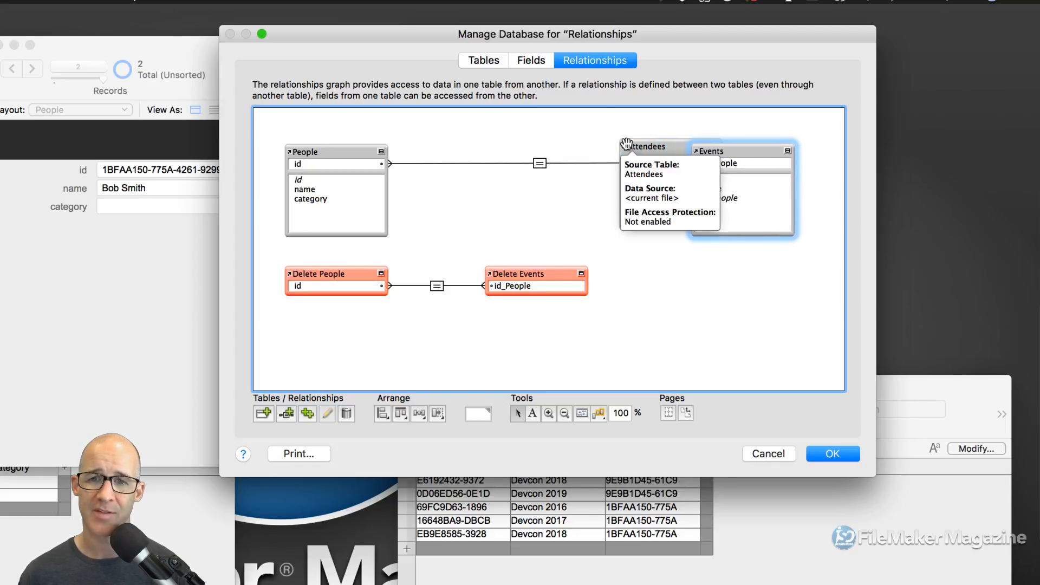
{"action": "left_click_drag", "start_coordinate": [633, 146], "coordinate": [495, 129]}
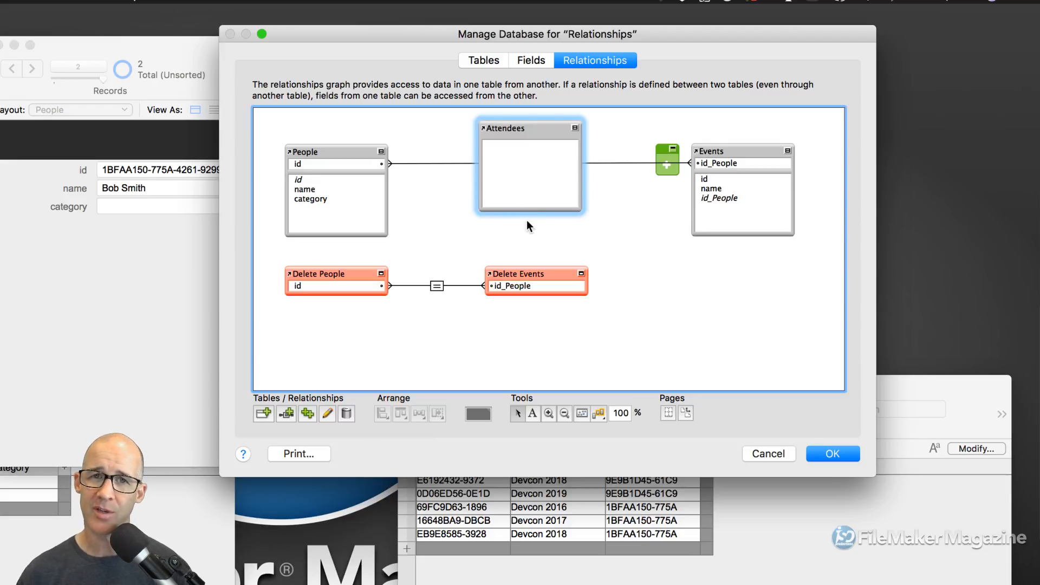
{"action": "left_click", "coordinate": [349, 154]}
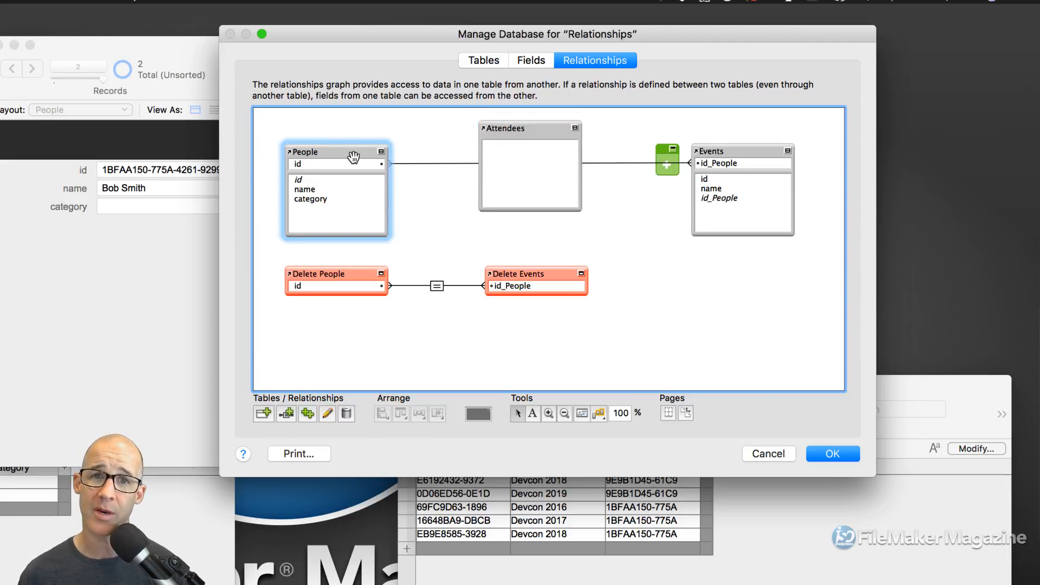
{"action": "left_click", "coordinate": [755, 168]}
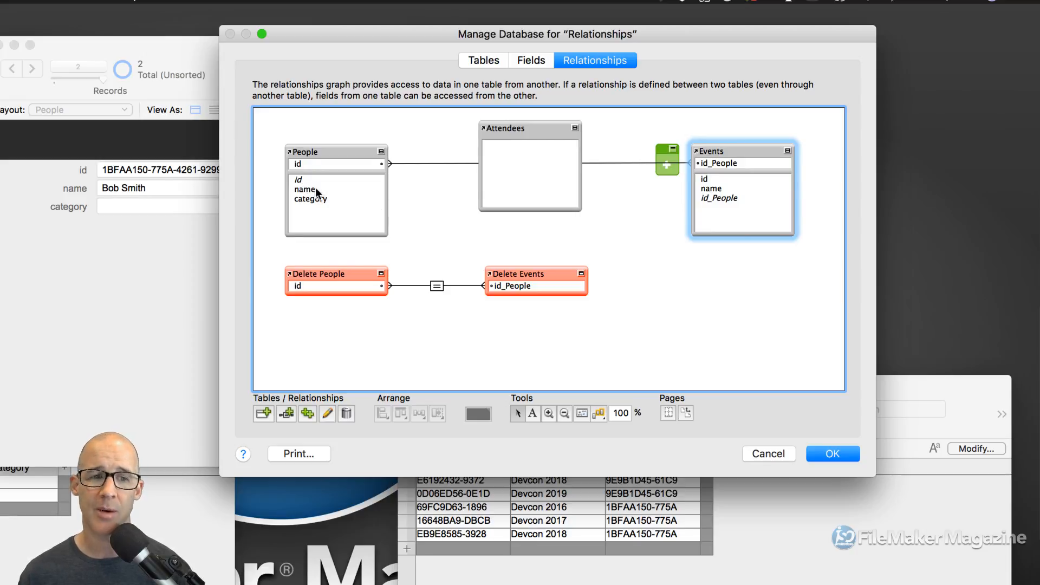
{"action": "left_click", "coordinate": [326, 154]}
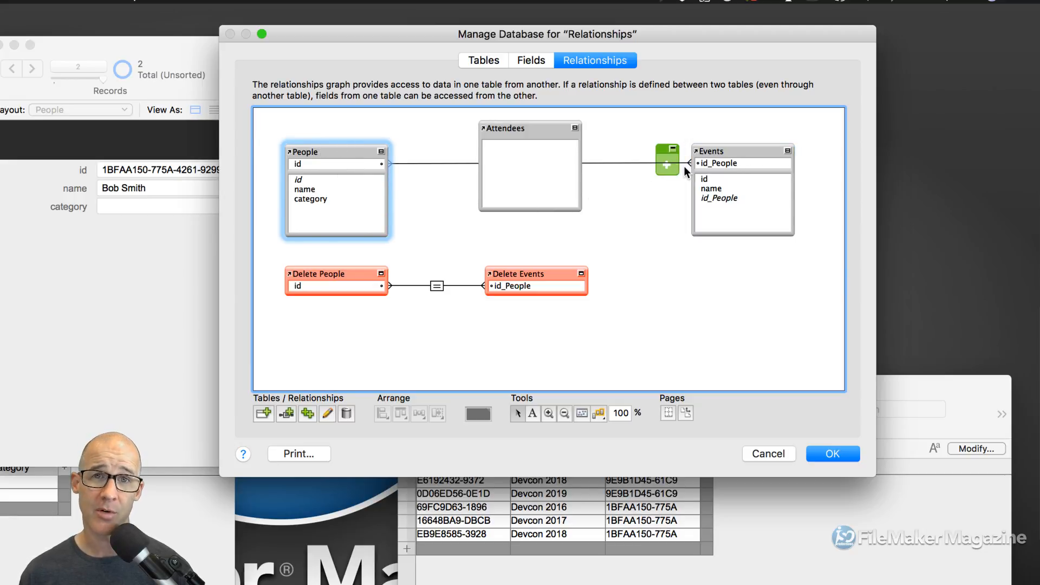
{"action": "left_click", "coordinate": [713, 154]}
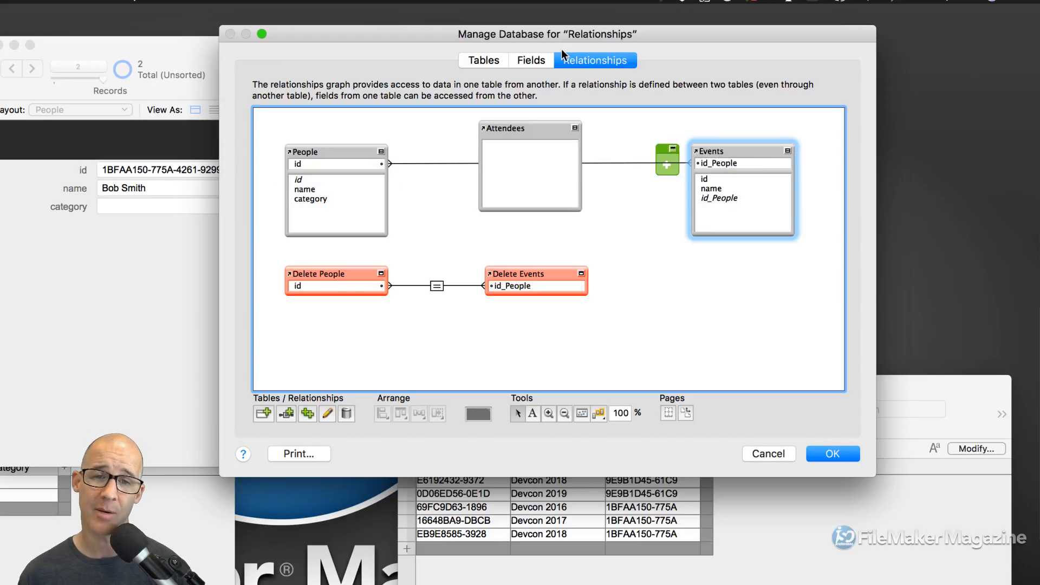
Create two text fields named id_People and id_Events in the Attendees table
{"action": "left_click", "coordinate": [525, 61]}
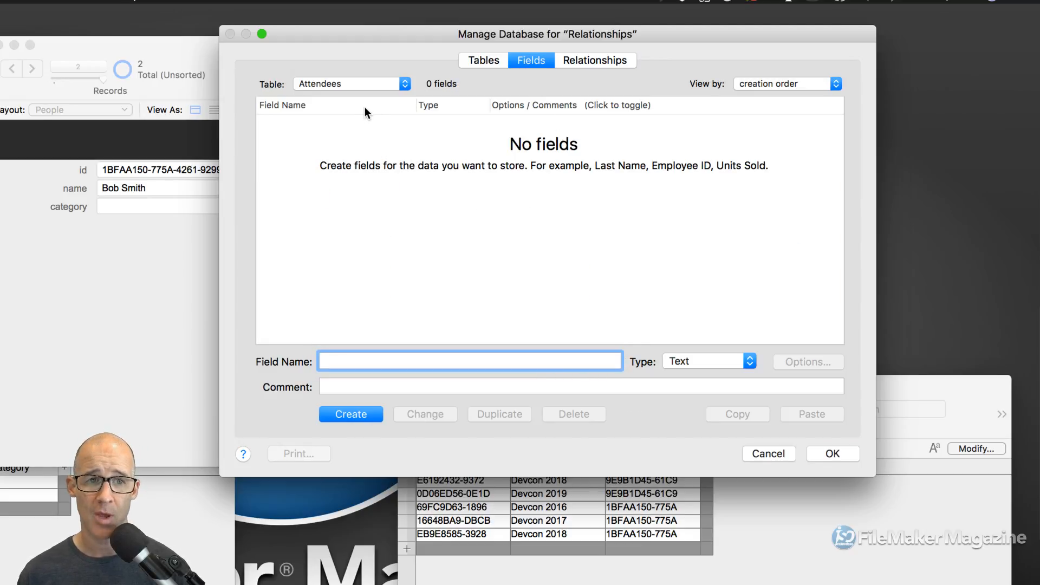
{"action": "type", "text": "id_People"}
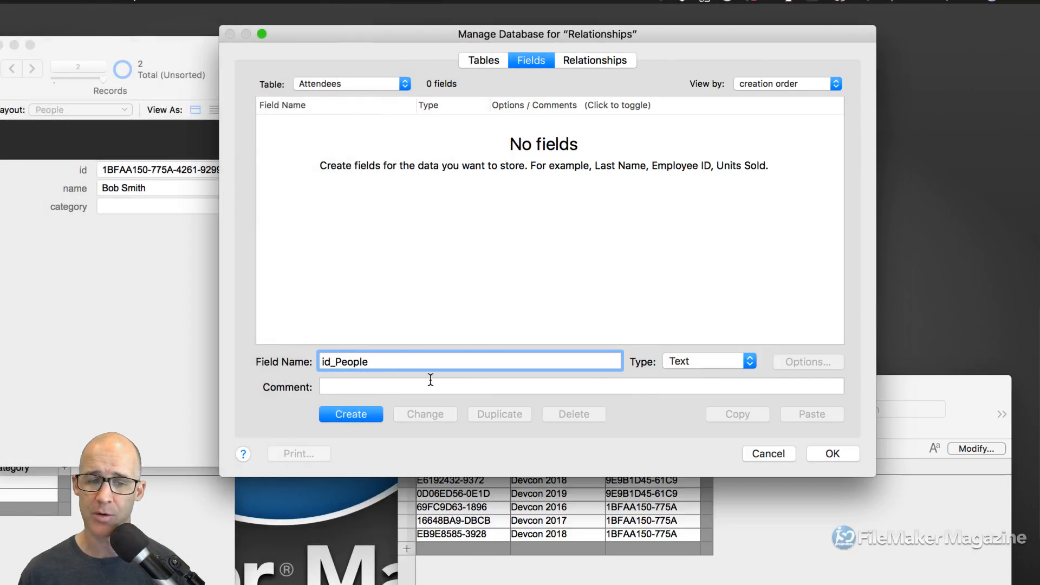
{"action": "key", "text": "Return"}
{"action": "type", "text": "id_Events"}
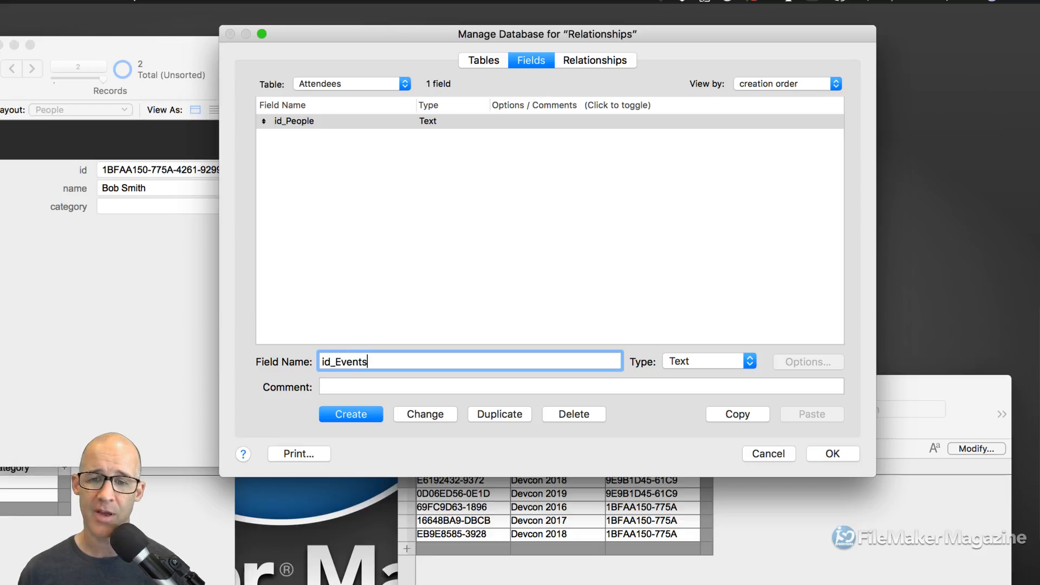
{"action": "key", "text": "Return"}
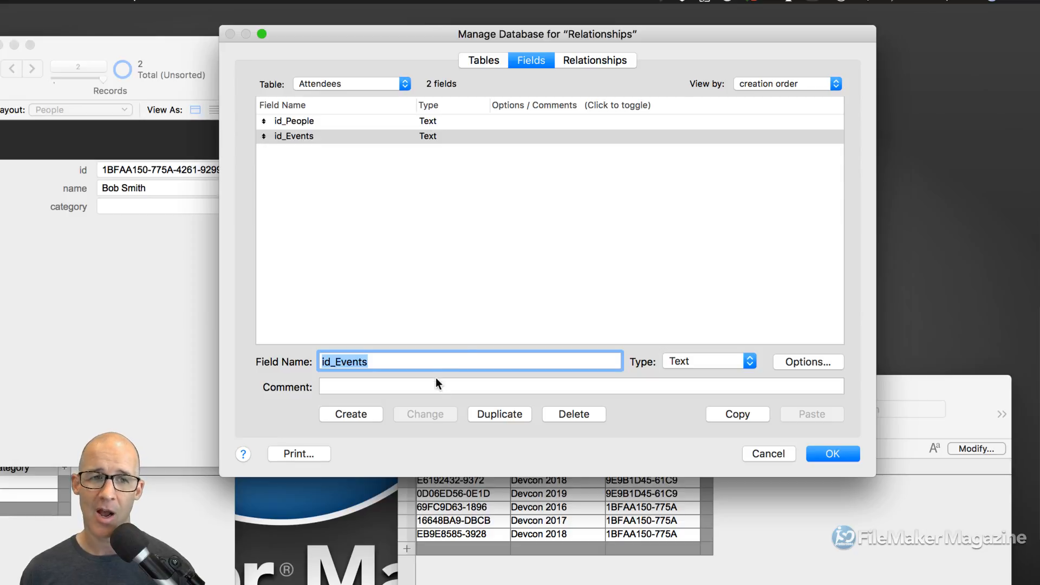
Copy the id field from the People table and paste it into the Attendees table
{"action": "left_click", "coordinate": [330, 84]}
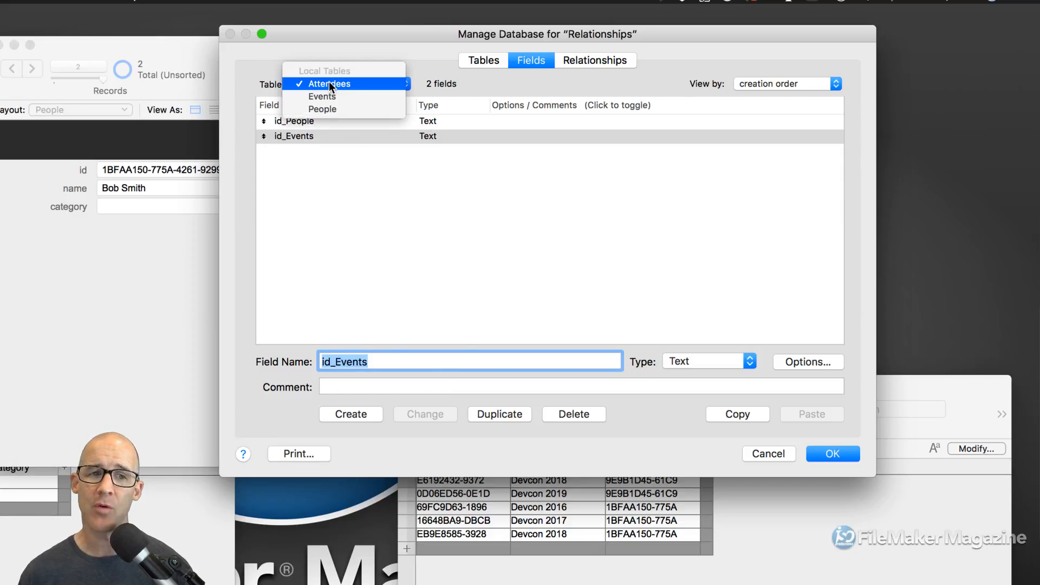
{"action": "left_click", "coordinate": [331, 109]}
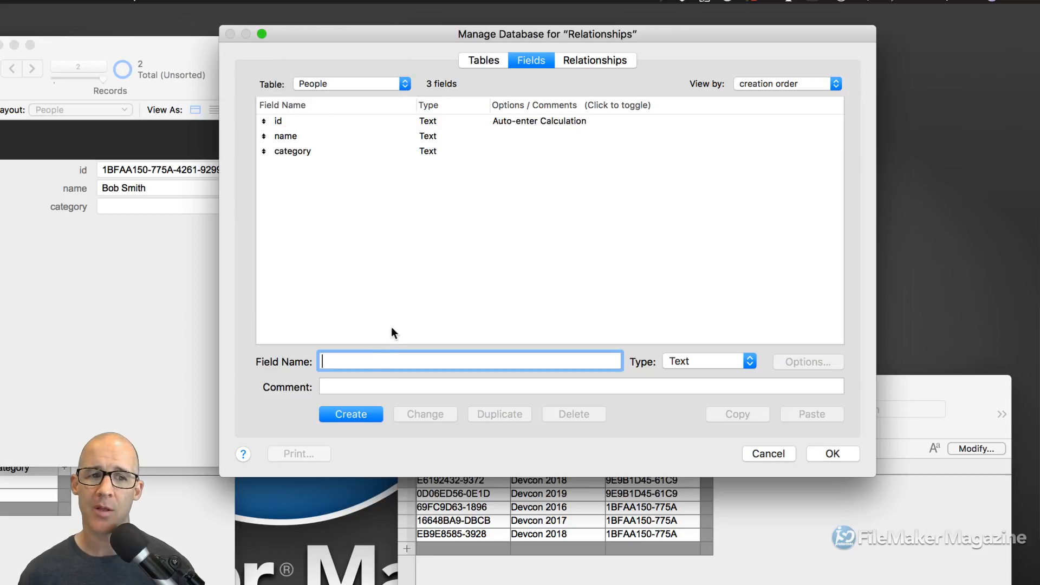
{"action": "left_click", "coordinate": [310, 126]}
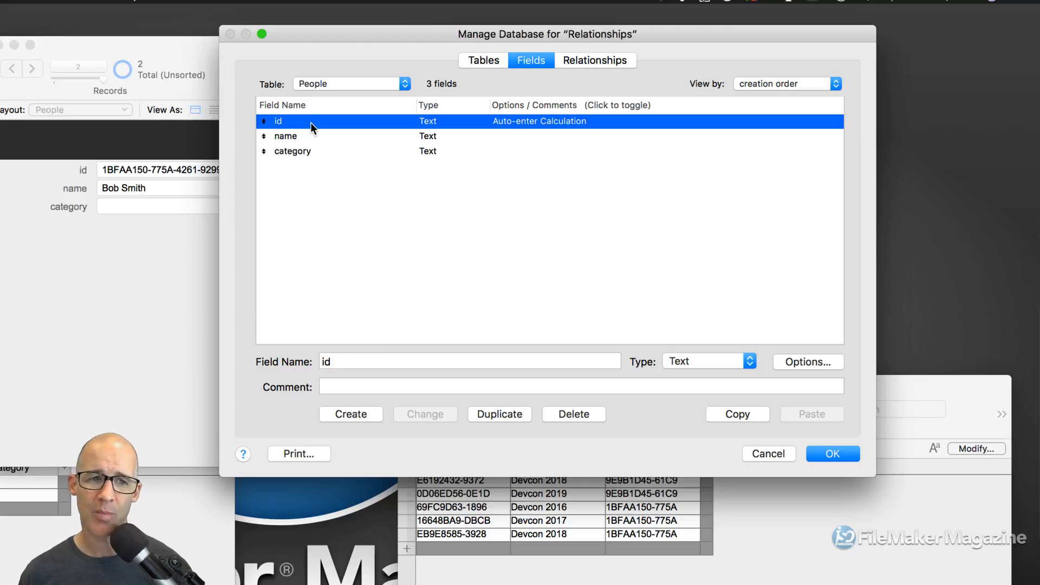
{"action": "key", "text": "super+c"}
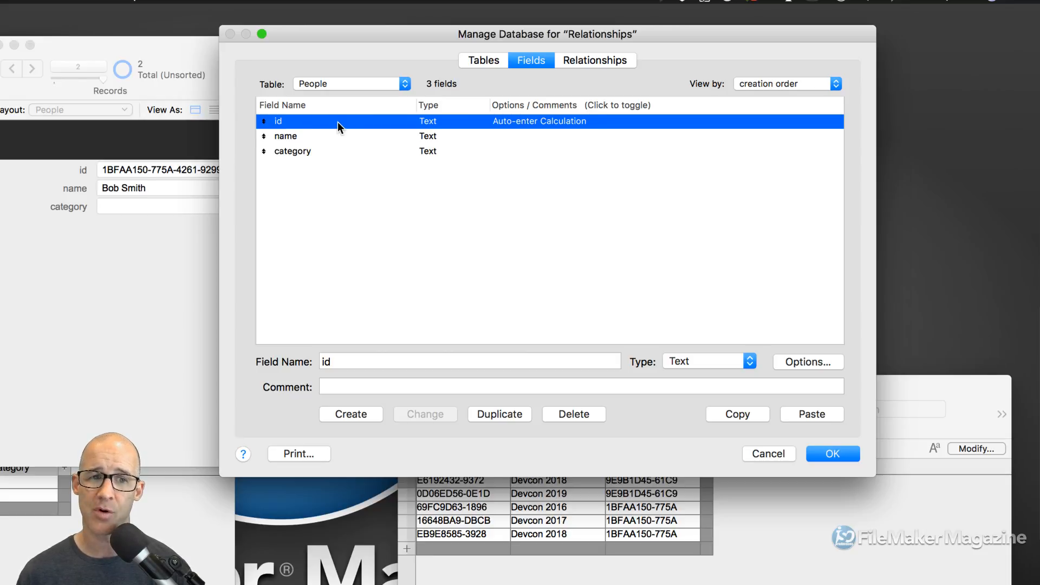
{"action": "left_click", "coordinate": [362, 83]}
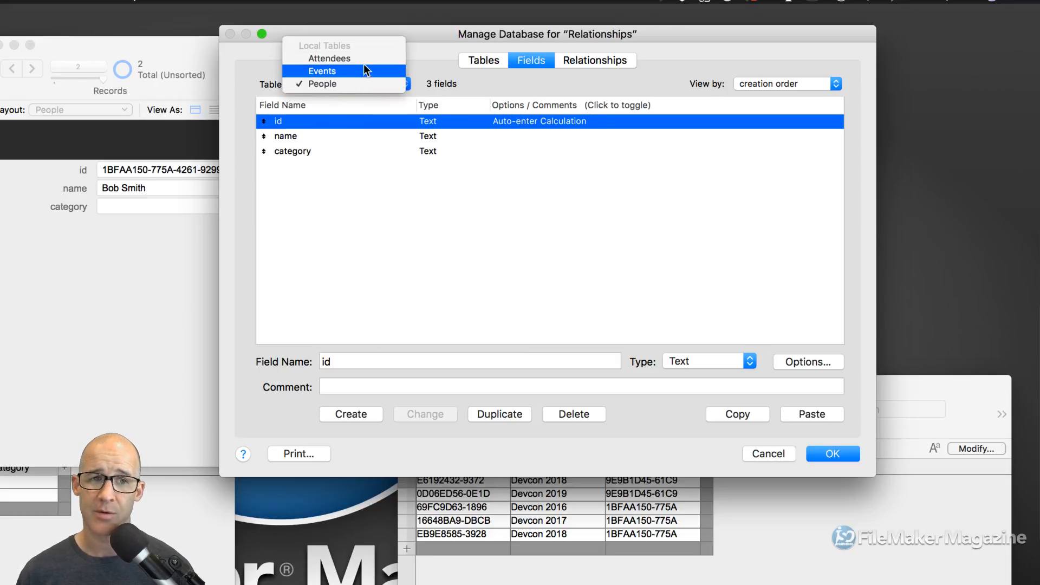
{"action": "left_click", "coordinate": [365, 60]}
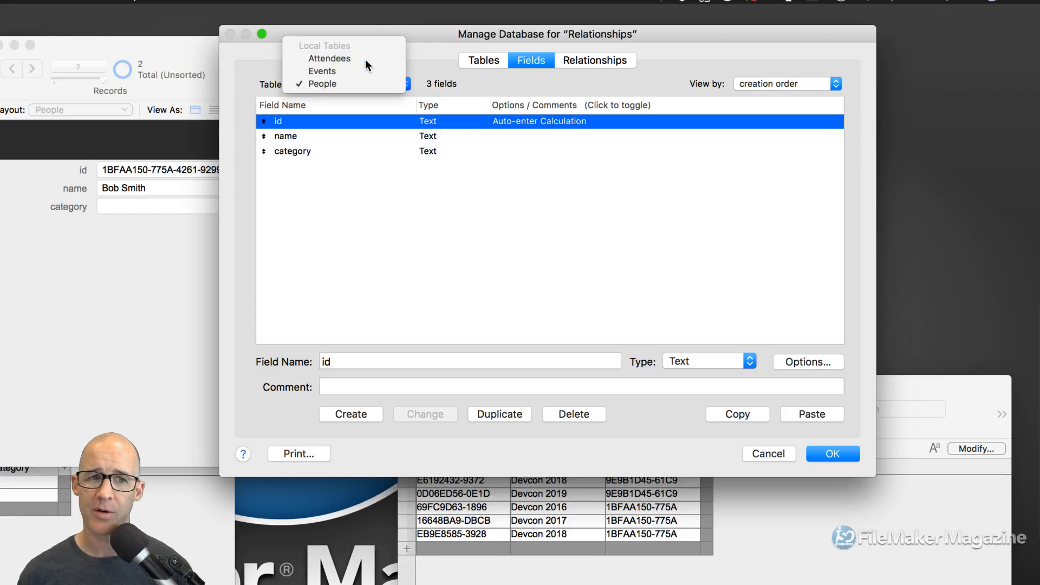
{"action": "left_click", "coordinate": [378, 181]}
{"action": "key", "text": "super+v"}
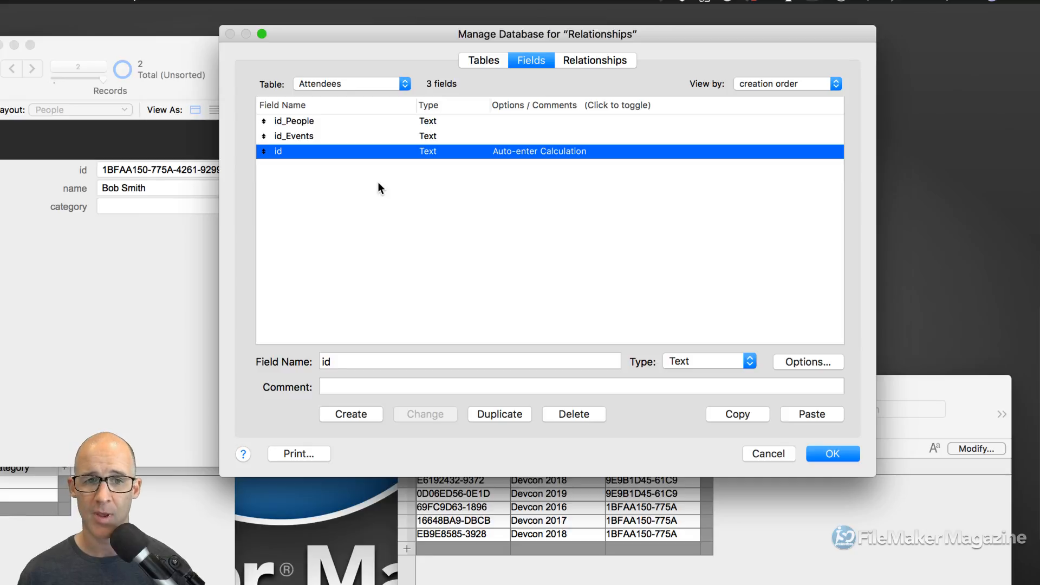
Examine the auto-enter calculation of the Attendees id field, then look over the id_People and id_Events key fields
{"action": "double_click", "coordinate": [368, 151]}
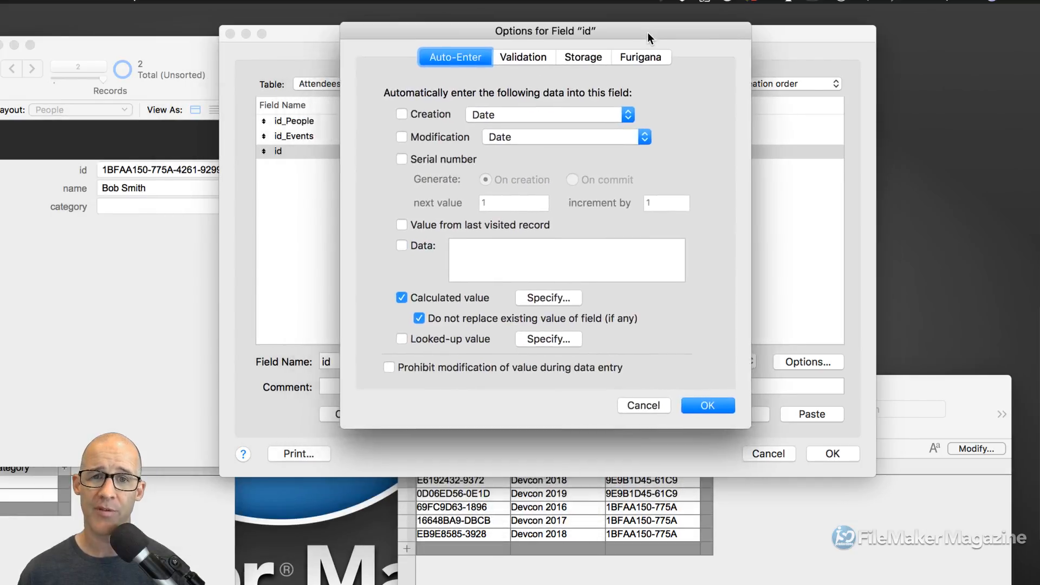
{"action": "left_click_drag", "start_coordinate": [647, 31], "coordinate": [634, 27]}
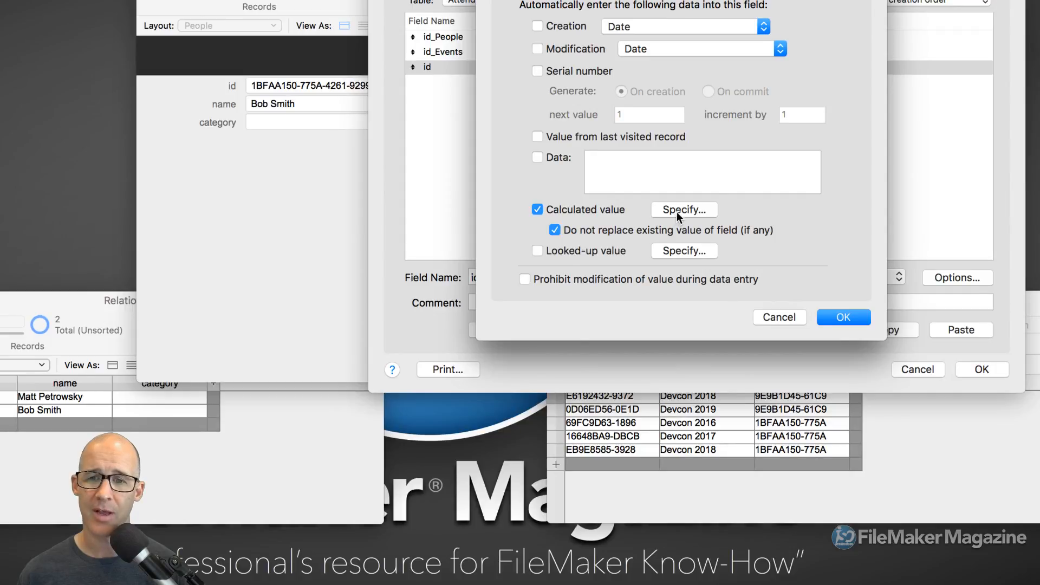
{"action": "left_click", "coordinate": [678, 210]}
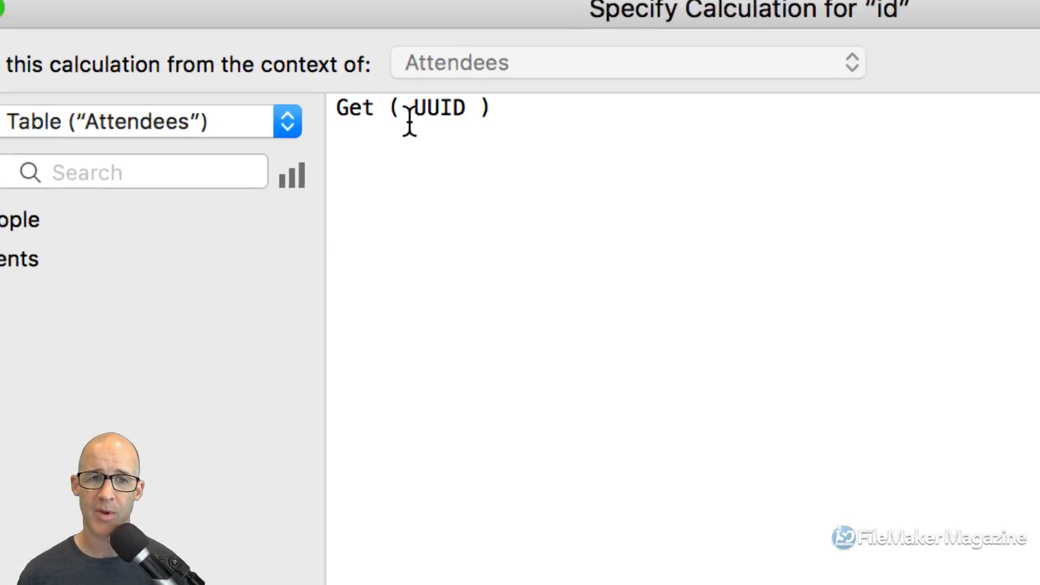
{"action": "left_click_drag", "start_coordinate": [496, 108], "coordinate": [347, 95]}
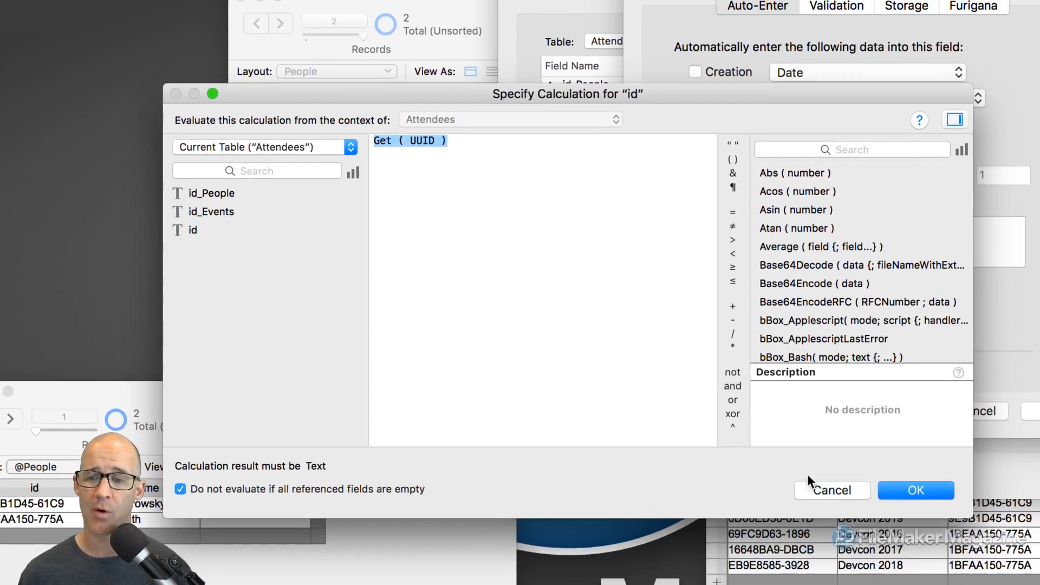
{"action": "left_click", "coordinate": [886, 489]}
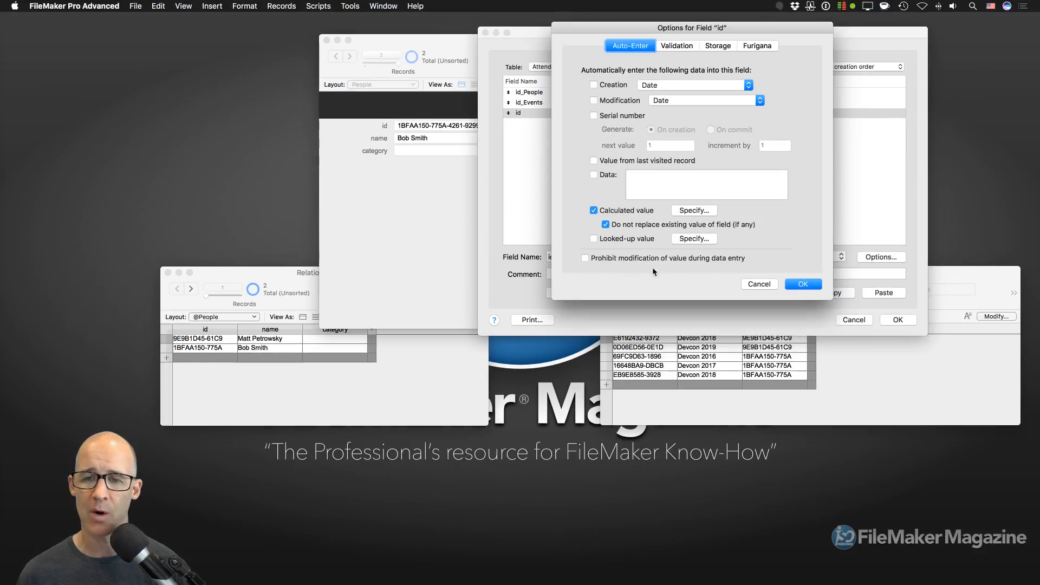
{"action": "left_click", "coordinate": [792, 284]}
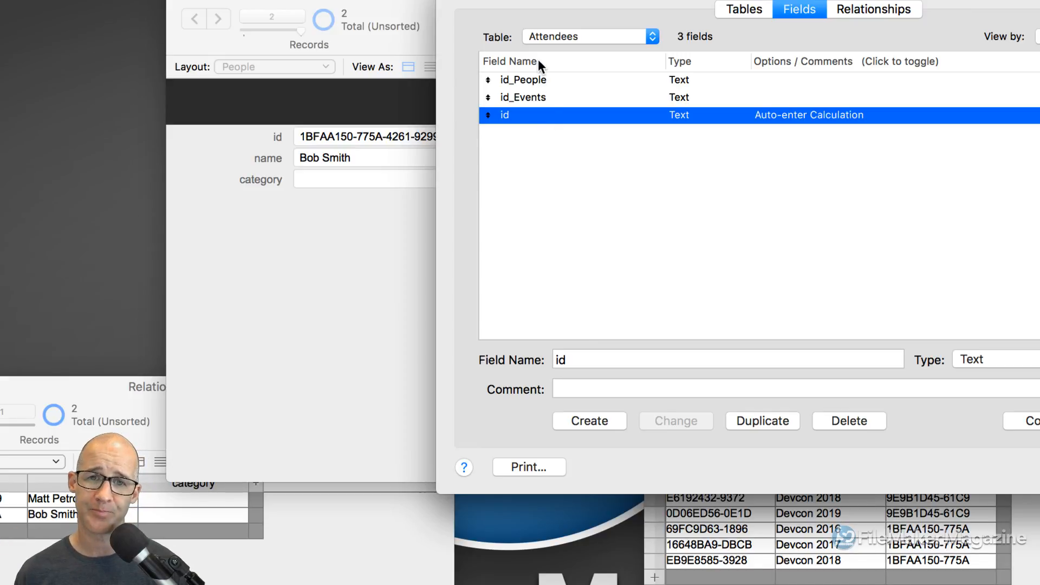
{"action": "left_click", "coordinate": [534, 79]}
{"action": "left_click", "coordinate": [536, 96]}
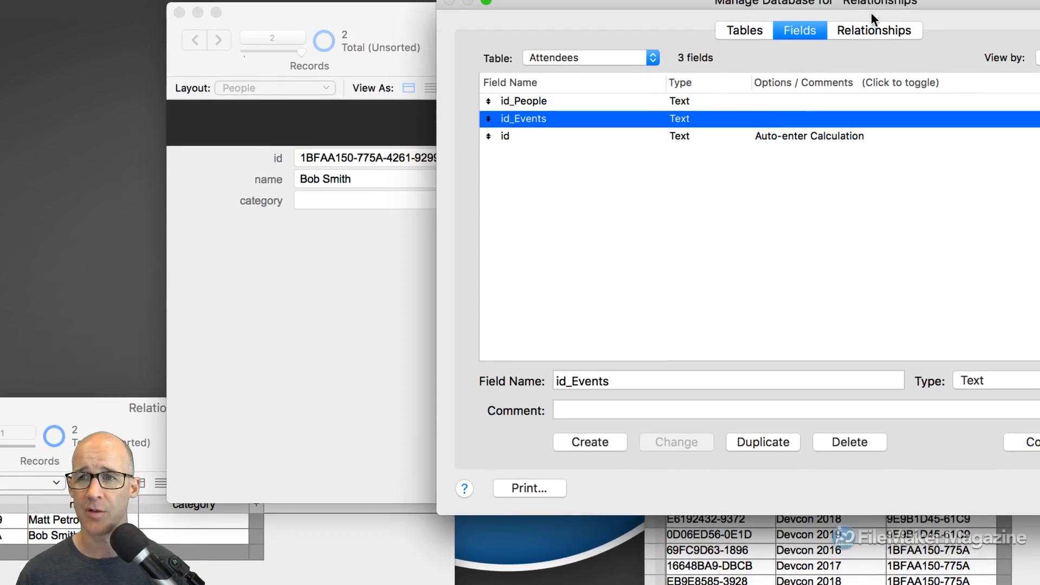
Delete the direct People-to-Events relationship from the graph and realign Attendees between the two table occurrences
{"action": "left_click", "coordinate": [872, 9]}
{"action": "left_click_drag", "start_coordinate": [820, 8], "coordinate": [576, 12]}
{"action": "left_click_drag", "start_coordinate": [559, 148], "coordinate": [570, 207]}
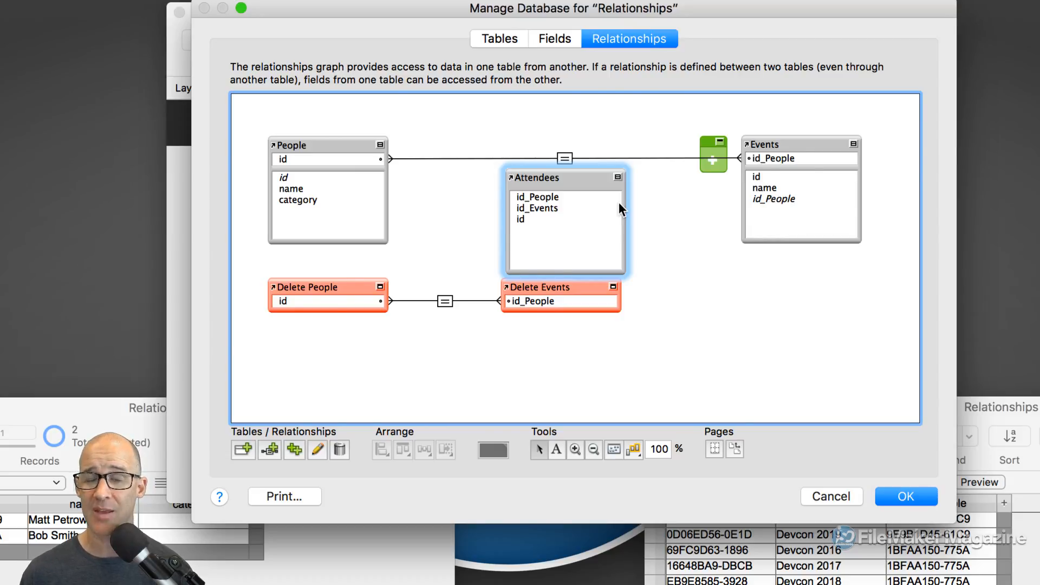
{"action": "left_click", "coordinate": [564, 160]}
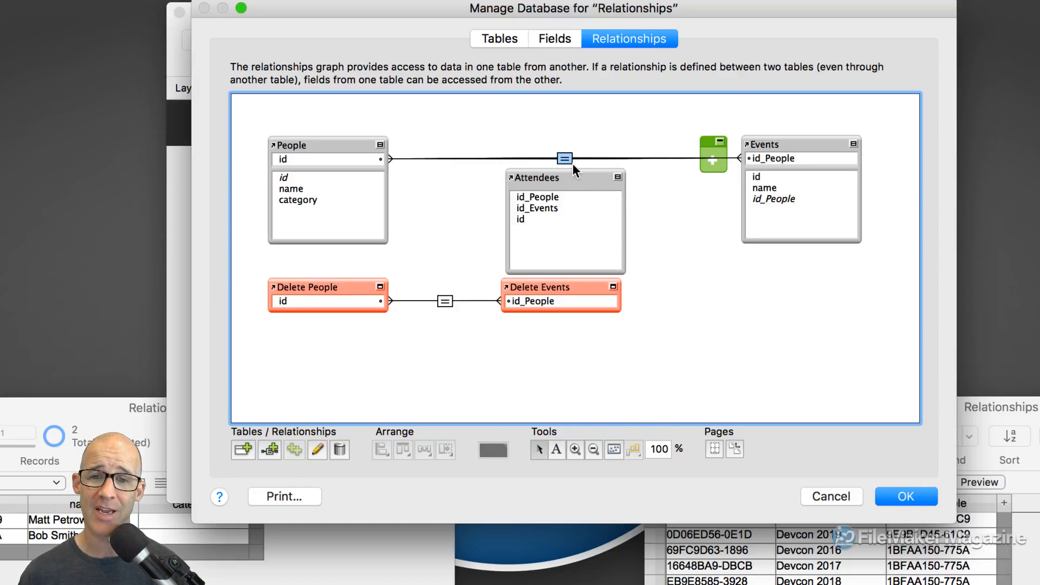
{"action": "key", "text": "Delete"}
{"action": "left_click_drag", "start_coordinate": [565, 178], "coordinate": [563, 140]}
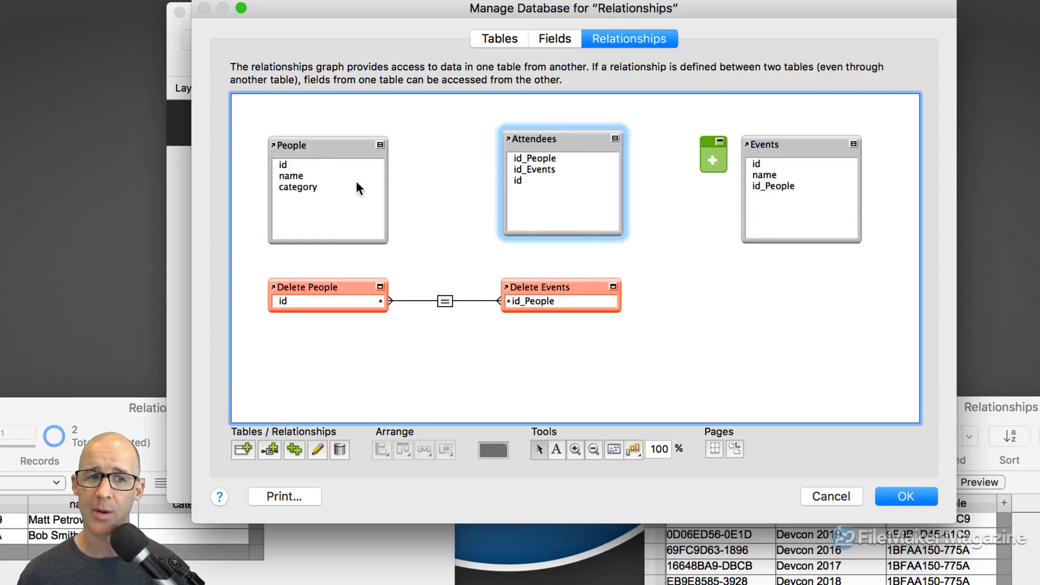
Relate the id field of People to the id_People field of Attendees
{"action": "left_click_drag", "start_coordinate": [277, 167], "coordinate": [518, 162]}
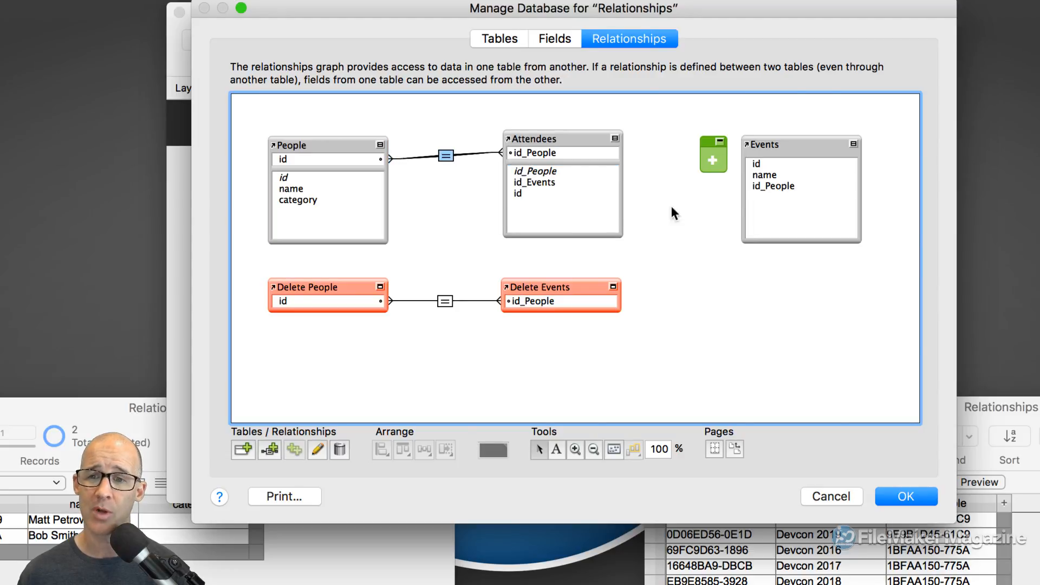
Relate the id field of Events to id_Events of Attendees, and allow creation of Attendees records through the People–Attendees relationship
{"action": "left_click_drag", "start_coordinate": [759, 161], "coordinate": [572, 182]}
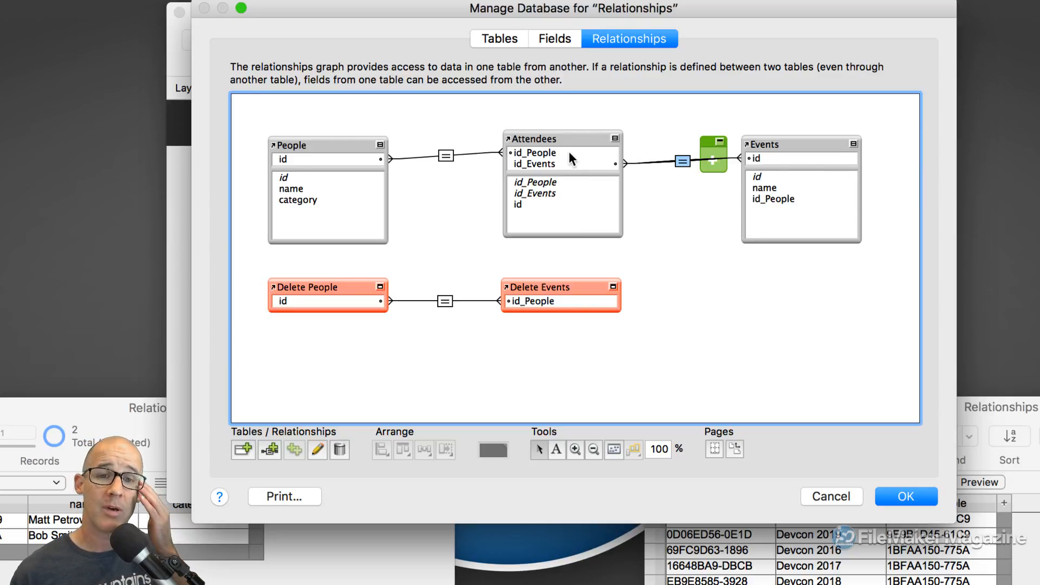
{"action": "double_click", "coordinate": [446, 157]}
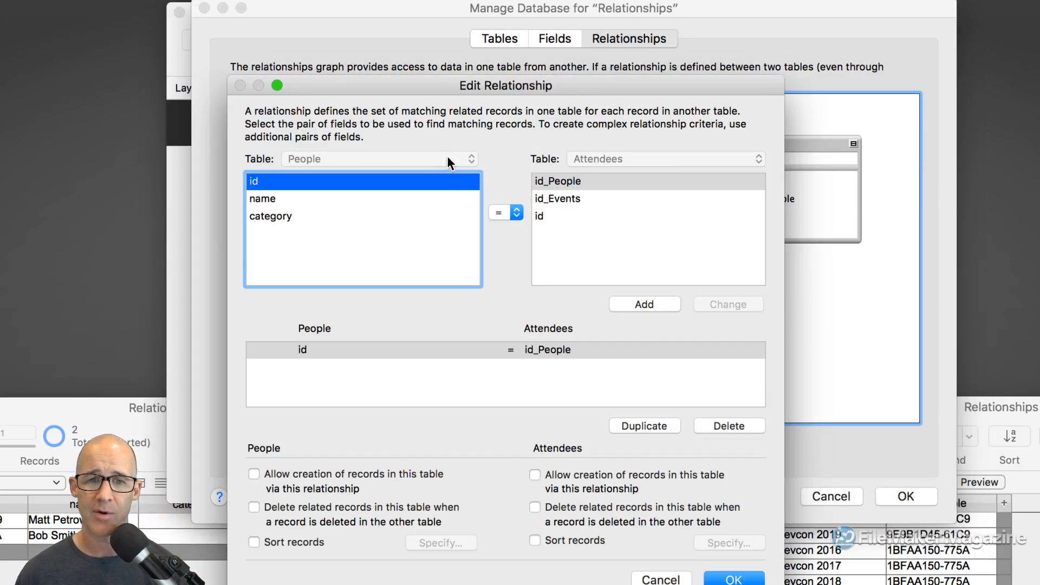
{"action": "left_click_drag", "start_coordinate": [562, 89], "coordinate": [584, 38]}
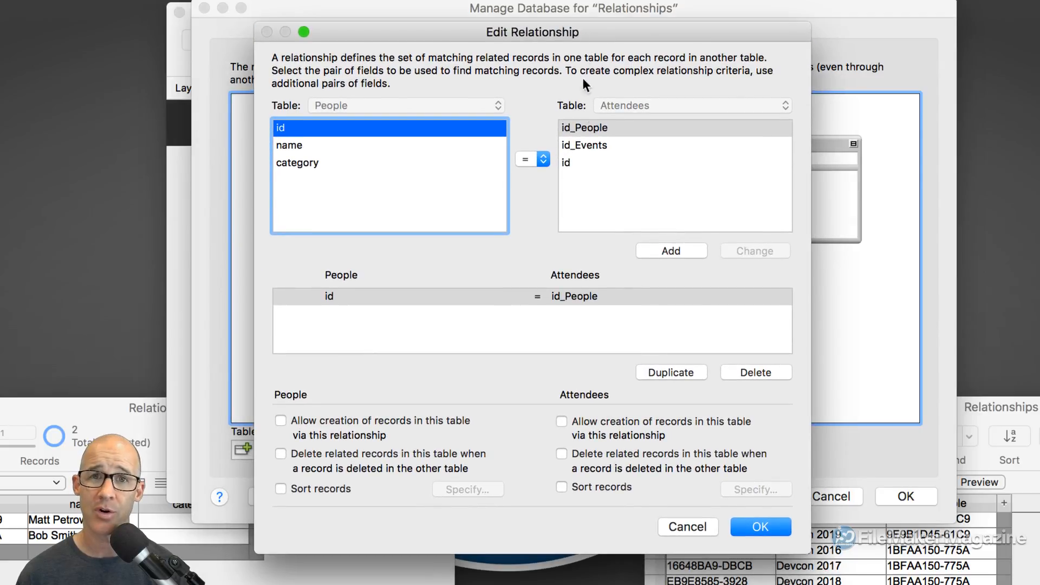
{"action": "left_click", "coordinate": [604, 435]}
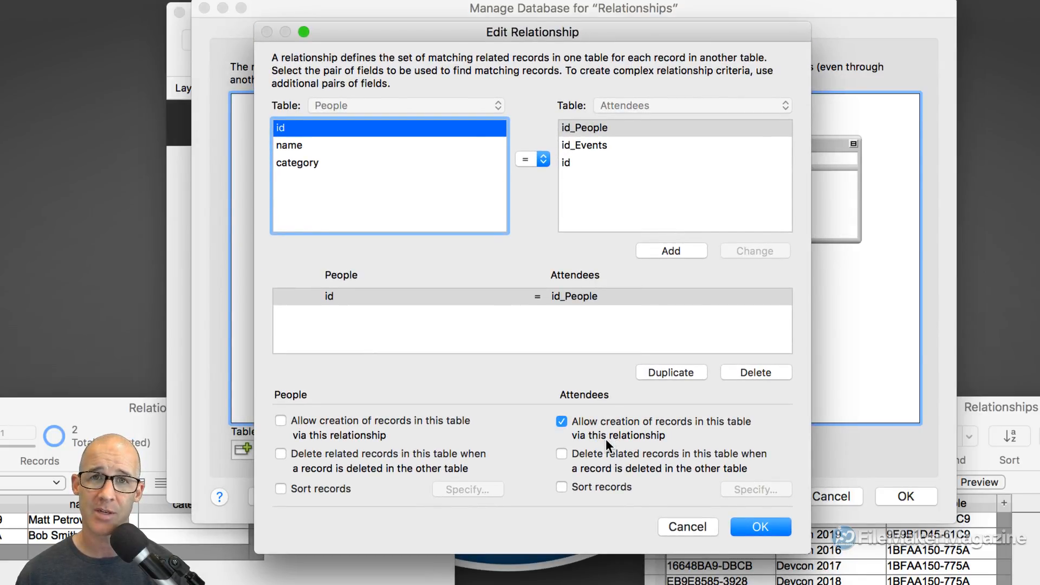
{"action": "left_click", "coordinate": [762, 525]}
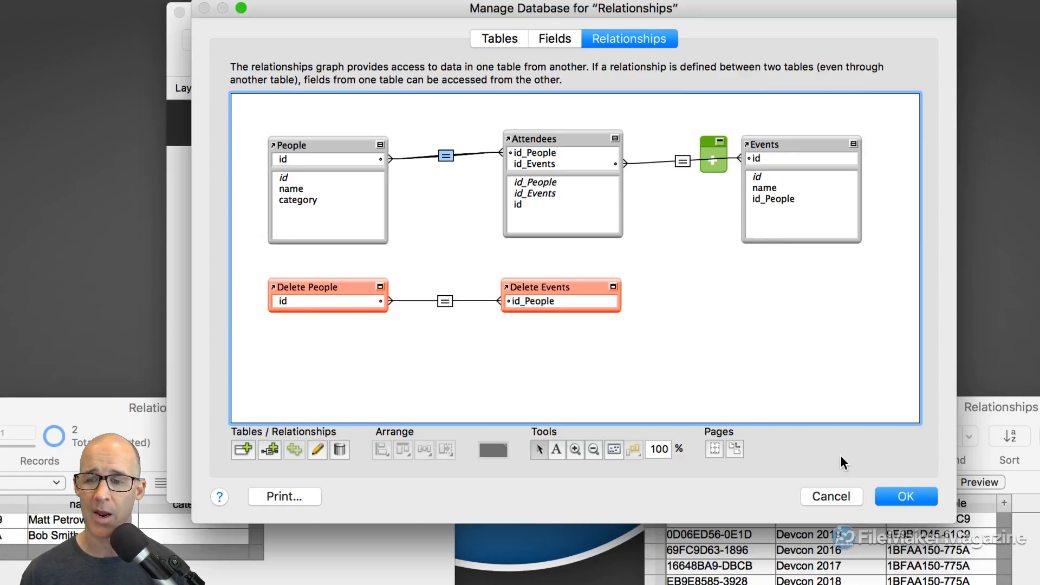
{"action": "left_click", "coordinate": [904, 498]}
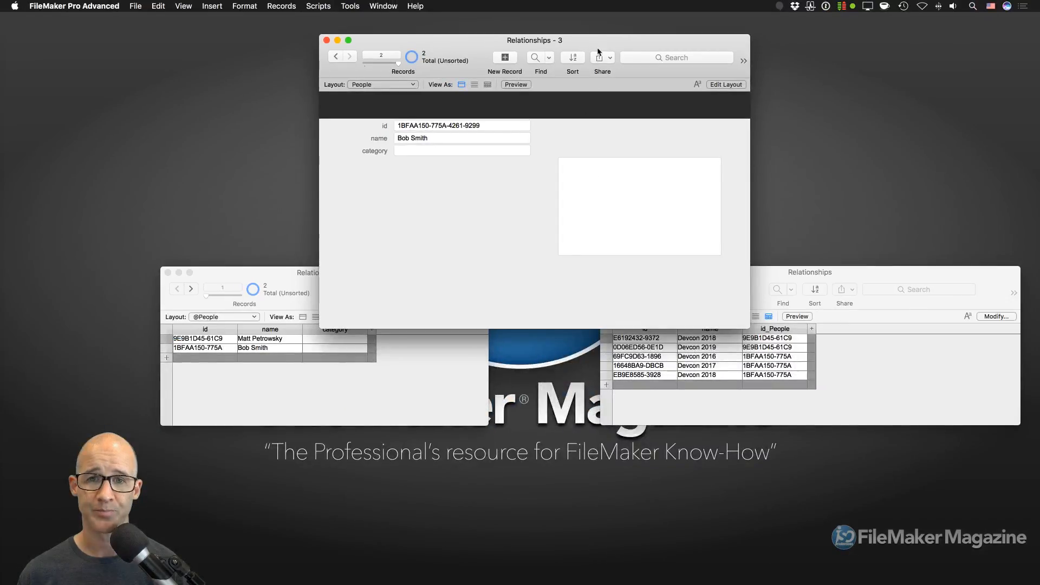
{"action": "left_click_drag", "start_coordinate": [633, 11], "coordinate": [617, 0]}
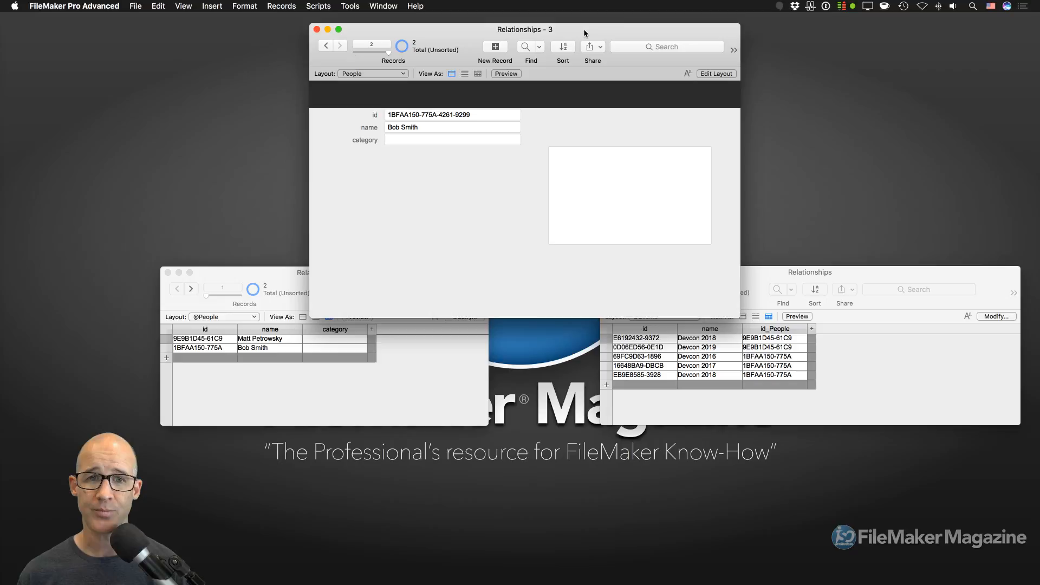
{"action": "left_click", "coordinate": [442, 347]}
{"action": "left_click_drag", "start_coordinate": [435, 273], "coordinate": [425, 303]}
{"action": "left_click_drag", "start_coordinate": [779, 275], "coordinate": [781, 308]}
{"action": "left_click_drag", "start_coordinate": [432, 308], "coordinate": [371, 308]}
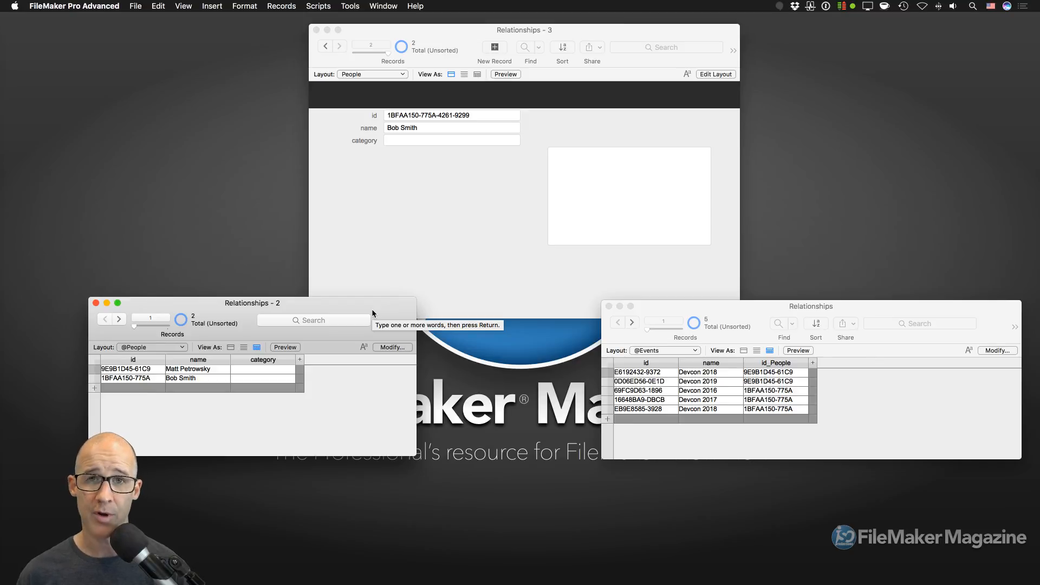
{"action": "key", "text": "super+shift+l"}
{"action": "left_click_drag", "start_coordinate": [692, 64], "coordinate": [761, 51]}
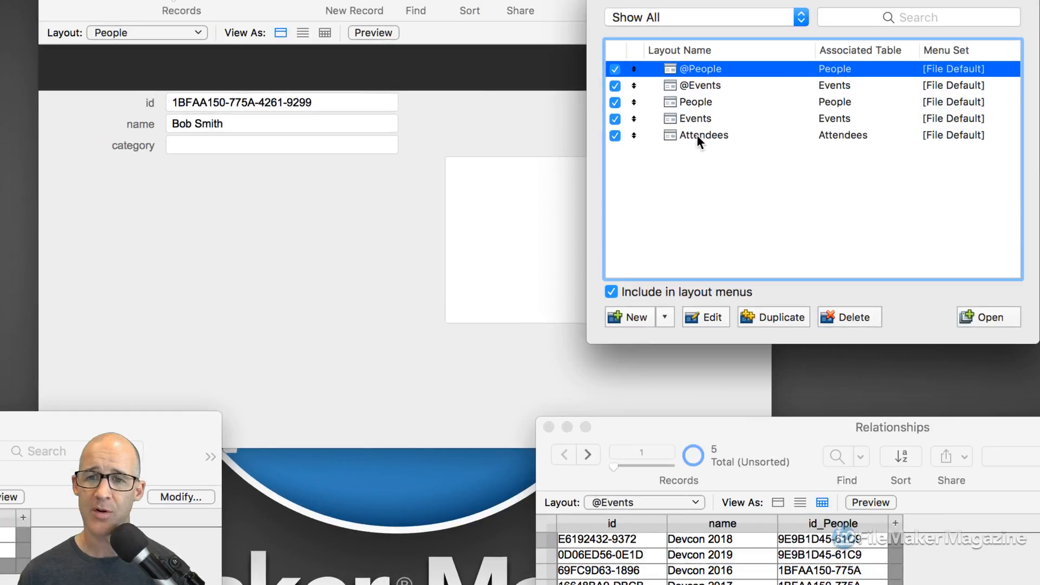
{"action": "left_click", "coordinate": [697, 136]}
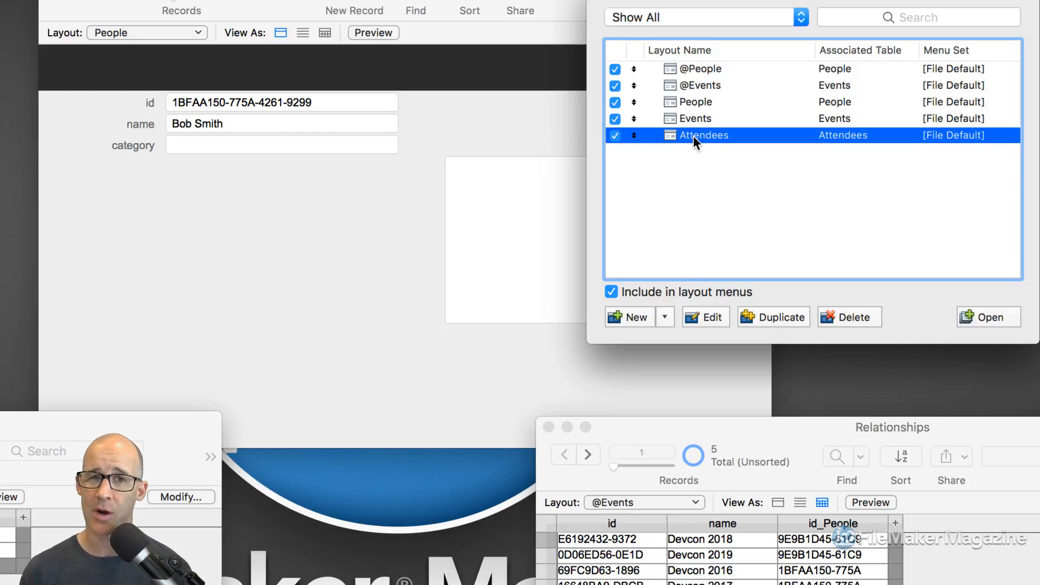
{"action": "double_click", "coordinate": [693, 135]}
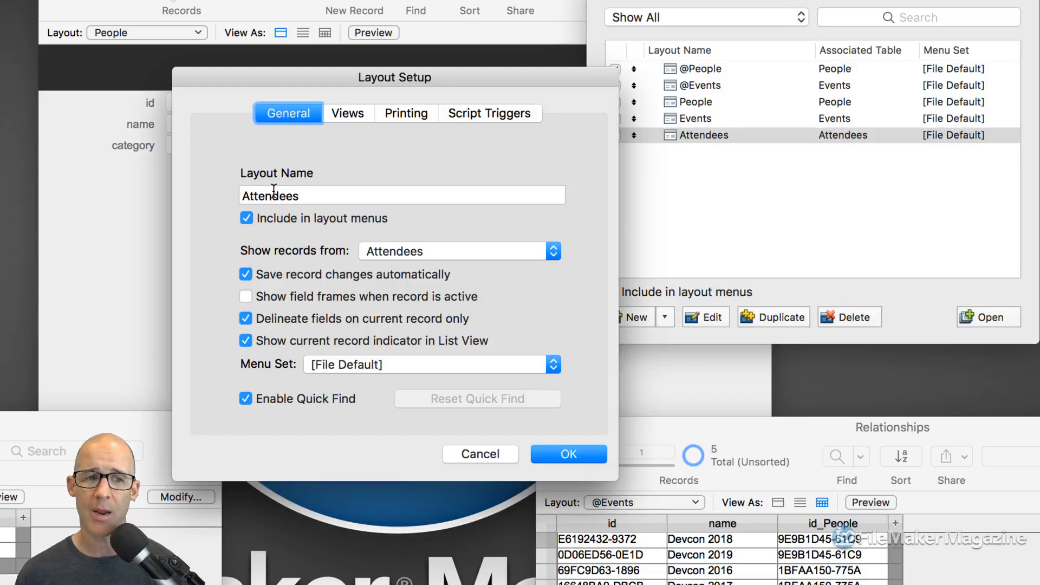
{"action": "left_click", "coordinate": [245, 196]}
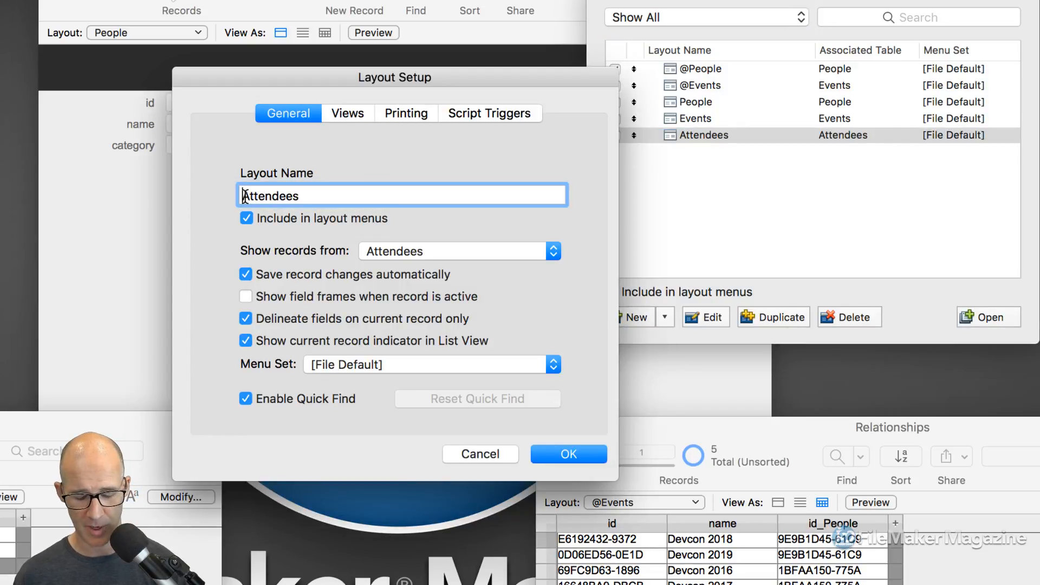
{"action": "type", "text": "@"}
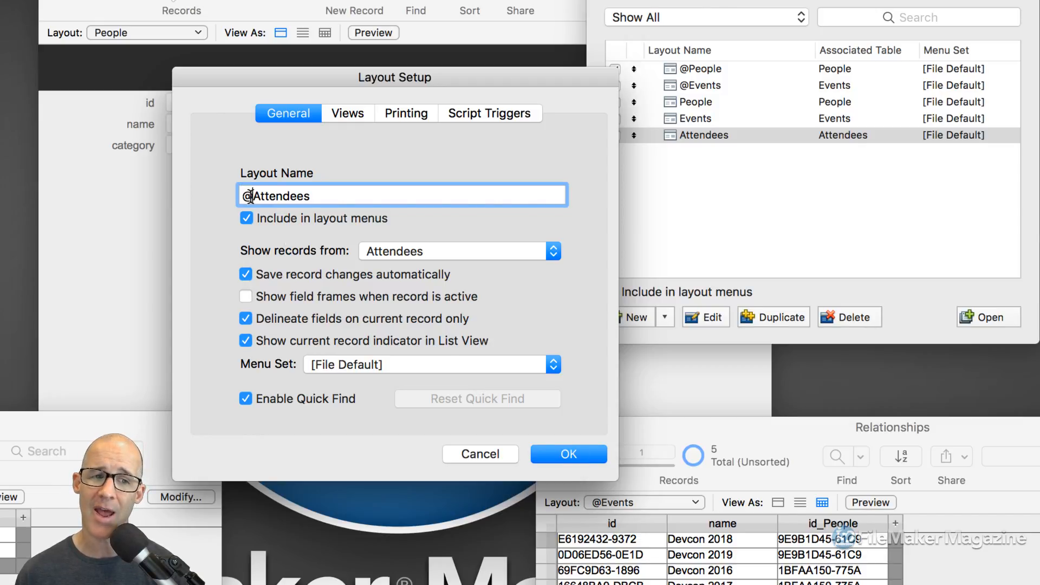
{"action": "left_click_drag", "start_coordinate": [250, 196], "coordinate": [241, 196]}
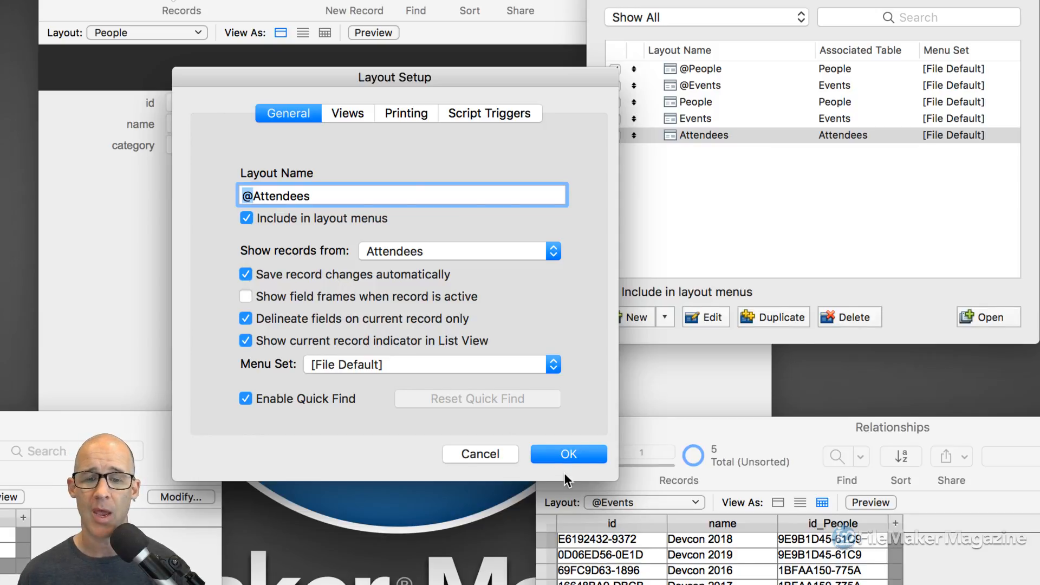
{"action": "left_click", "coordinate": [567, 455]}
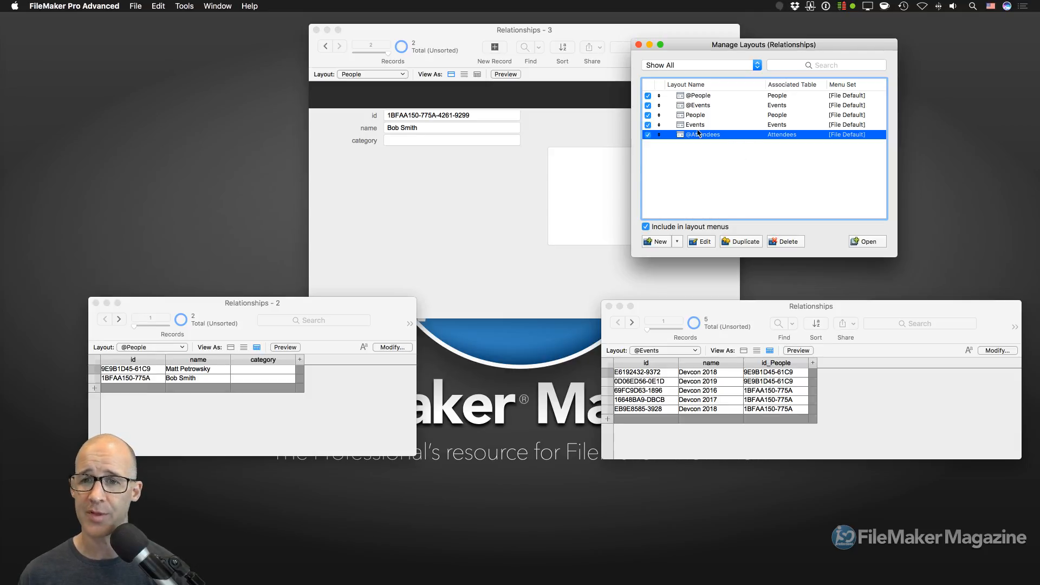
{"action": "left_click_drag", "start_coordinate": [695, 135], "coordinate": [704, 110]}
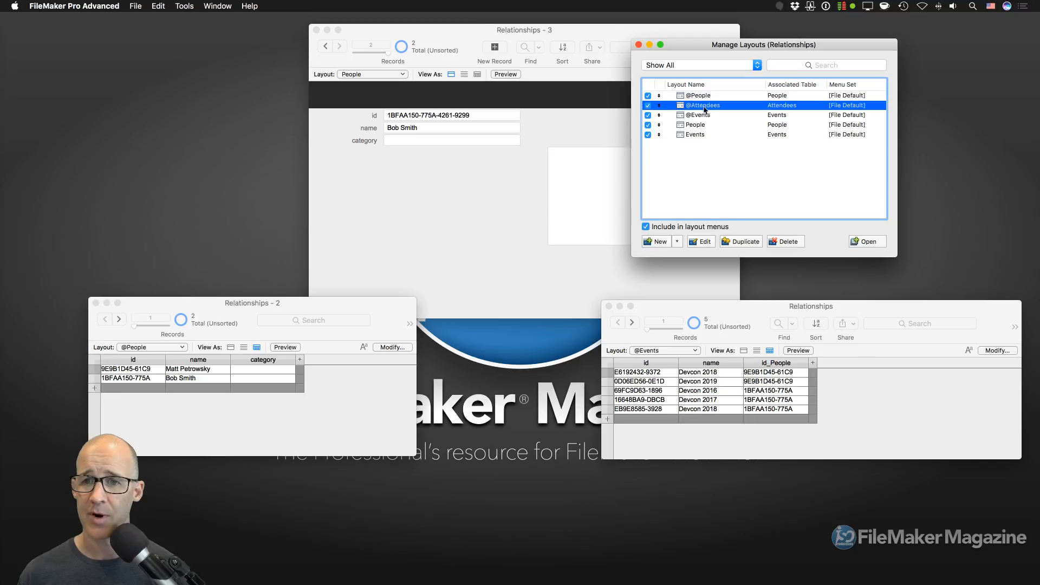
{"action": "left_click", "coordinate": [862, 243]}
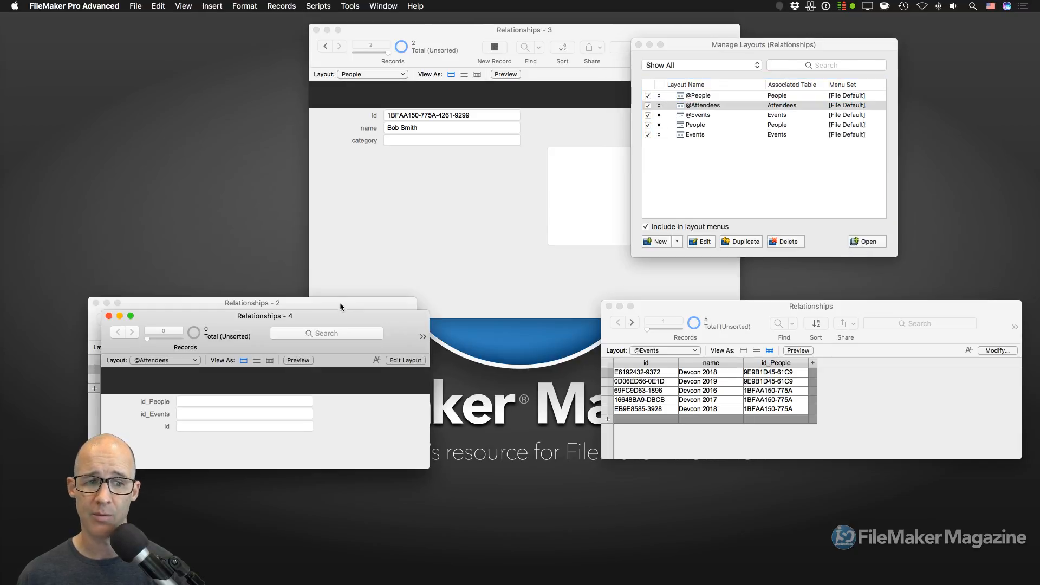
{"action": "left_click_drag", "start_coordinate": [330, 317], "coordinate": [626, 310]}
{"action": "left_click", "coordinate": [566, 352]}
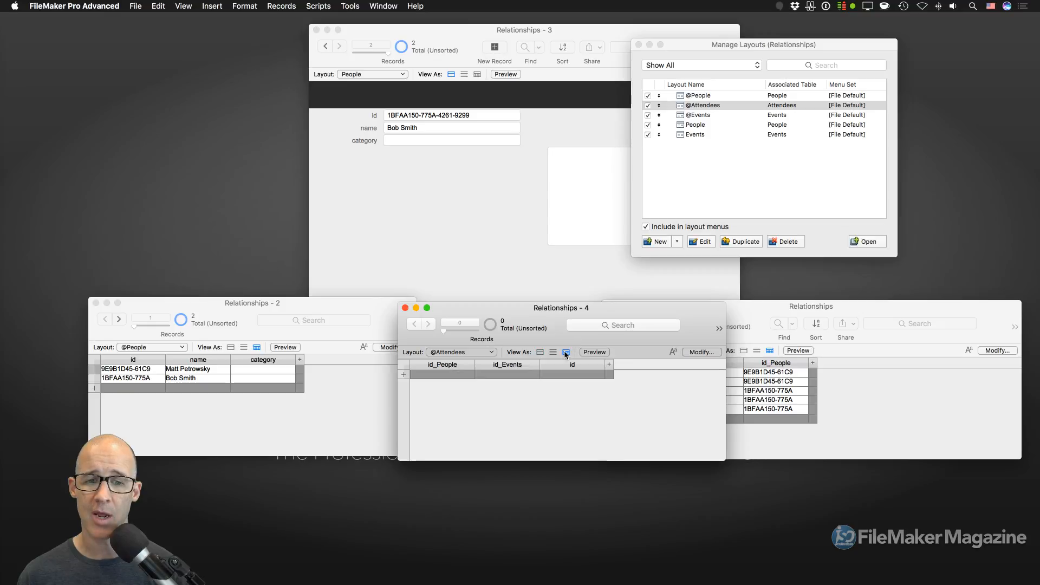
{"action": "left_click_drag", "start_coordinate": [352, 304], "coordinate": [293, 307]}
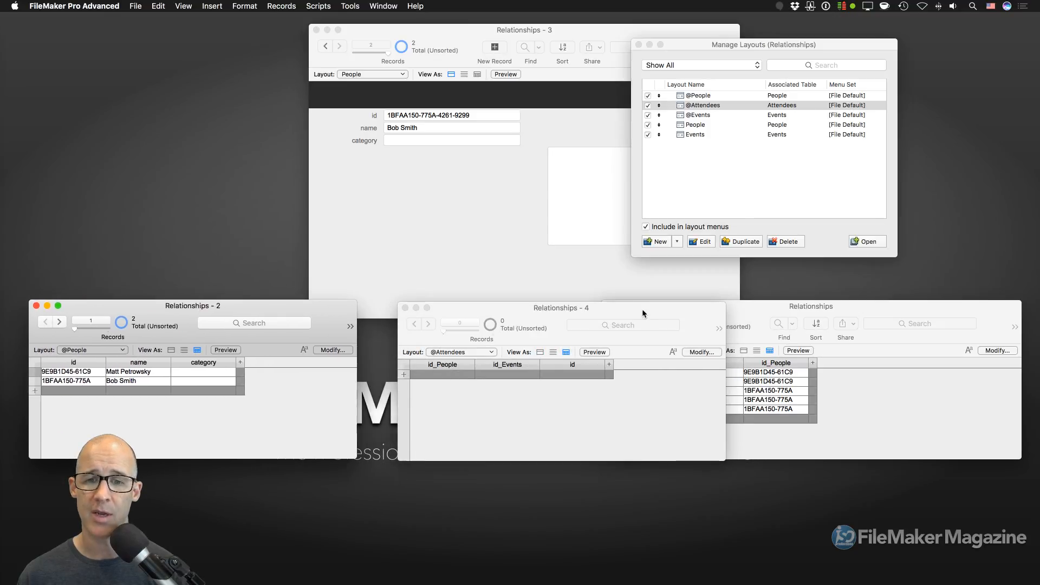
{"action": "left_click_drag", "start_coordinate": [640, 307], "coordinate": [608, 303]}
{"action": "left_click_drag", "start_coordinate": [791, 311], "coordinate": [880, 308]}
{"action": "left_click", "coordinate": [639, 45]}
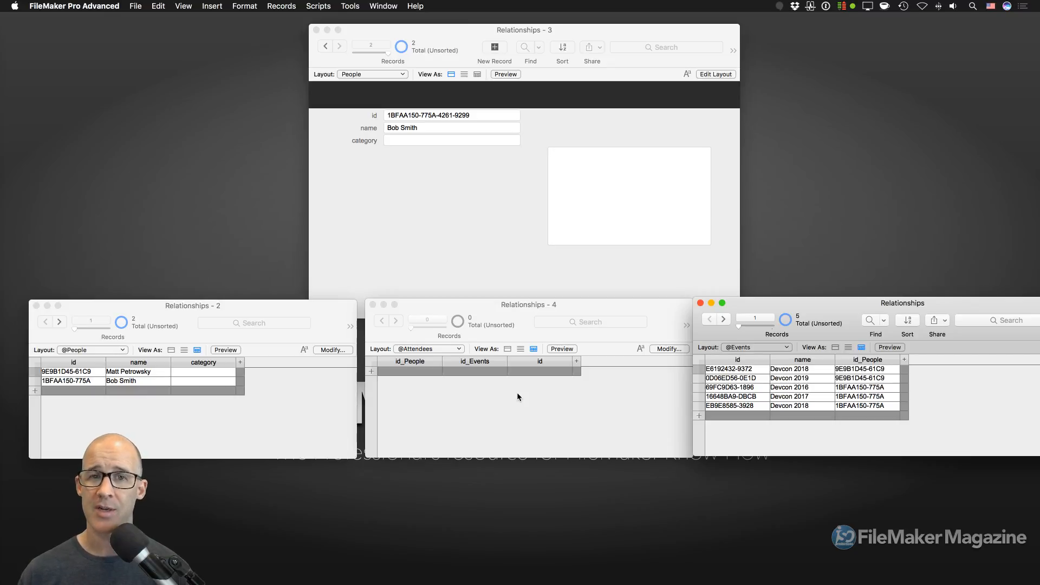
{"action": "left_click", "coordinate": [485, 392]}
{"action": "left_click_drag", "start_coordinate": [646, 301], "coordinate": [638, 300]}
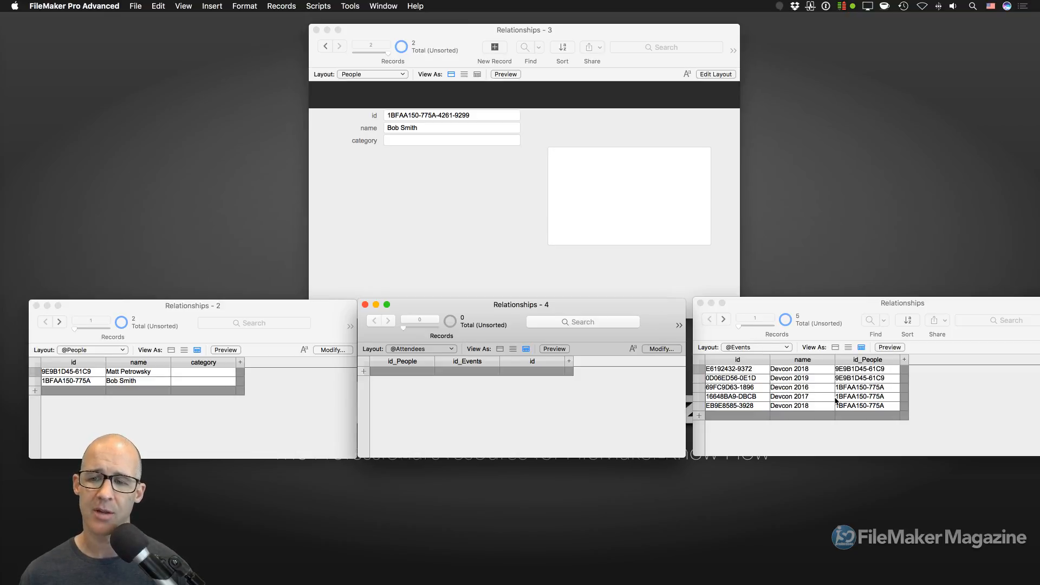
Examine the id_People values stored in the Devcon 2016 and Devcon 2019 records of the Events table
{"action": "left_click", "coordinate": [855, 391]}
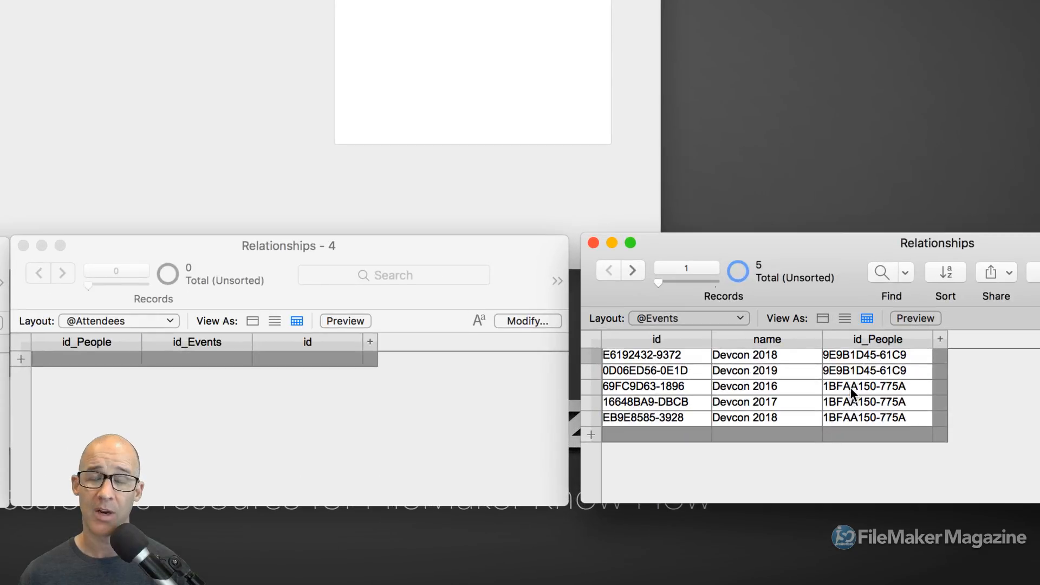
{"action": "left_click", "coordinate": [850, 386]}
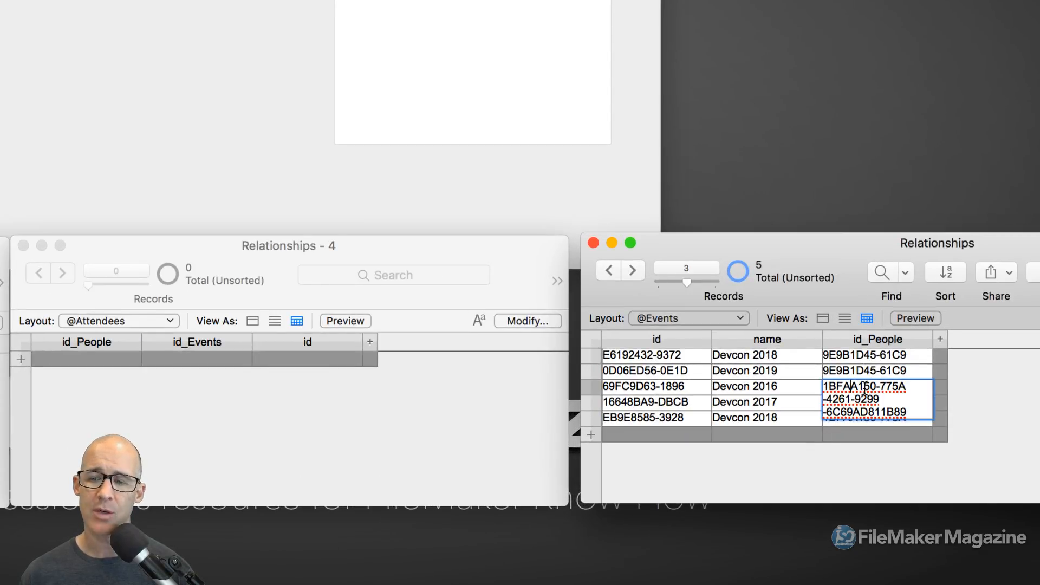
{"action": "left_click_drag", "start_coordinate": [851, 387], "coordinate": [823, 388]}
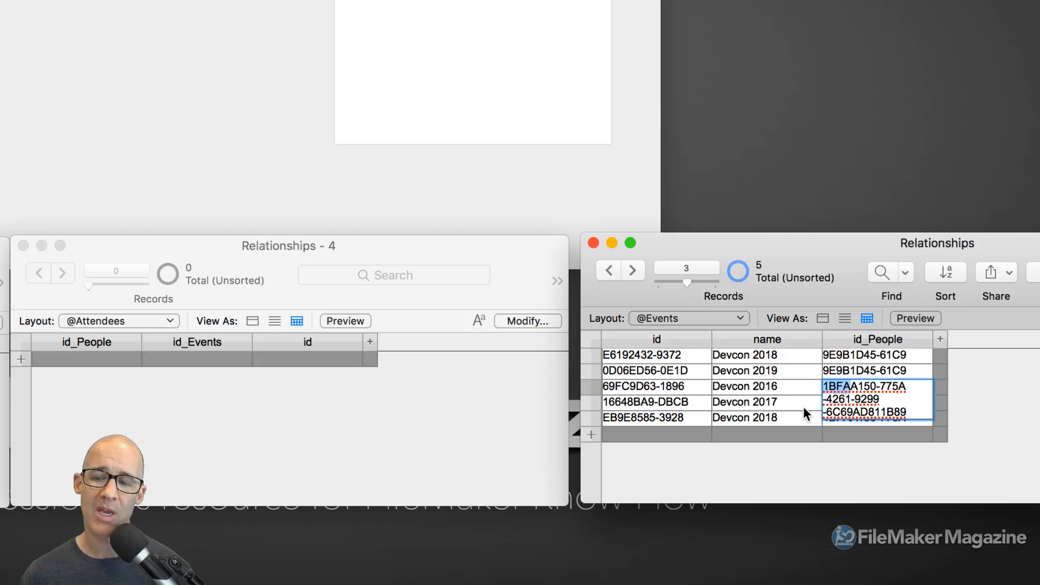
{"action": "left_click", "coordinate": [843, 372]}
{"action": "left_click_drag", "start_coordinate": [849, 372], "coordinate": [822, 372]}
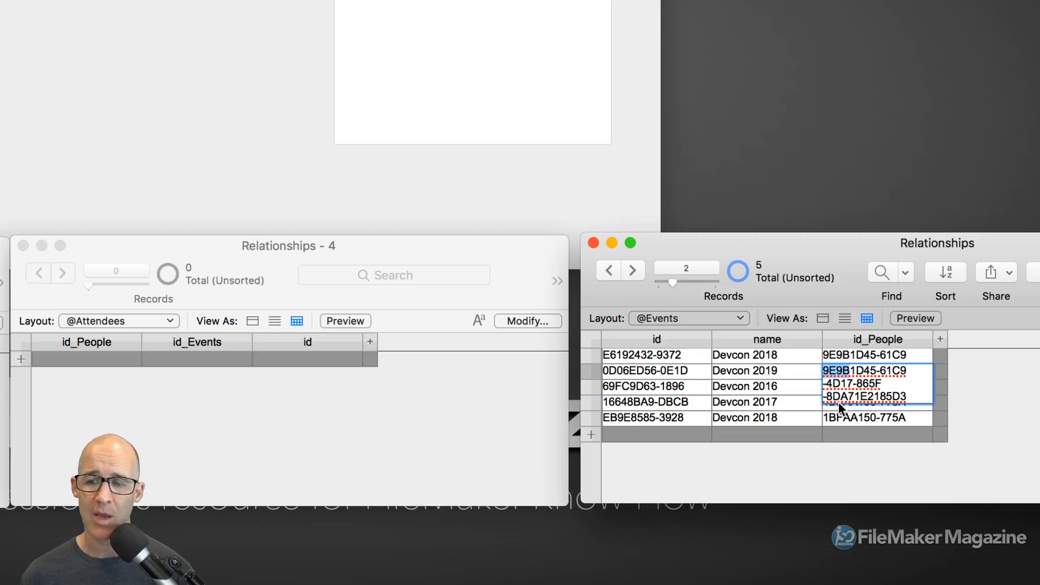
Create four new records in the Attendees table and check their id values
{"action": "left_click", "coordinate": [332, 415]}
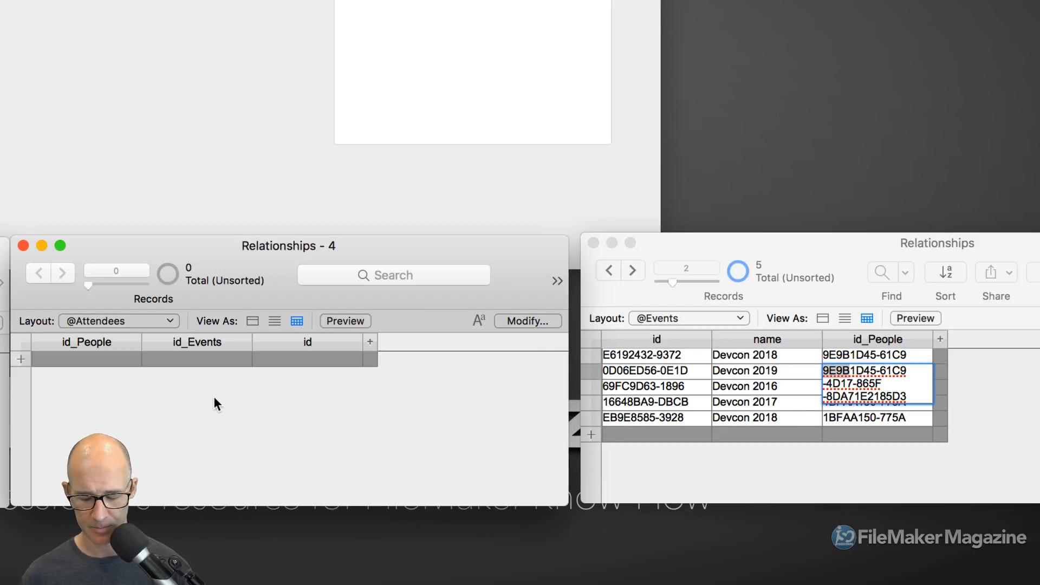
{"action": "key", "text": "super+n"}
{"action": "key", "text": "super+n"}
{"action": "key", "text": "super+n"}
{"action": "key", "text": "super+n"}
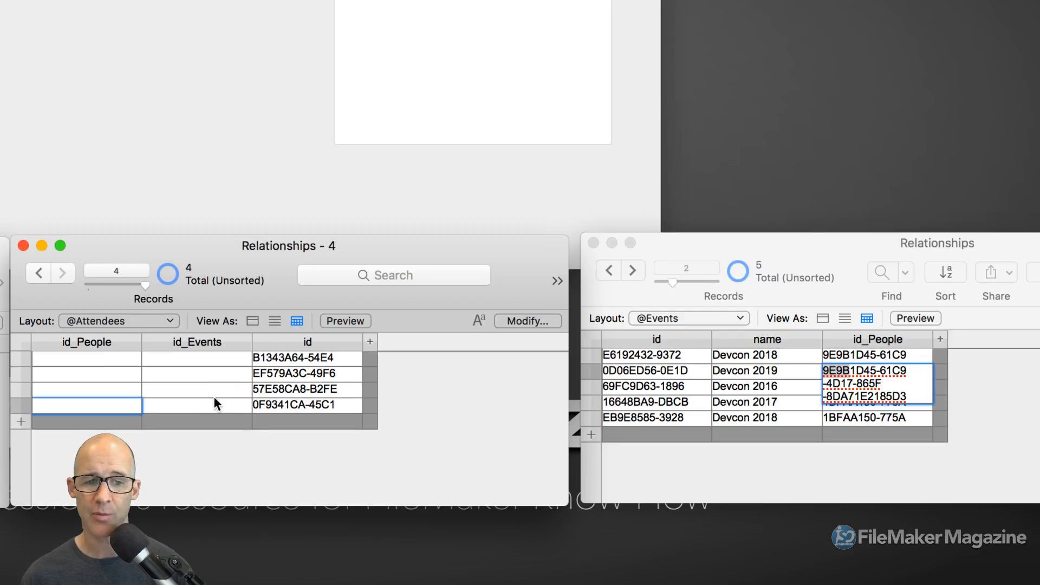
{"action": "left_click", "coordinate": [293, 361]}
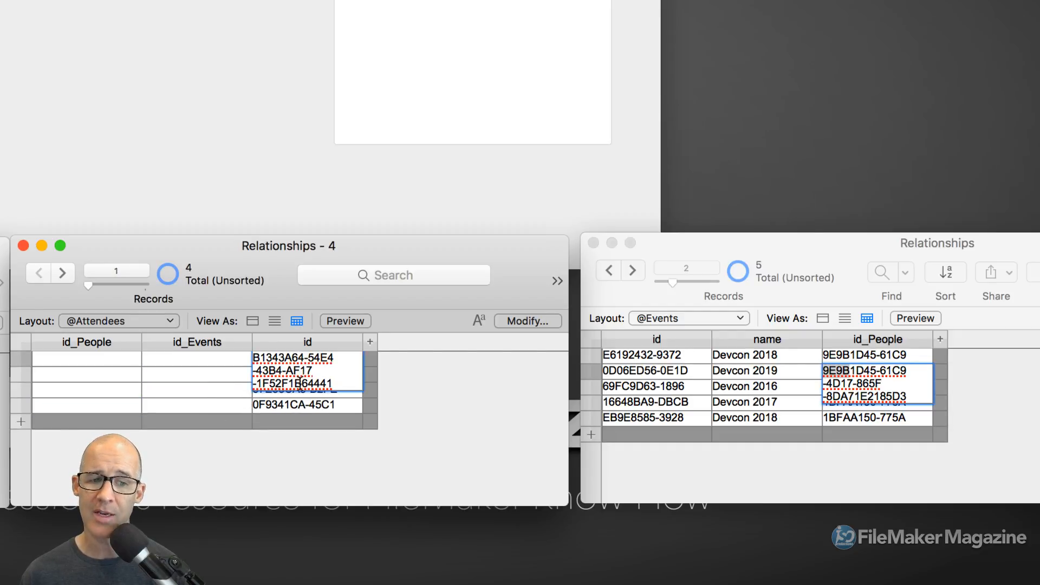
{"action": "left_click", "coordinate": [300, 394]}
{"action": "left_click", "coordinate": [436, 388]}
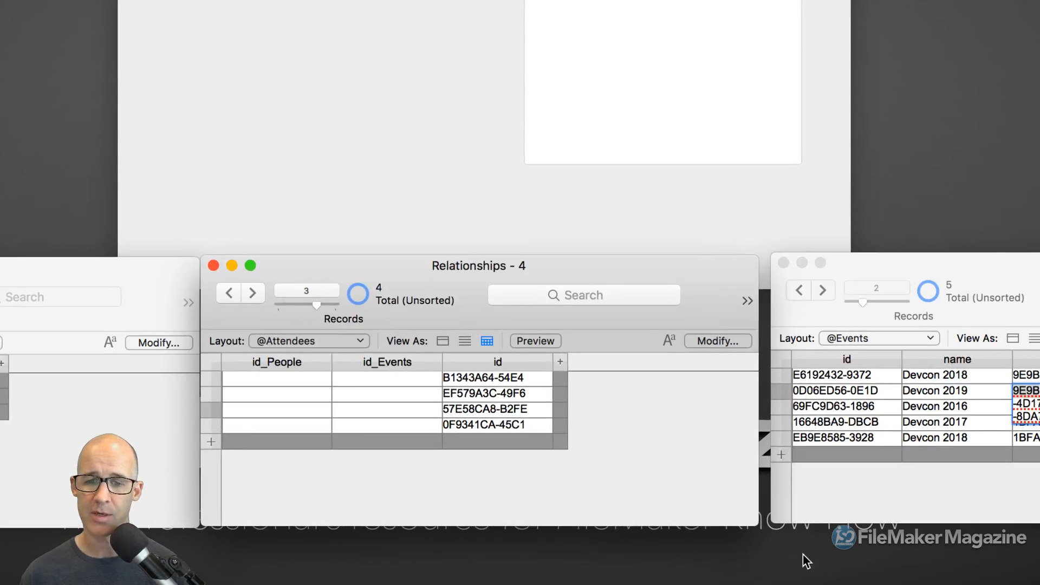
Compare the two Devcon 2018 records in the Events table and examine the id of the first one
{"action": "left_click", "coordinate": [943, 444]}
{"action": "left_click", "coordinate": [949, 374]}
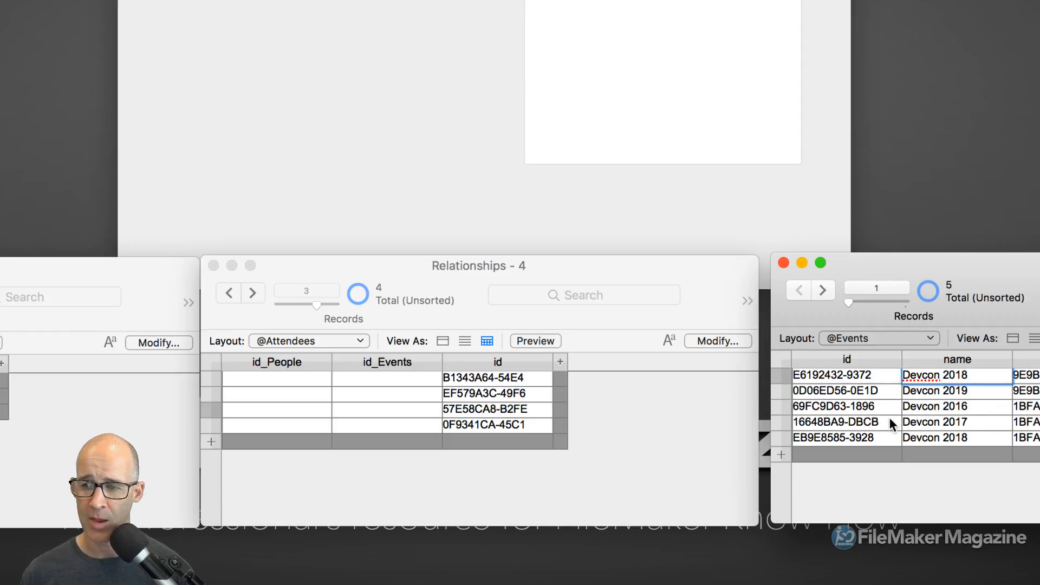
{"action": "scroll", "coordinate": [921, 427], "scroll_direction": "right", "scroll_amount": 2}
{"action": "scroll", "coordinate": [932, 427], "scroll_direction": "left", "scroll_amount": 2}
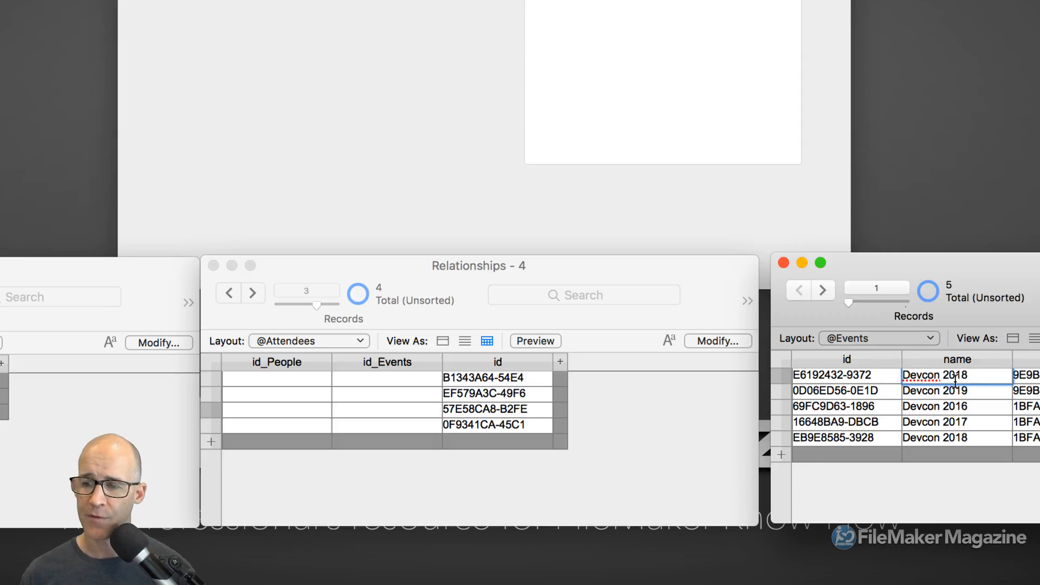
{"action": "left_click", "coordinate": [957, 439]}
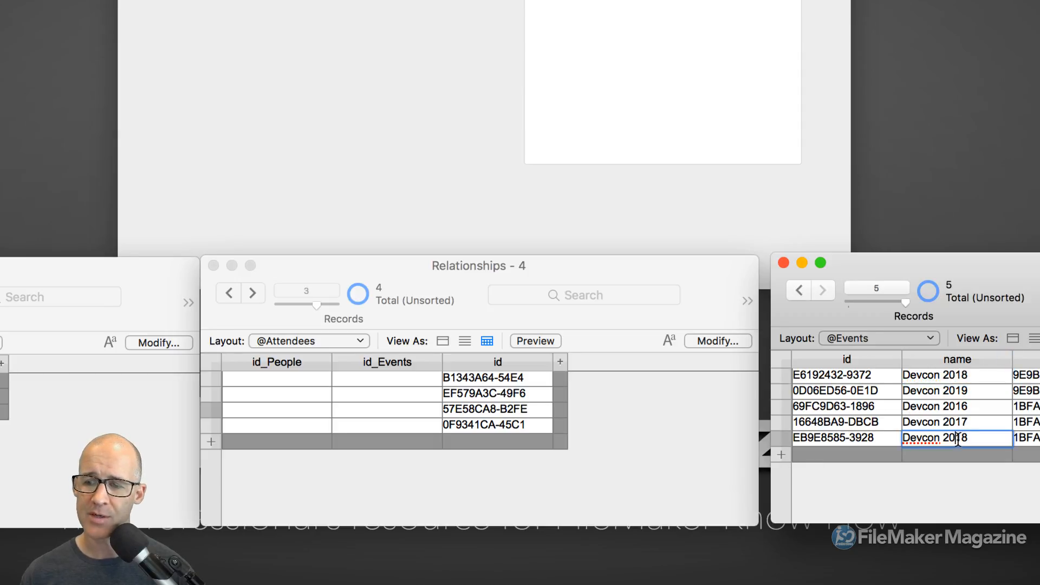
{"action": "left_click", "coordinate": [957, 380]}
{"action": "left_click", "coordinate": [957, 436]}
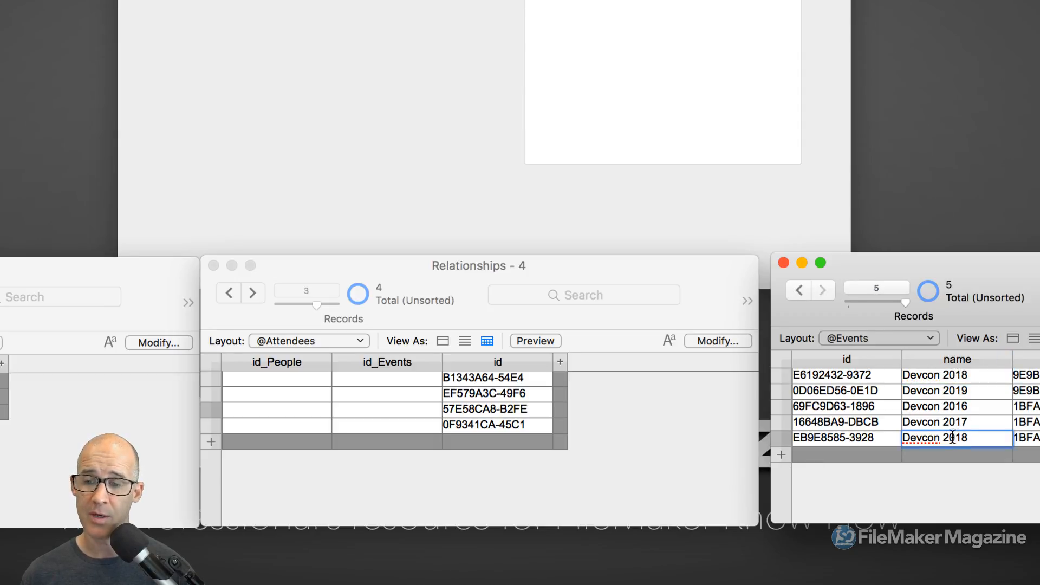
{"action": "left_click", "coordinate": [874, 377]}
{"action": "double_click", "coordinate": [875, 378]}
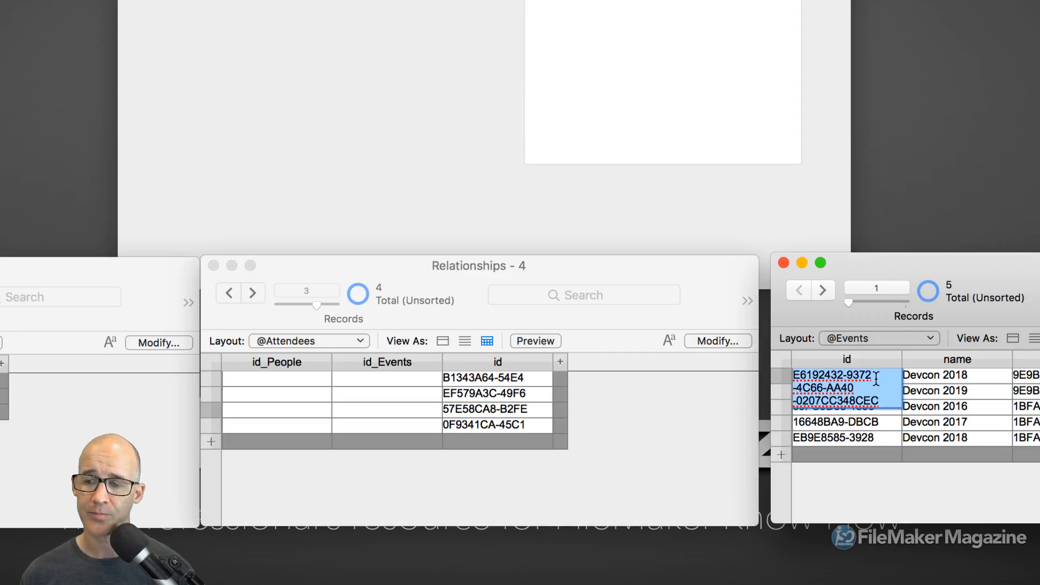
{"action": "double_click", "coordinate": [944, 381]}
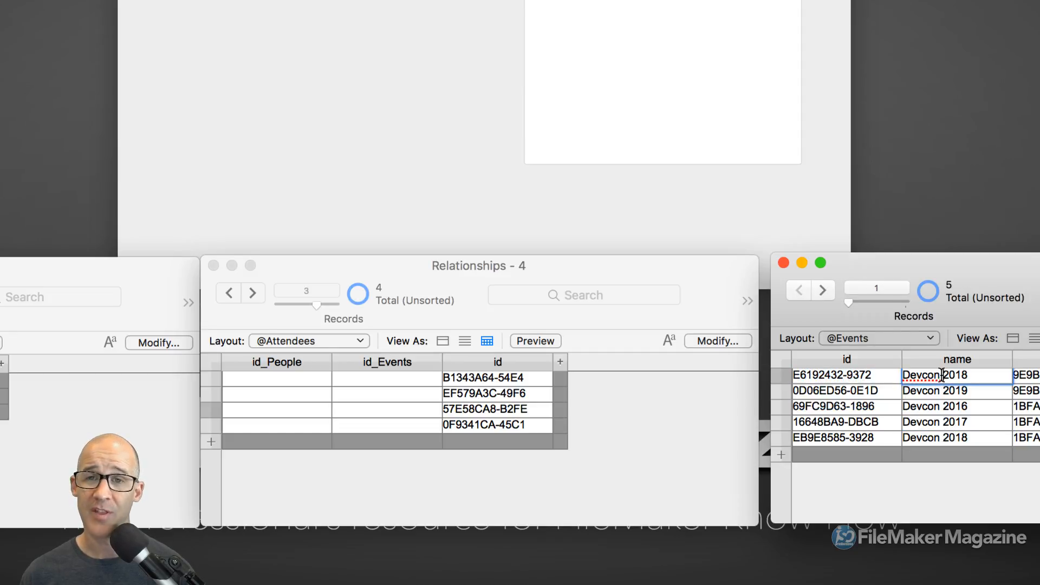
Copy the id of the first Devcon 2018 event into id_Events of the first Attendees record
{"action": "double_click", "coordinate": [956, 437]}
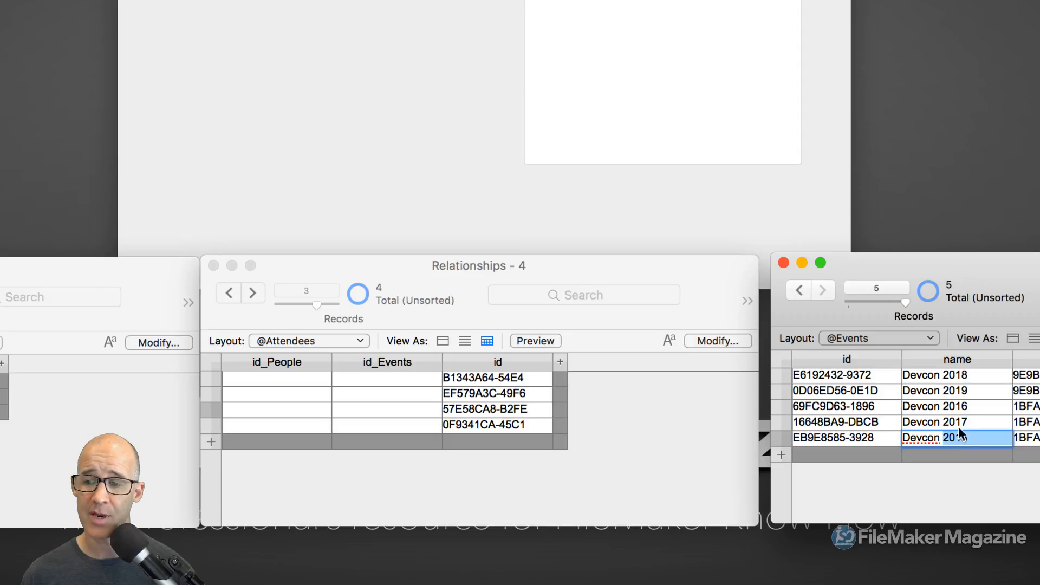
{"action": "left_click", "coordinate": [864, 380]}
{"action": "double_click", "coordinate": [864, 380]}
{"action": "key", "text": "super+c"}
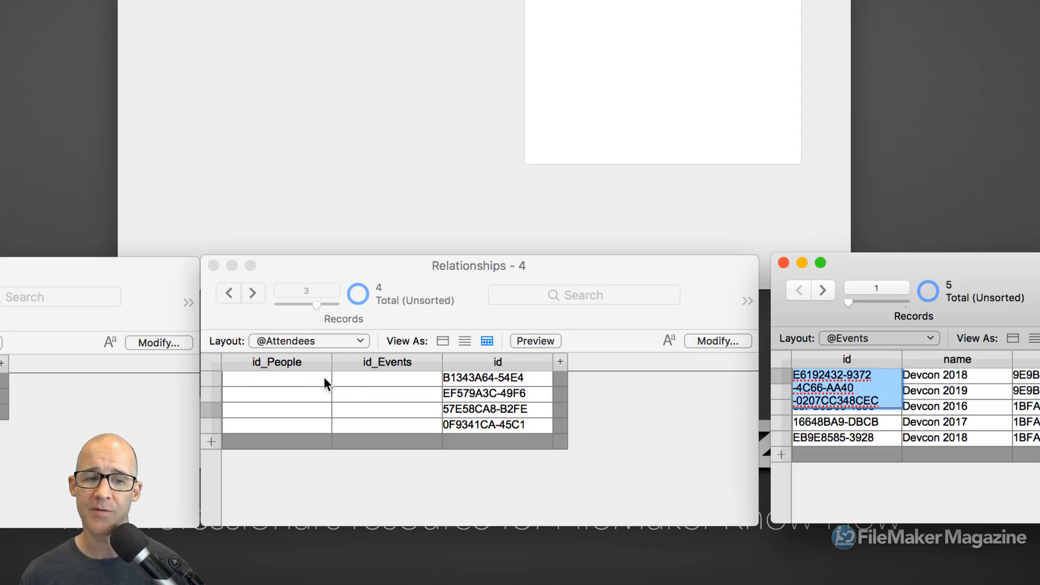
{"action": "left_click", "coordinate": [363, 375]}
{"action": "left_click", "coordinate": [363, 376]}
{"action": "key", "text": "super+v"}
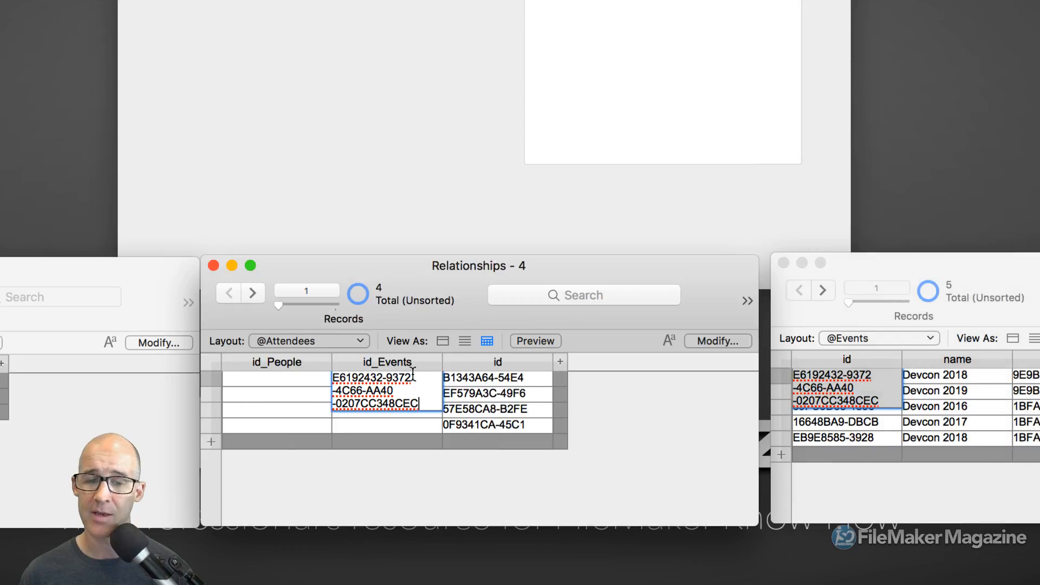
{"action": "left_click", "coordinate": [609, 380]}
Copy the Devcon 2019 event's id into id_Events of the second Attendees record
{"action": "left_click", "coordinate": [947, 400]}
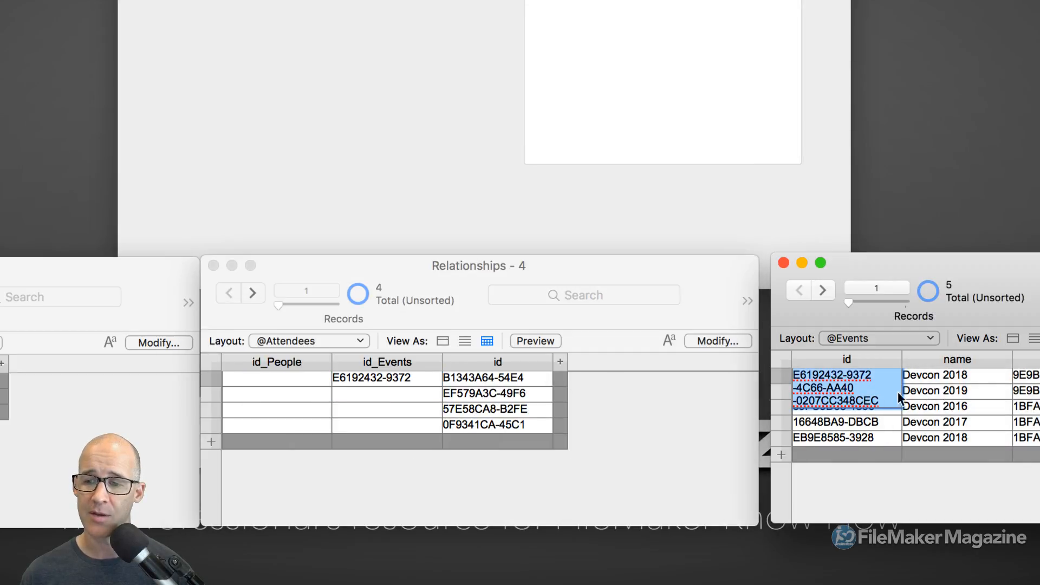
{"action": "left_click", "coordinate": [928, 391]}
{"action": "left_click", "coordinate": [892, 397]}
{"action": "key", "text": "super+c"}
{"action": "left_click", "coordinate": [405, 389]}
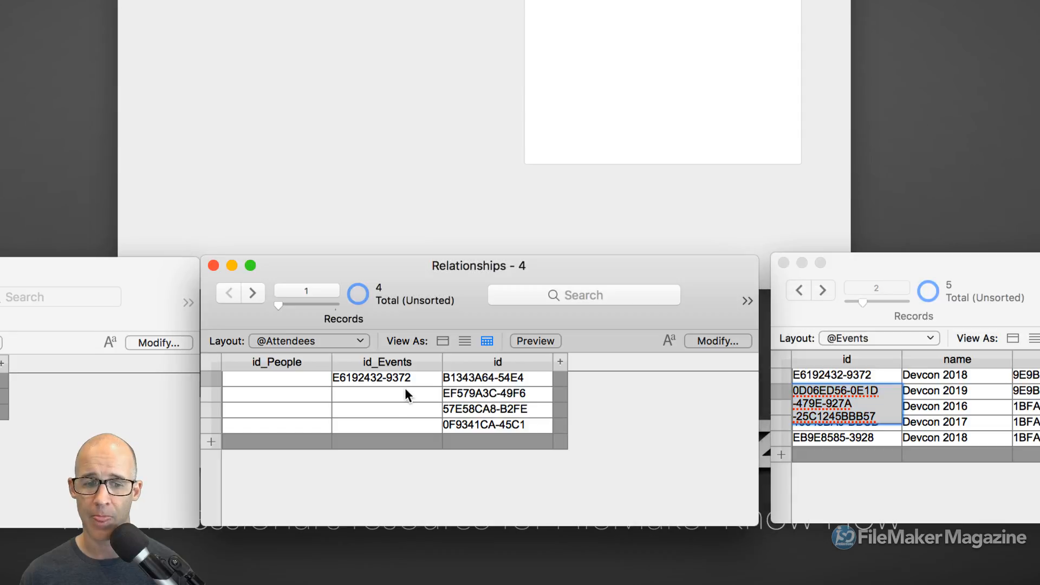
{"action": "left_click", "coordinate": [408, 390]}
{"action": "key", "text": "super+v"}
Copy the Devcon 2016 event's id into id_Events of the third Attendees record
{"action": "left_click", "coordinate": [920, 416]}
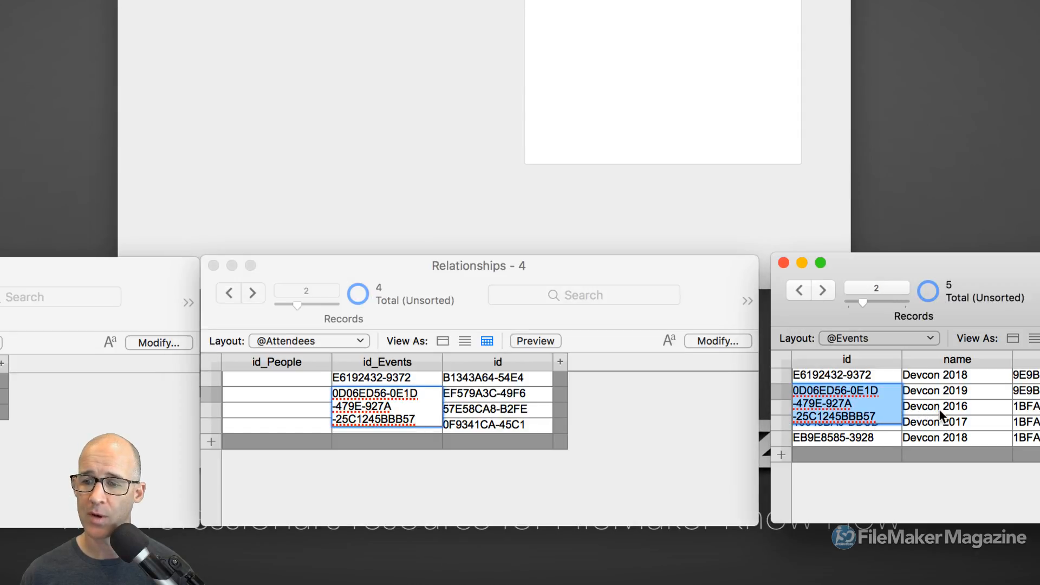
{"action": "left_click", "coordinate": [941, 410]}
{"action": "left_click", "coordinate": [857, 415]}
{"action": "key", "text": "super+c"}
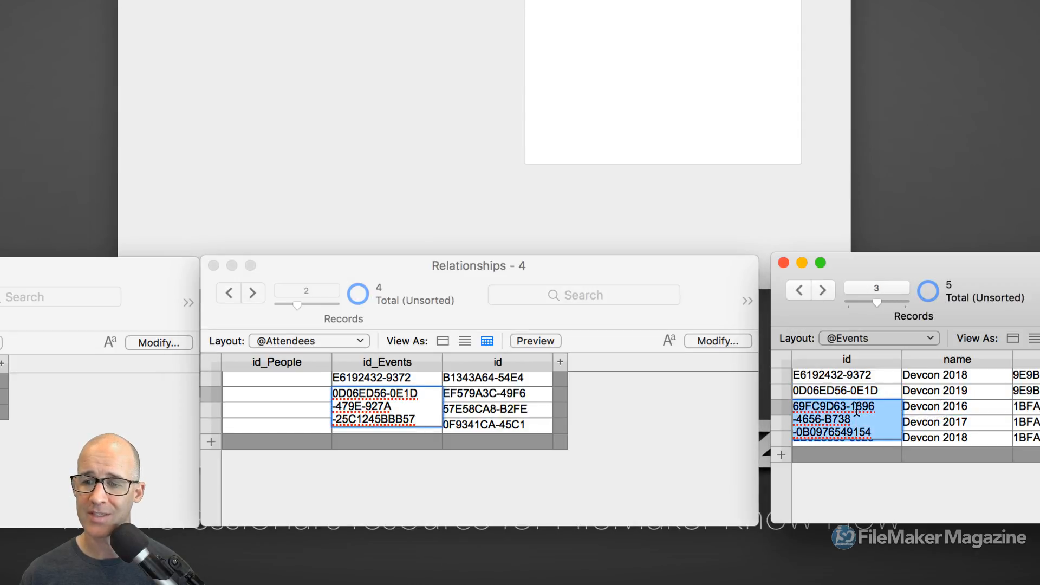
{"action": "left_click", "coordinate": [395, 443]}
{"action": "left_click", "coordinate": [491, 416]}
{"action": "left_click", "coordinate": [415, 411]}
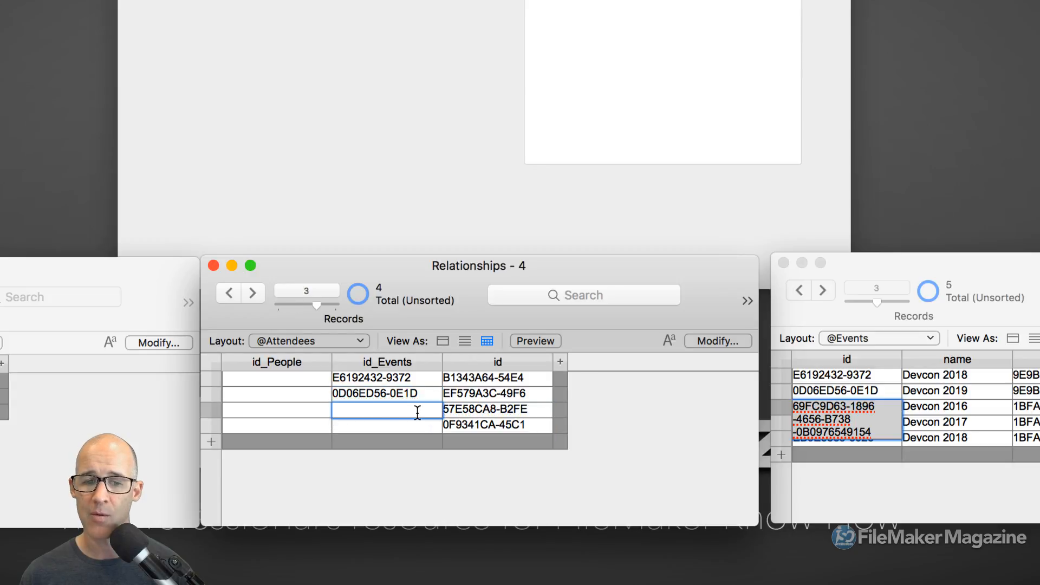
{"action": "key", "text": "super+v"}
Copy the Devcon 2017 event's id into id_Events of the fourth Attendees record and commit it
{"action": "left_click", "coordinate": [934, 429]}
{"action": "left_click", "coordinate": [927, 423]}
{"action": "left_click", "coordinate": [870, 424]}
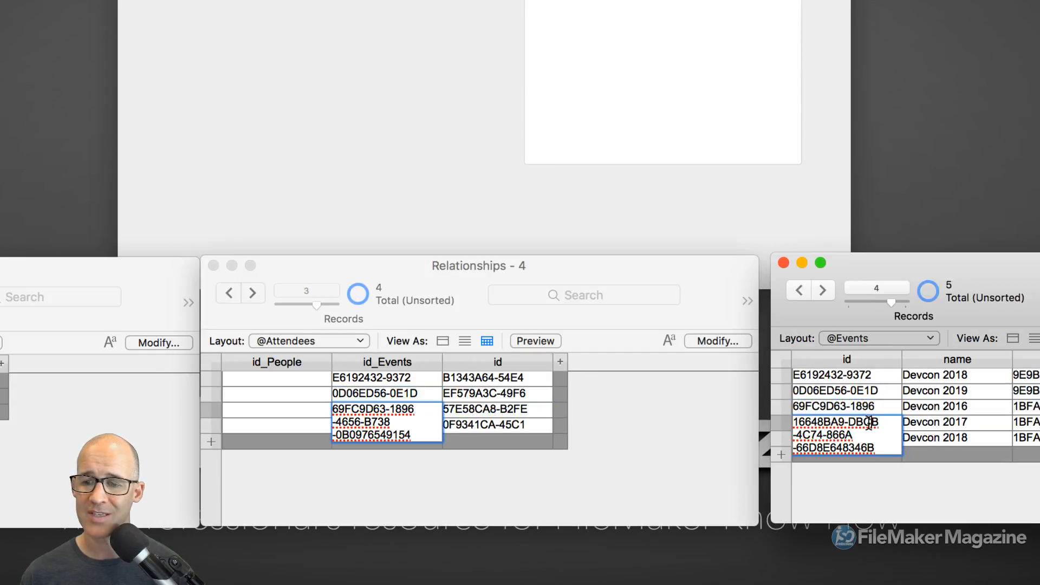
{"action": "key", "text": "super+a"}
{"action": "key", "text": "super+c"}
{"action": "left_click", "coordinate": [411, 470]}
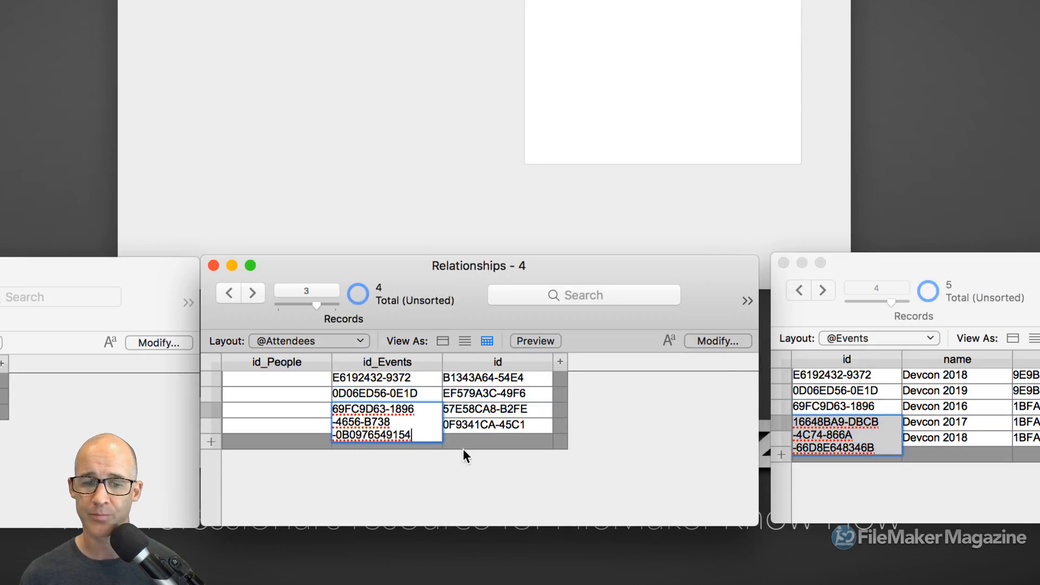
{"action": "left_click", "coordinate": [463, 425]}
{"action": "left_click", "coordinate": [417, 428]}
{"action": "key", "text": "super+v"}
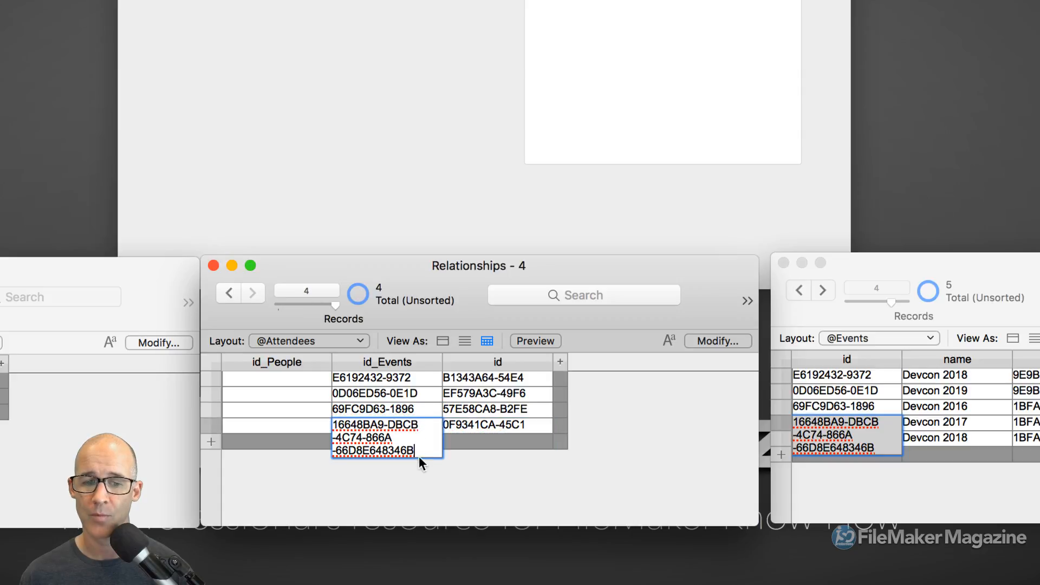
{"action": "left_click", "coordinate": [476, 475]}
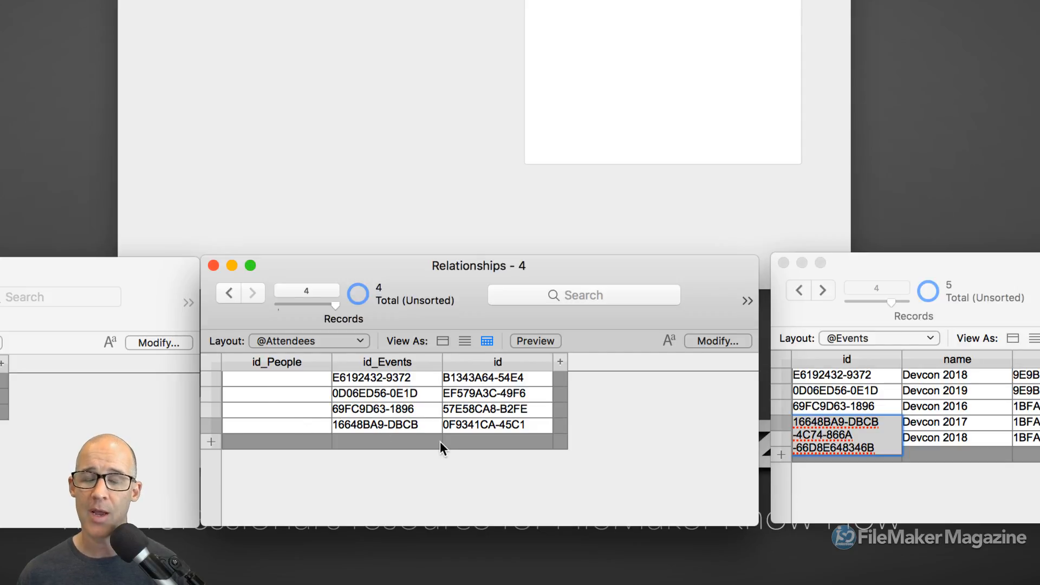
Examine the name and id of the second Devcon 2018 record in the Events table
{"action": "left_click", "coordinate": [955, 440]}
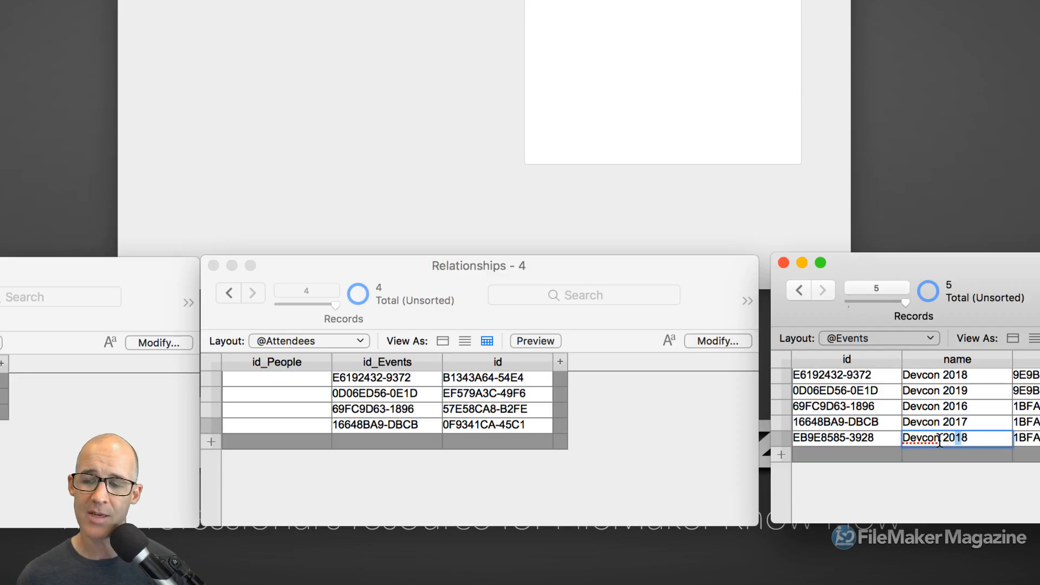
{"action": "left_click", "coordinate": [820, 440]}
{"action": "left_click_drag", "start_coordinate": [822, 440], "coordinate": [787, 433]}
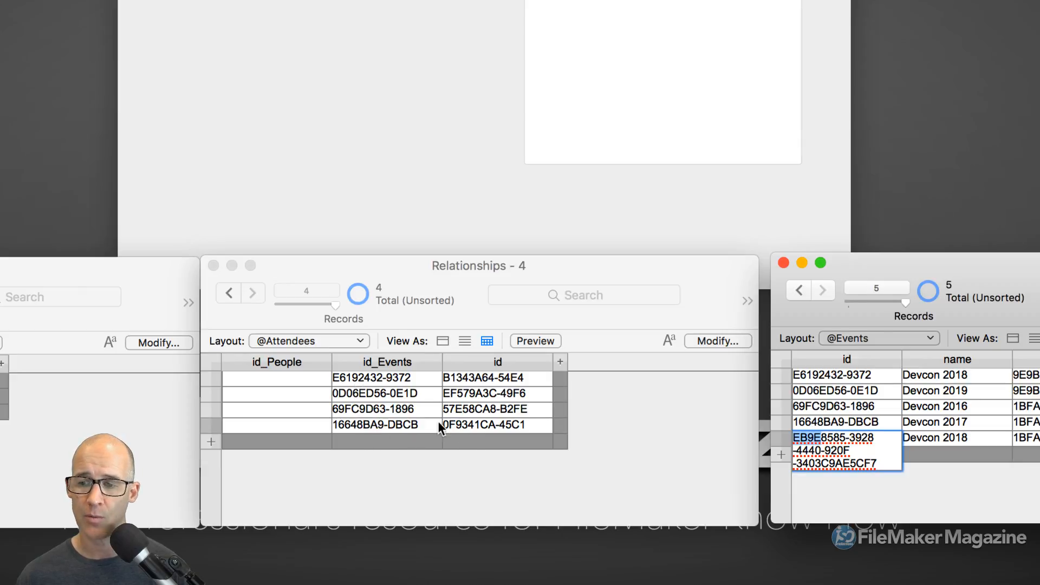
Widen the id_Events column in the Attendees table and check the second record's value
{"action": "left_click", "coordinate": [379, 377]}
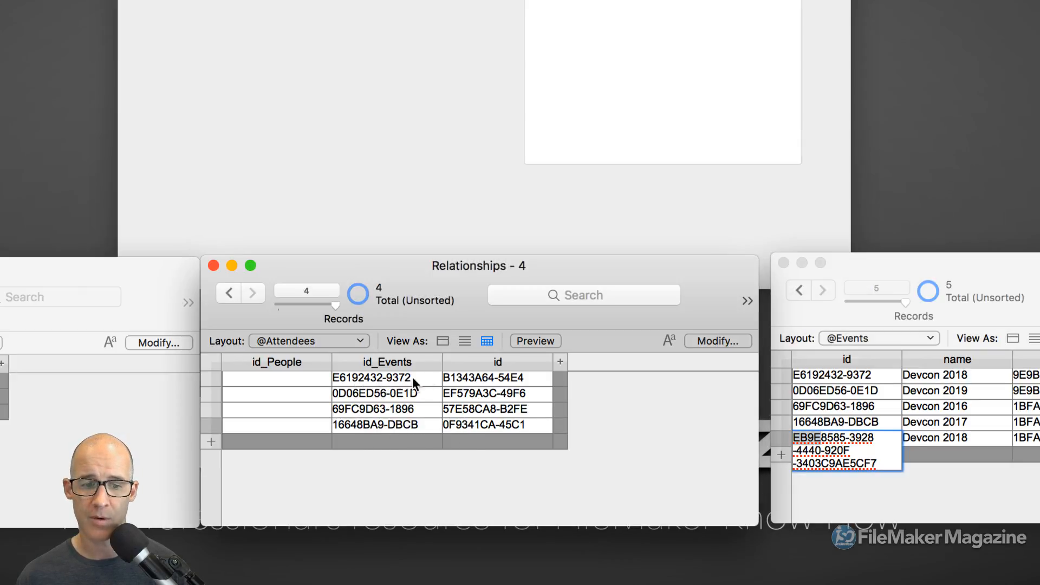
{"action": "left_click_drag", "start_coordinate": [439, 366], "coordinate": [494, 362]}
{"action": "left_click", "coordinate": [398, 392]}
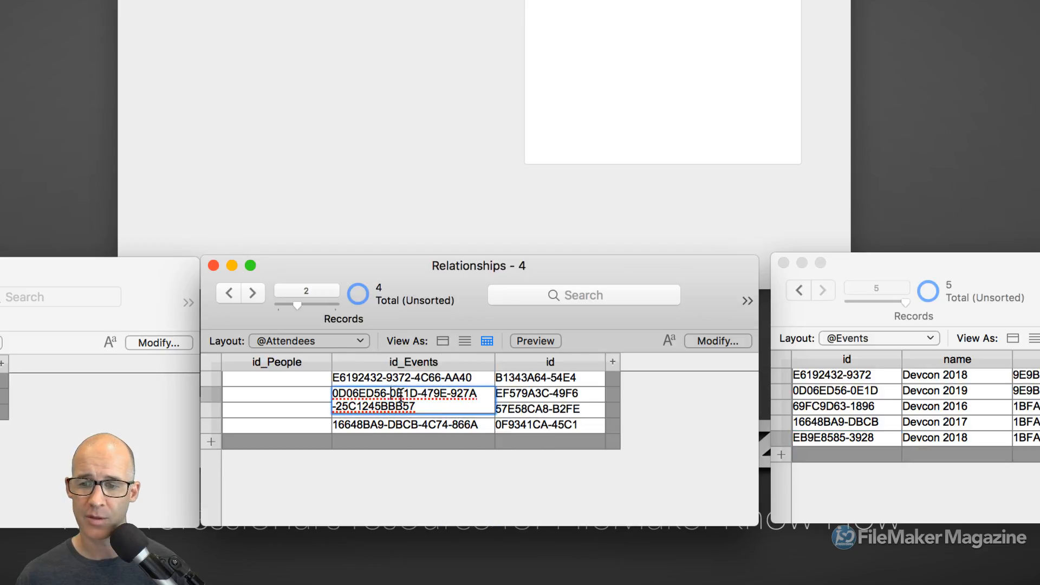
Compare the names and id values of the first and last Events records, both called Devcon 2018
{"action": "left_click", "coordinate": [823, 401]}
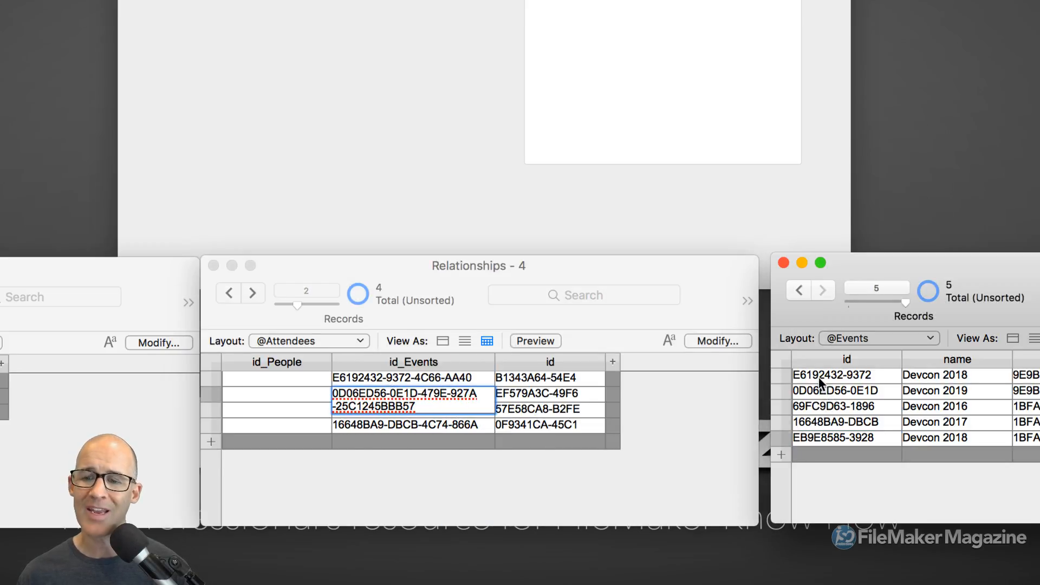
{"action": "left_click", "coordinate": [815, 375]}
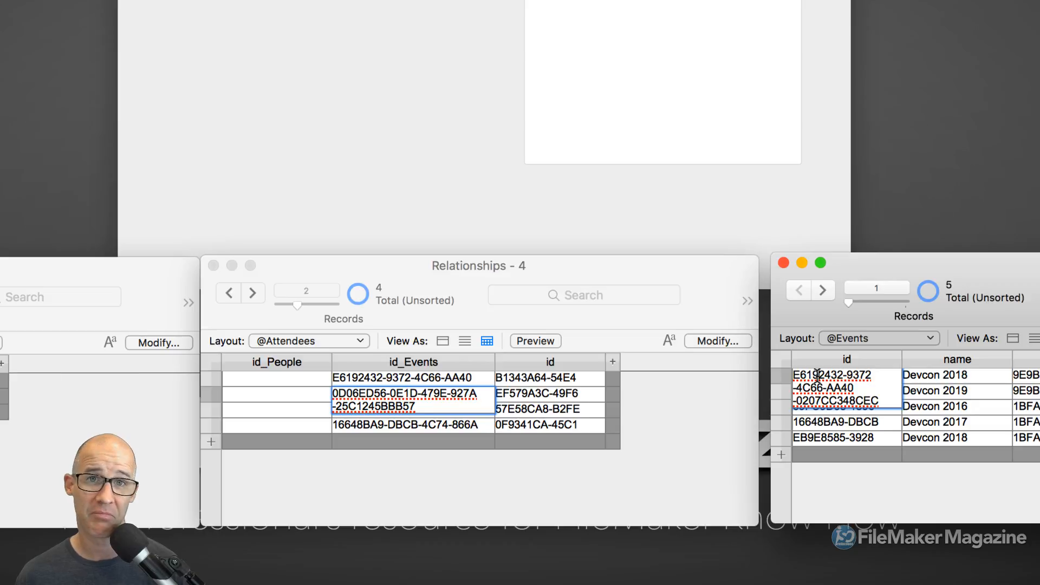
{"action": "left_click", "coordinate": [814, 436]}
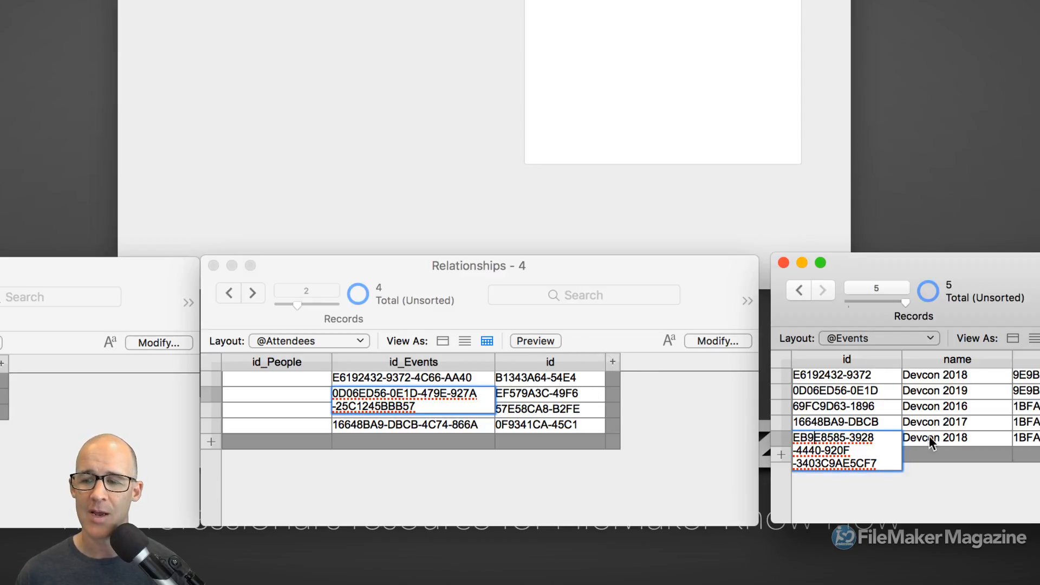
{"action": "left_click", "coordinate": [951, 439]}
{"action": "triple_click", "coordinate": [951, 437]}
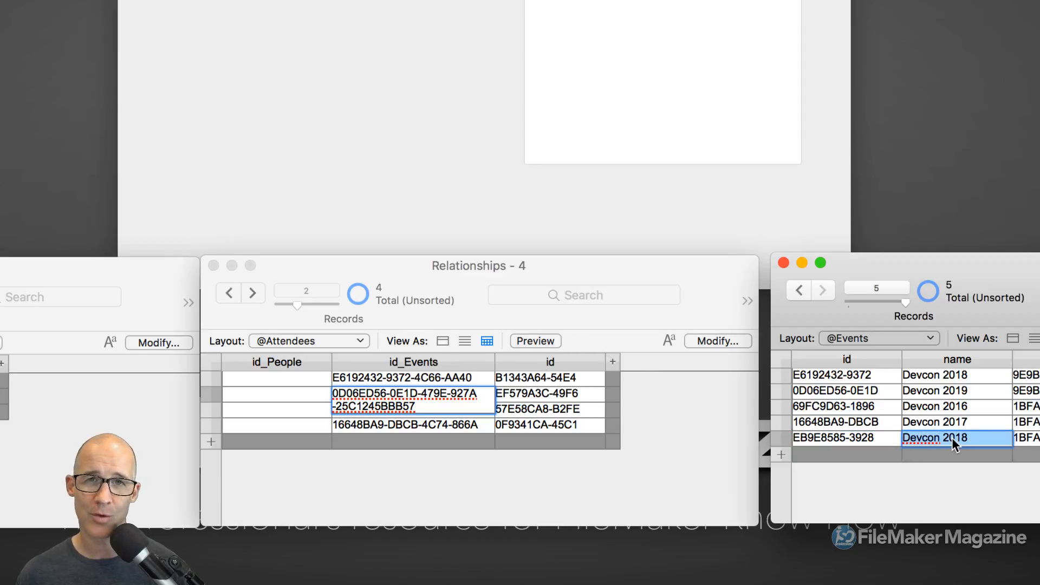
{"action": "double_click", "coordinate": [953, 376]}
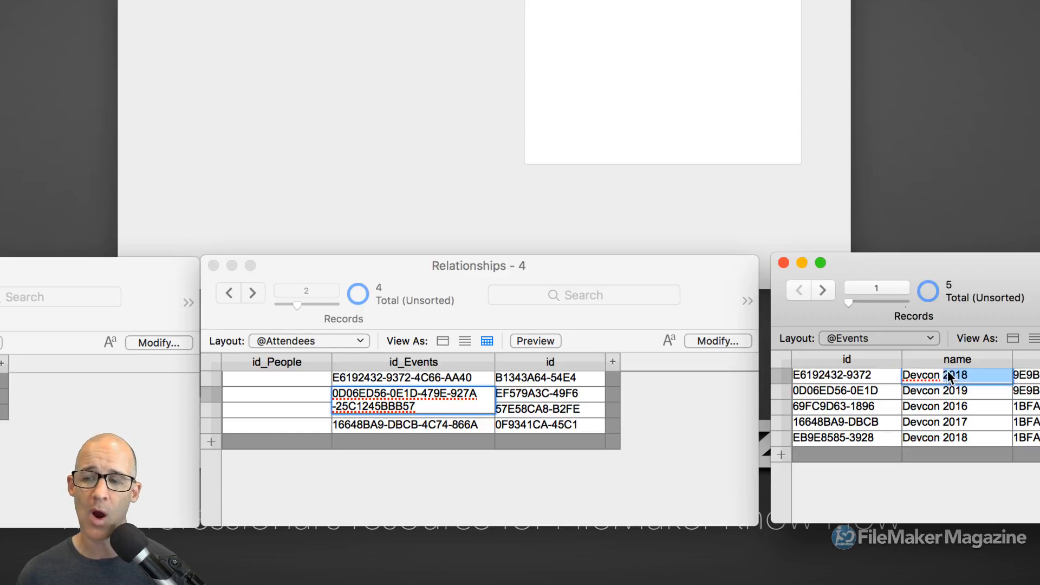
{"action": "left_click", "coordinate": [834, 376]}
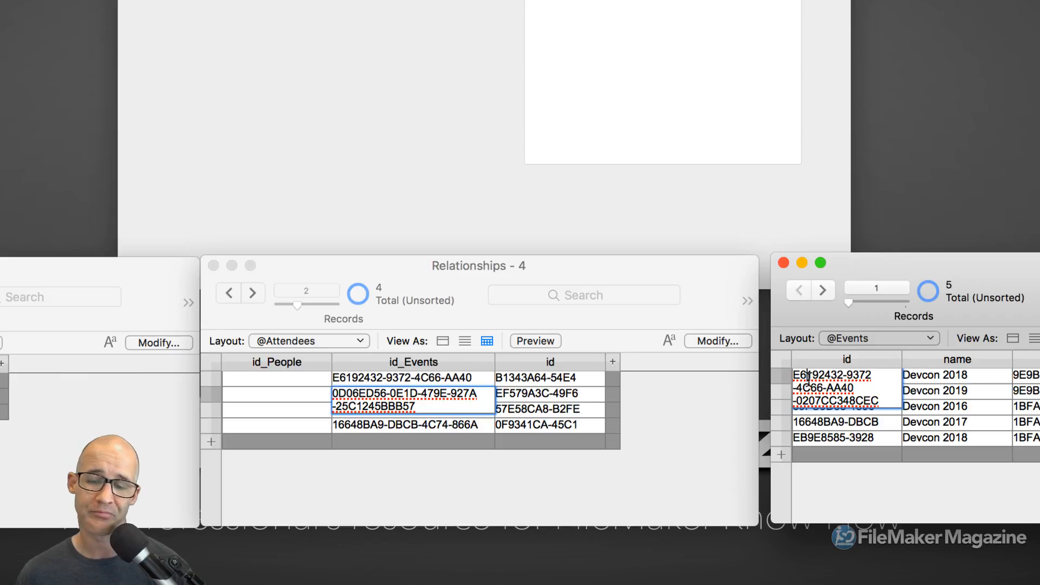
{"action": "left_click", "coordinate": [821, 437]}
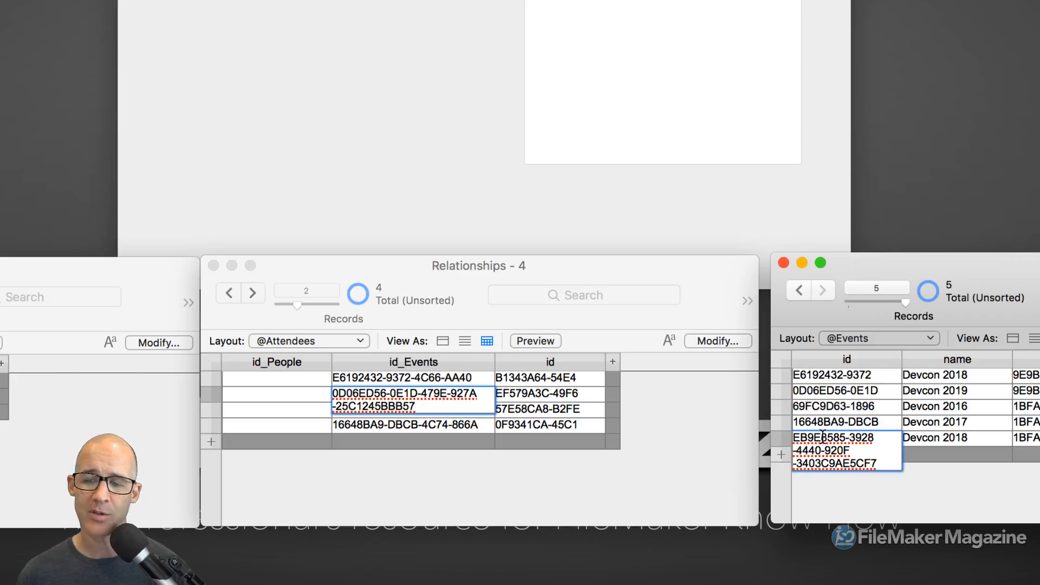
{"action": "left_click_drag", "start_coordinate": [821, 437], "coordinate": [791, 438]}
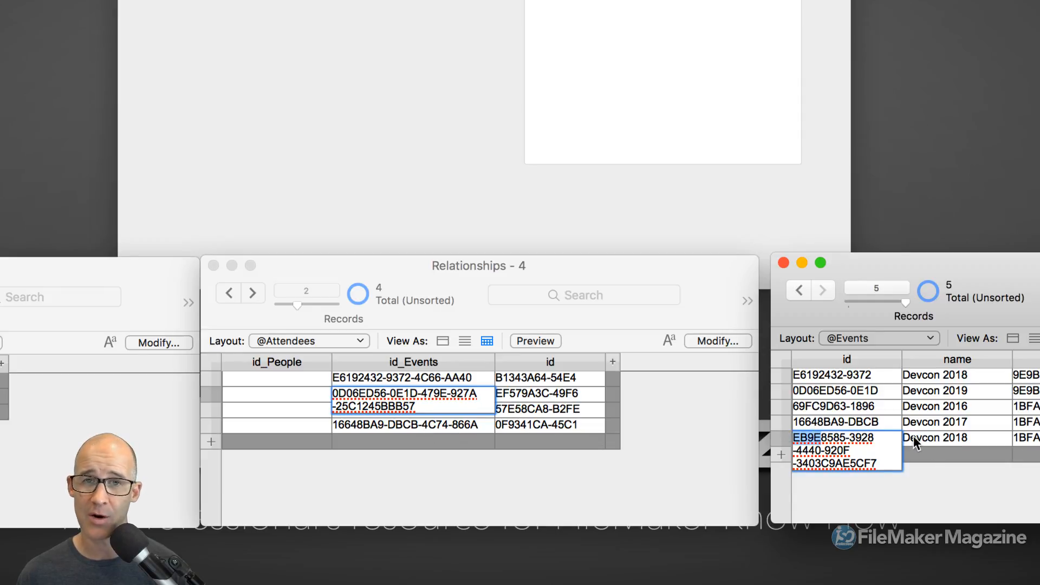
{"action": "left_click", "coordinate": [810, 377]}
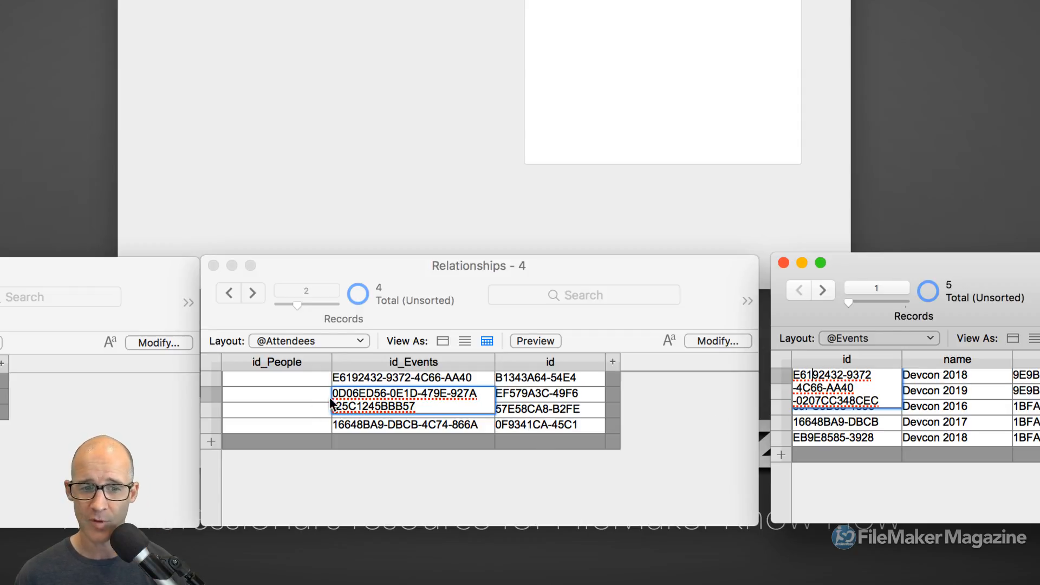
Duplicate the first Attendees record and compare the copy's id_Events value with the original's and the first Devcon 2018 event
{"action": "left_click", "coordinate": [366, 374]}
{"action": "left_click", "coordinate": [375, 376]}
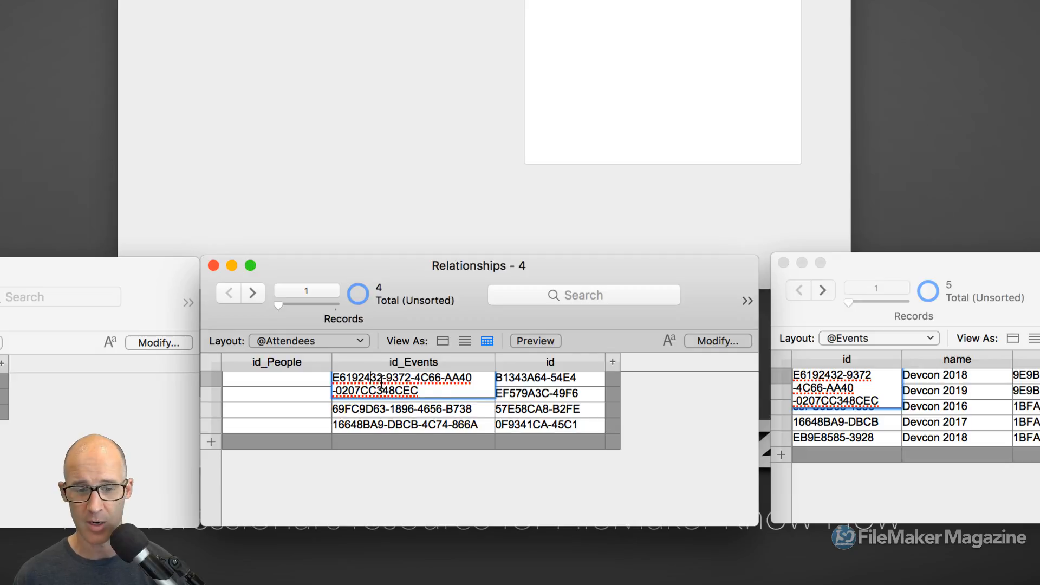
{"action": "key", "text": "super+d"}
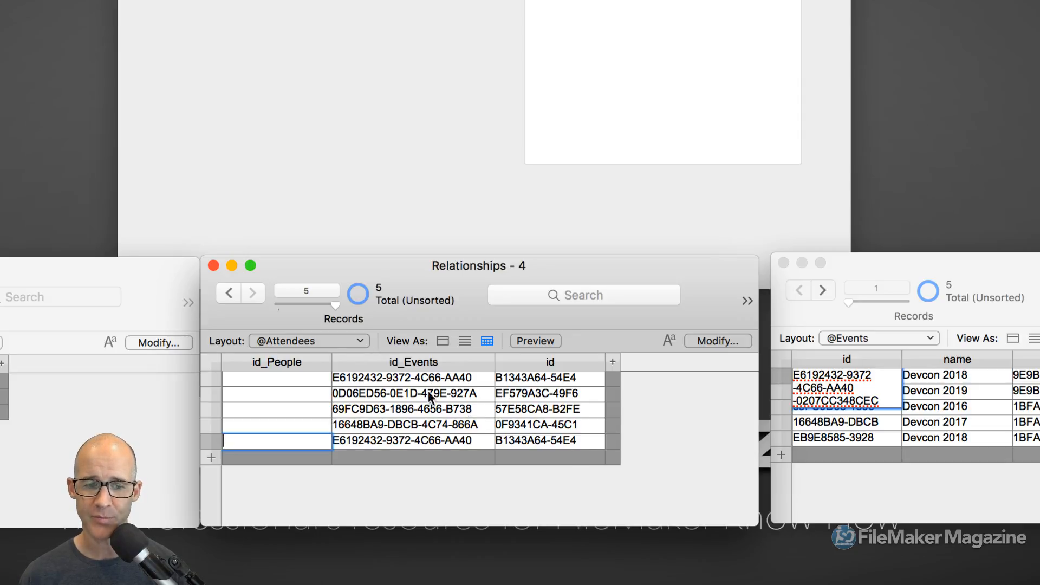
{"action": "left_click", "coordinate": [400, 377]}
{"action": "left_click", "coordinate": [430, 443]}
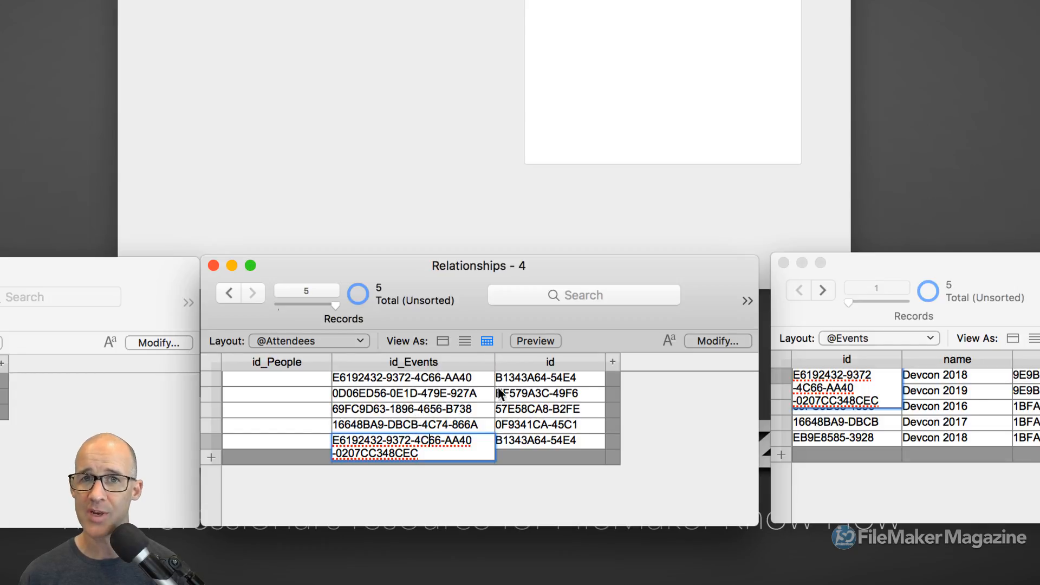
{"action": "left_click", "coordinate": [957, 379]}
{"action": "left_click", "coordinate": [958, 378]}
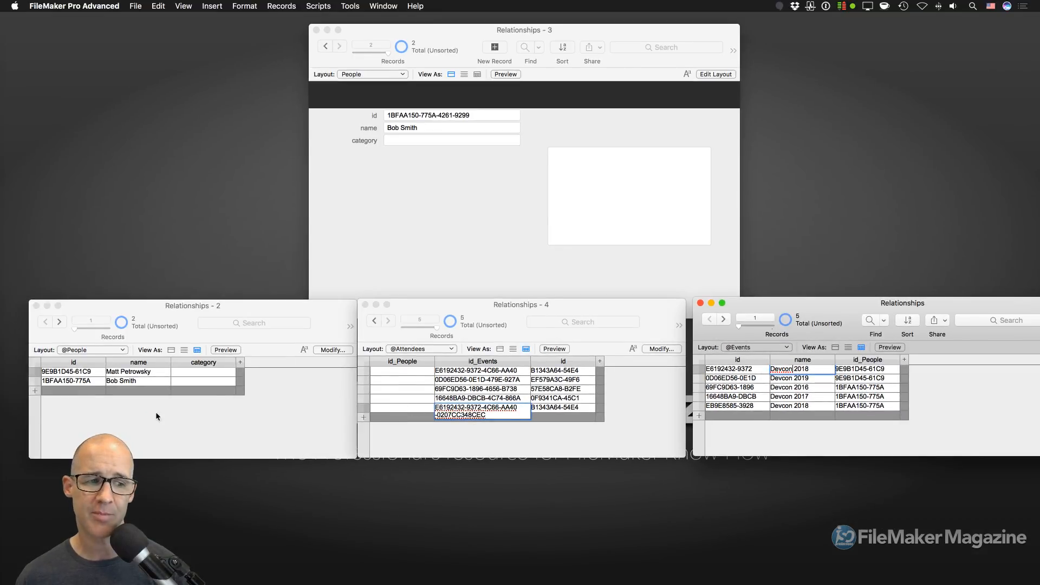
Copy the id of the second People record into id_People of the fifth Attendees record
{"action": "left_click", "coordinate": [134, 412]}
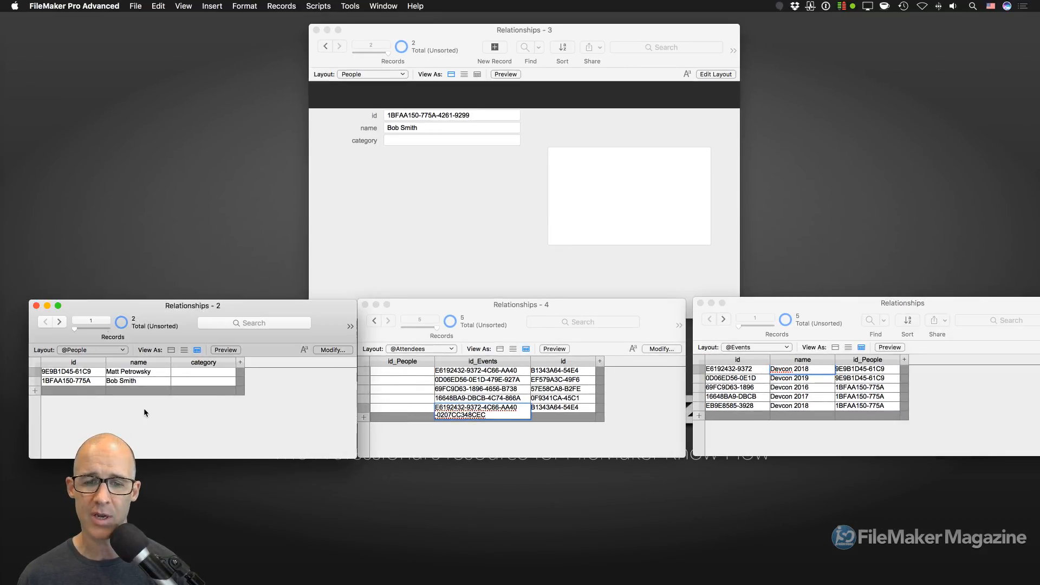
{"action": "left_click", "coordinate": [85, 382]}
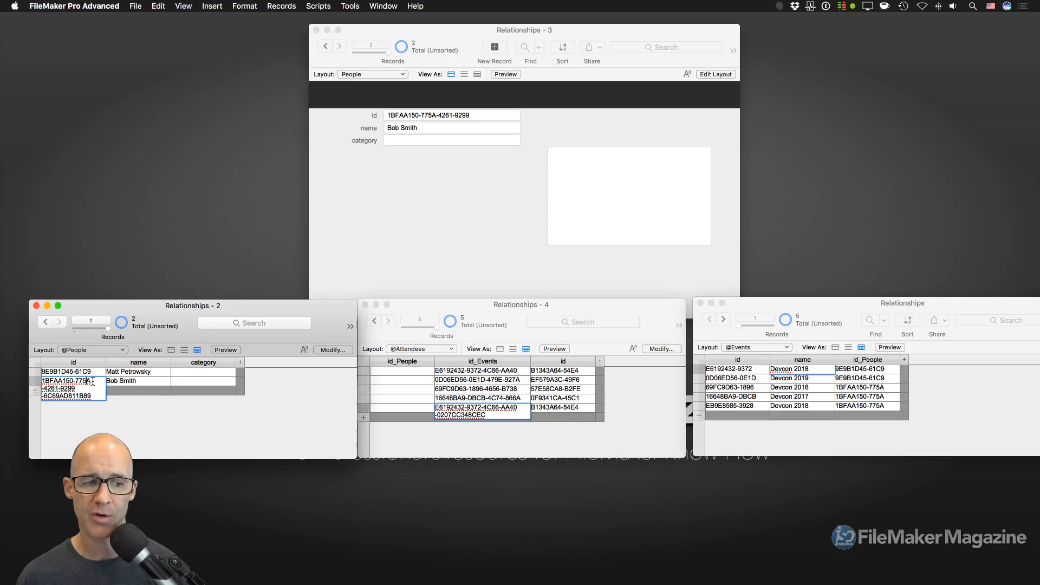
{"action": "key", "text": "super+a"}
{"action": "key", "text": "super+c"}
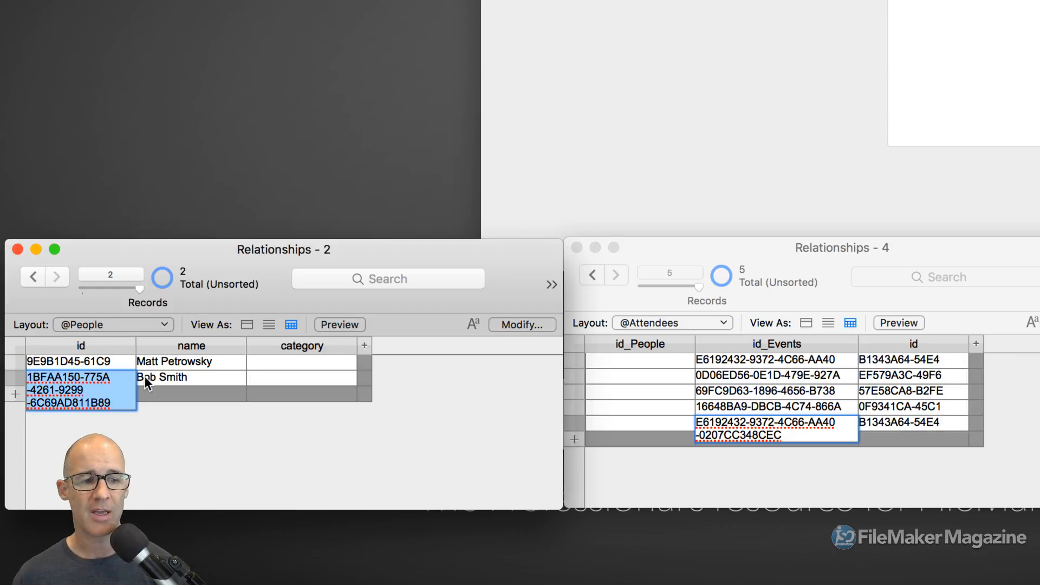
{"action": "left_click", "coordinate": [647, 393]}
{"action": "left_click", "coordinate": [646, 391]}
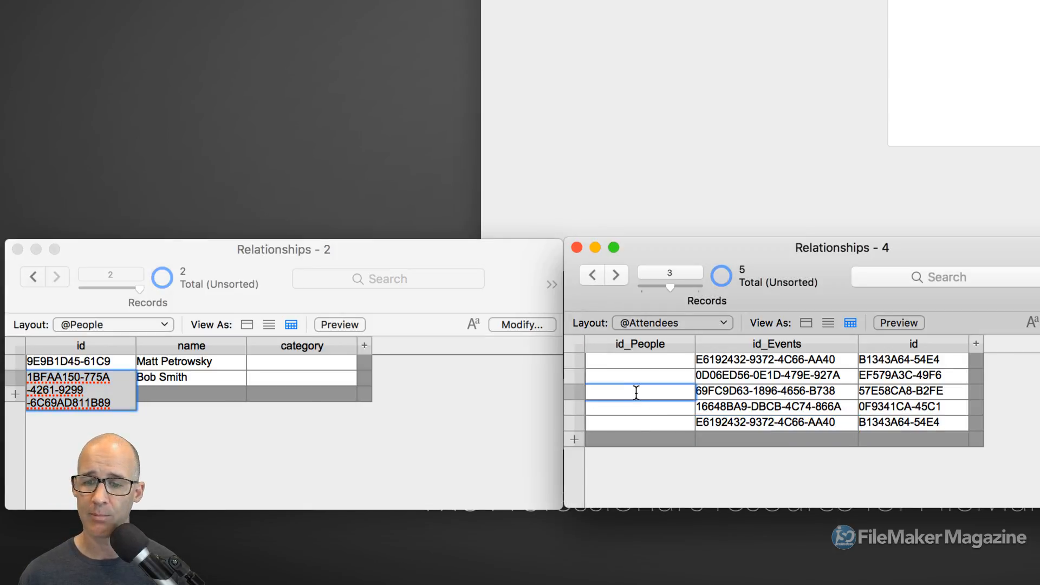
{"action": "left_click", "coordinate": [638, 421]}
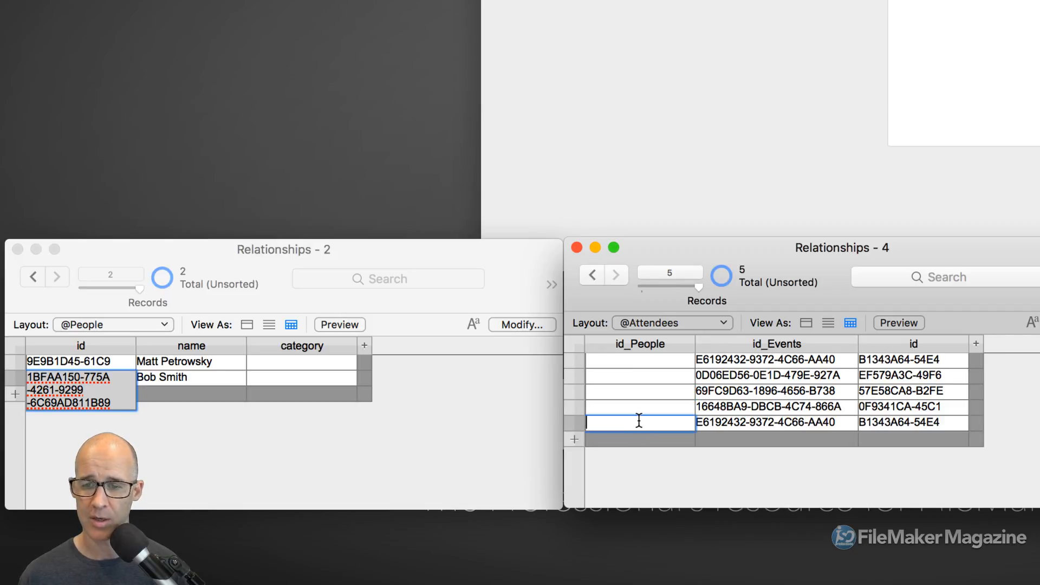
{"action": "key", "text": "super+v"}
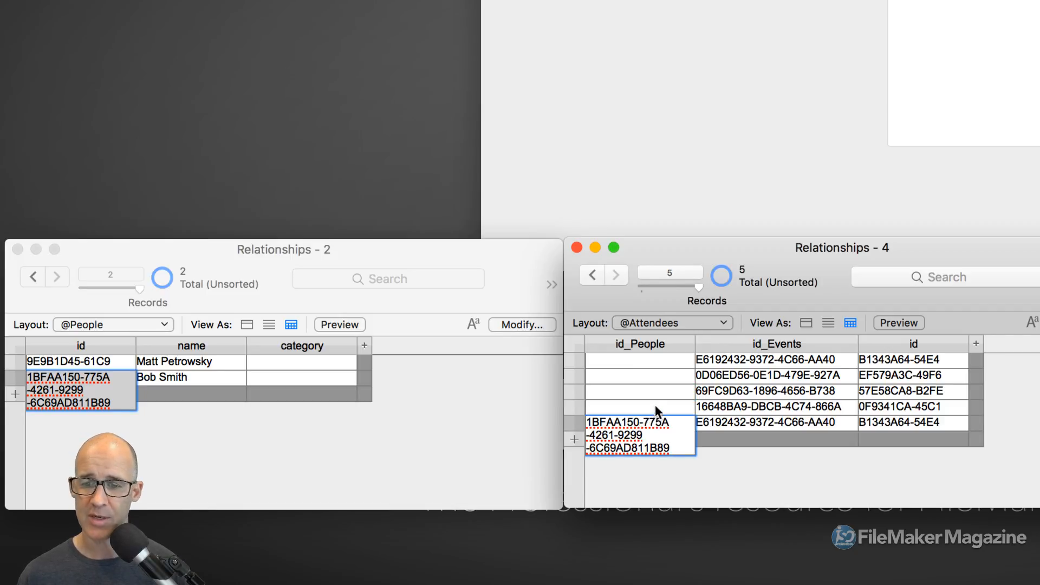
Paste the second People record's id into id_People of the third and fourth Attendees records
{"action": "left_click", "coordinate": [658, 390]}
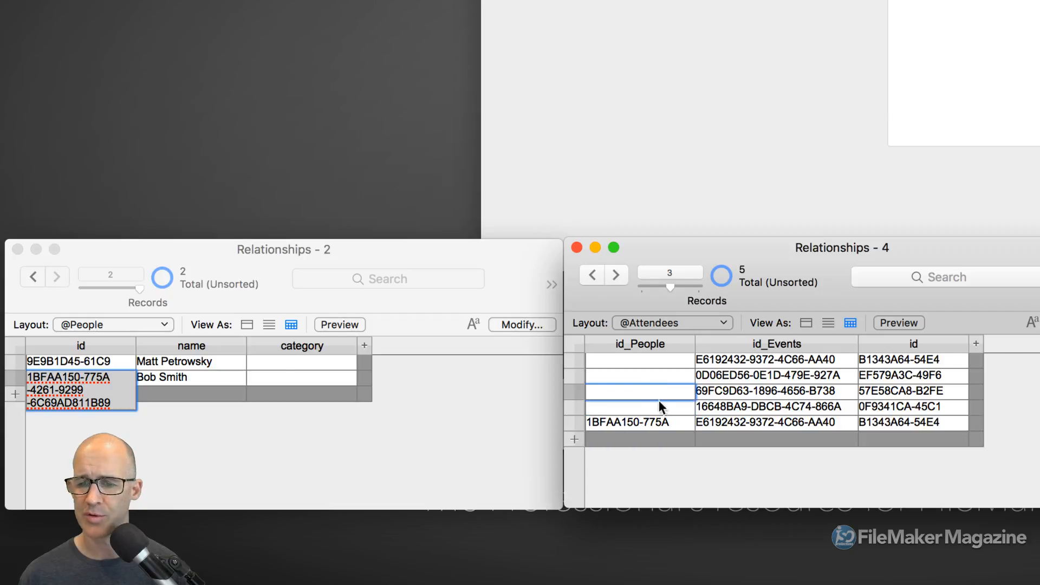
{"action": "key", "text": "super+v"}
{"action": "left_click", "coordinate": [655, 407]}
{"action": "key", "text": "super+v"}
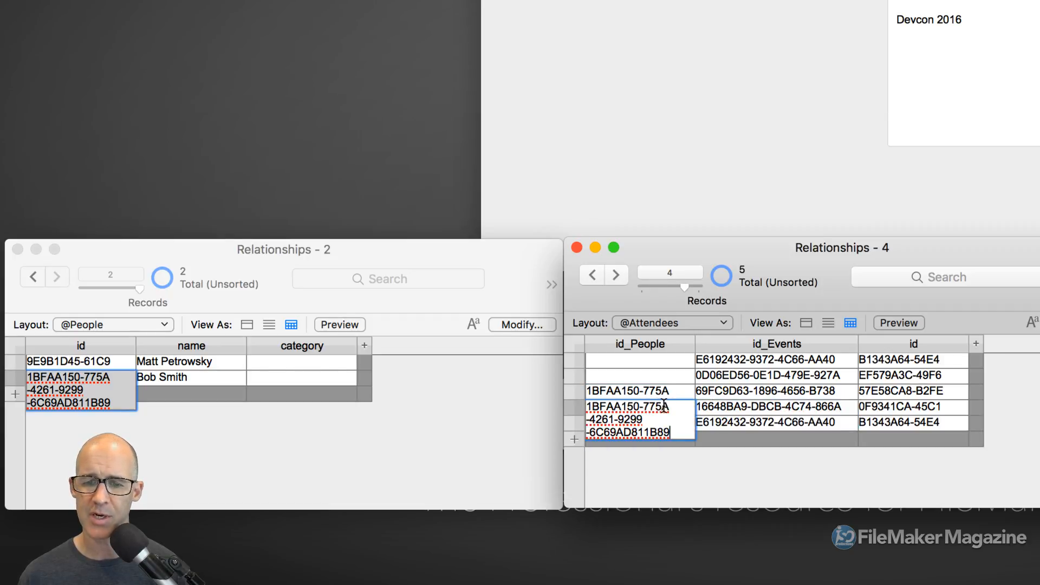
Copy the id of the first People record into id_People of the first two Attendees records and commit the entries
{"action": "left_click", "coordinate": [109, 364]}
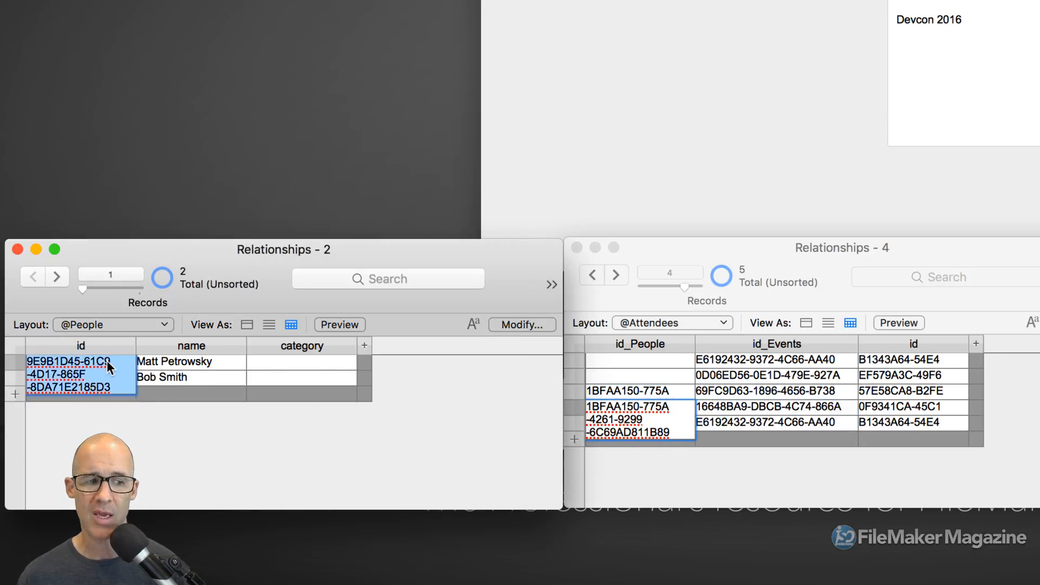
{"action": "key", "text": "super+a"}
{"action": "key", "text": "super+c"}
{"action": "left_click", "coordinate": [622, 374]}
{"action": "key", "text": "super+v"}
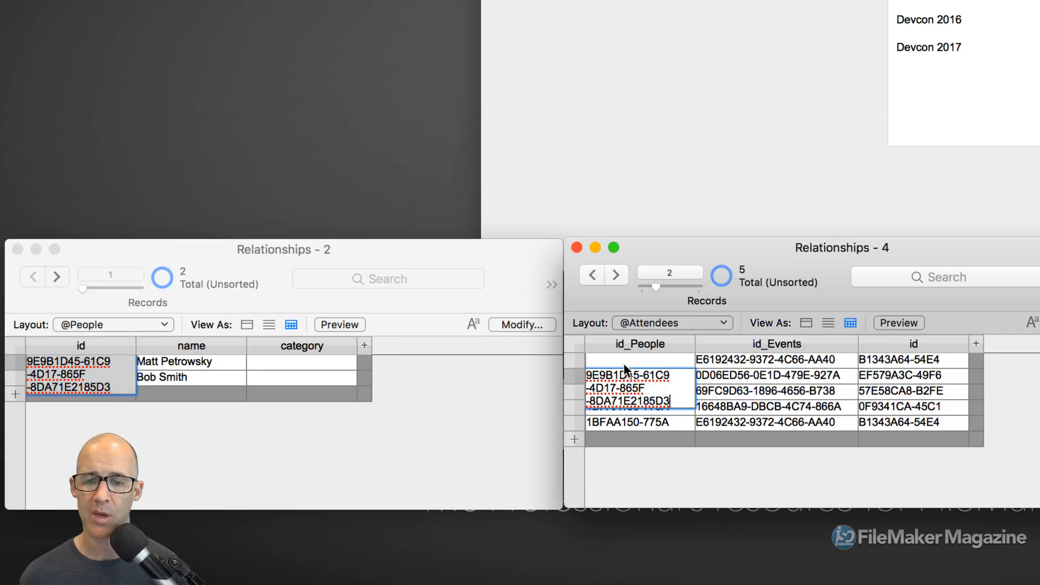
{"action": "left_click", "coordinate": [626, 360]}
{"action": "key", "text": "super+v"}
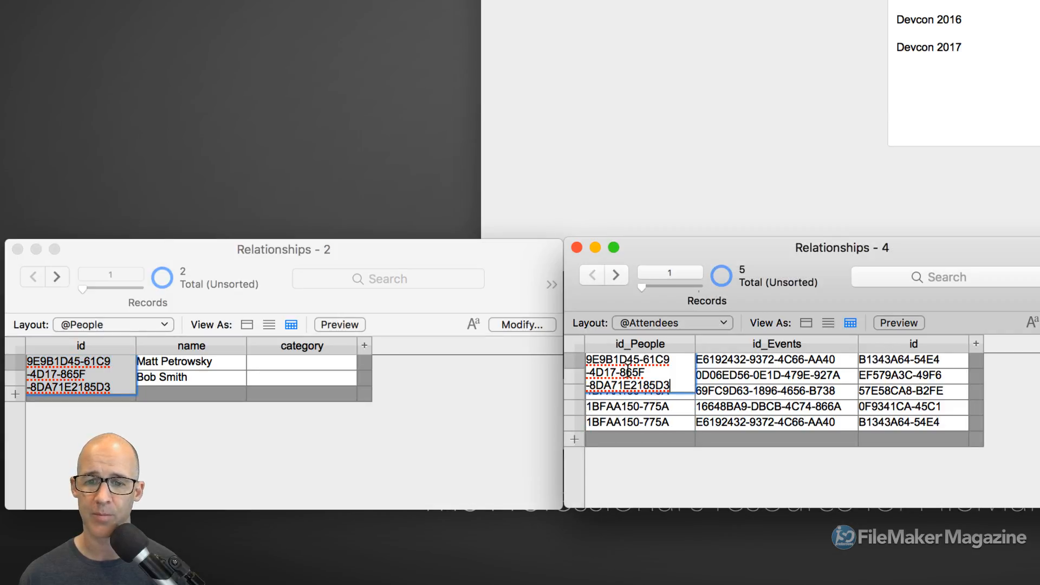
{"action": "left_click", "coordinate": [780, 466]}
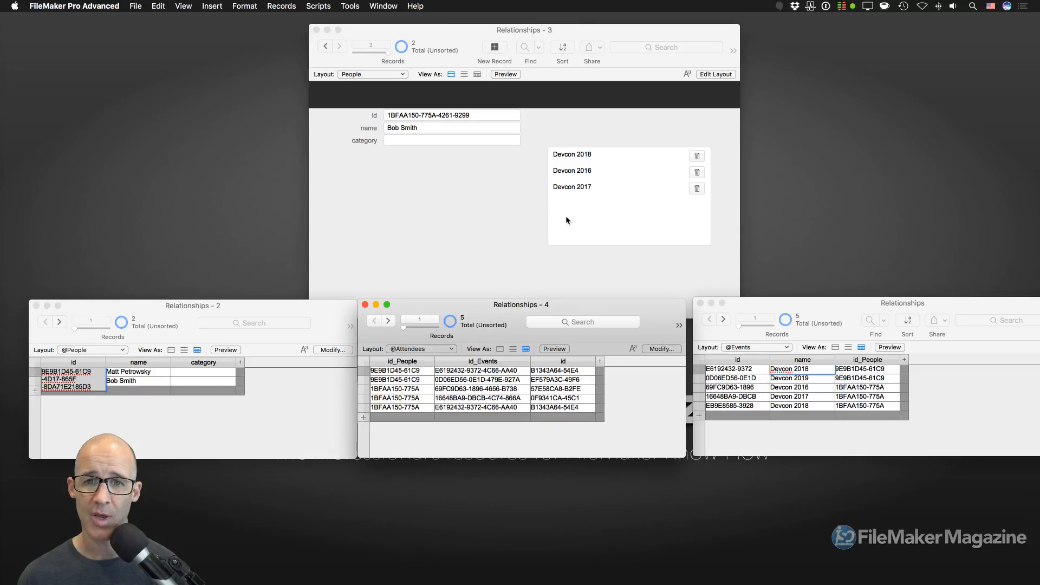
Move the Events portal slightly up and to the left on the People layout and return to Browse mode
{"action": "left_click", "coordinate": [516, 206]}
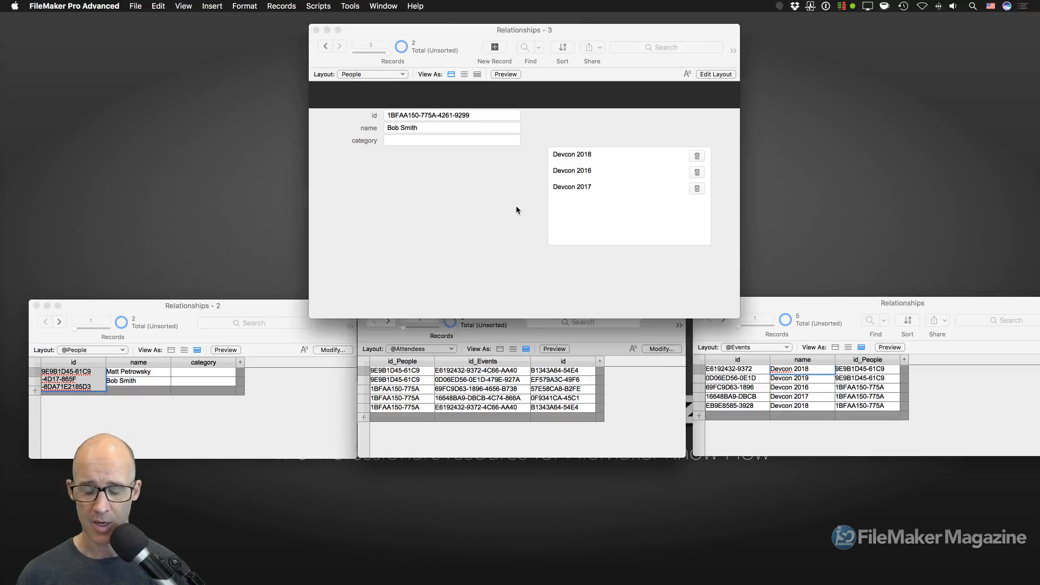
{"action": "key", "text": "super+l"}
{"action": "left_click_drag", "start_coordinate": [605, 204], "coordinate": [582, 194]}
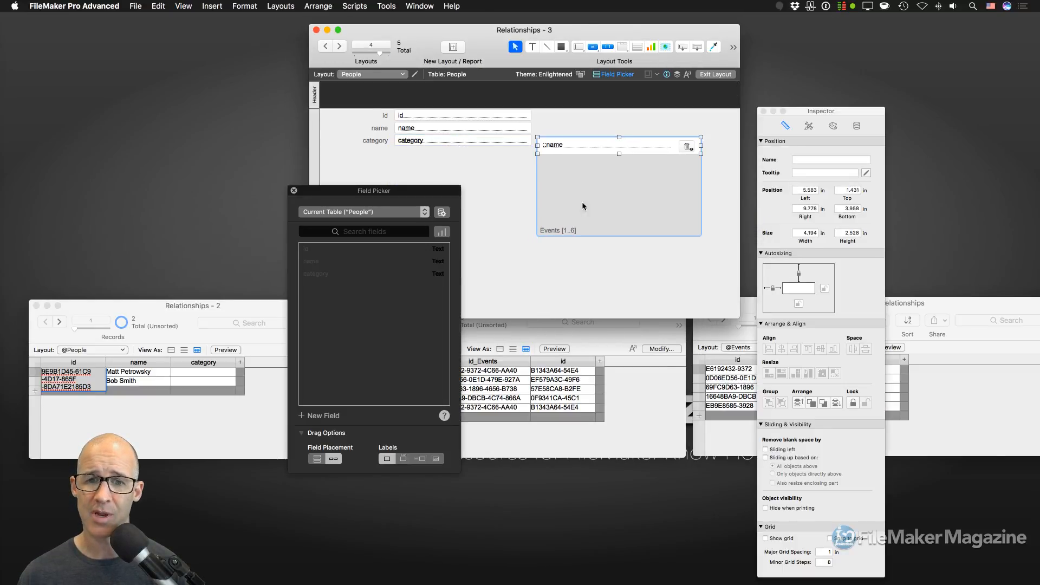
{"action": "key", "text": "super+b"}
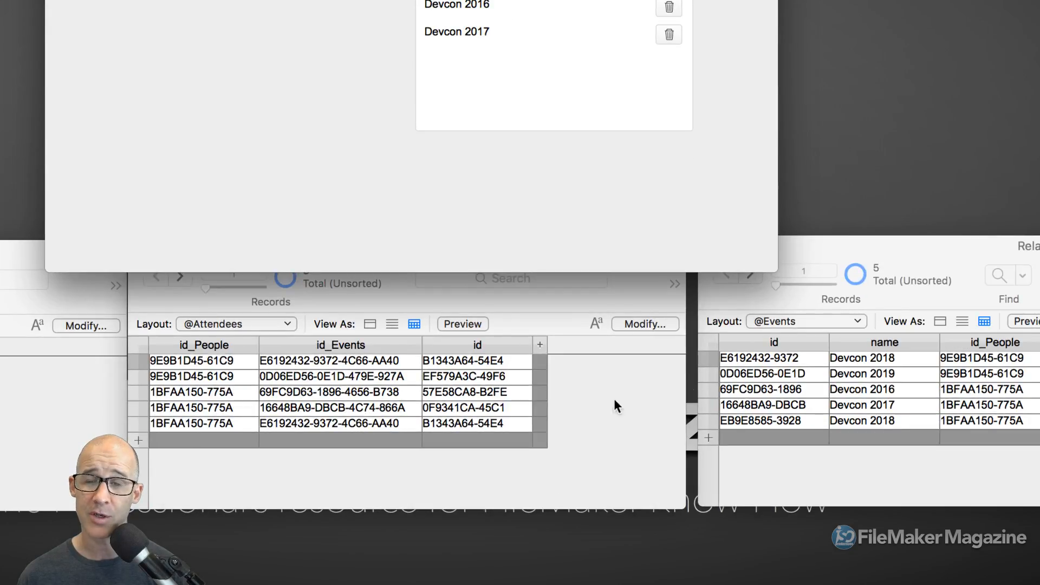
{"action": "left_click", "coordinate": [869, 421]}
{"action": "left_click", "coordinate": [869, 419]}
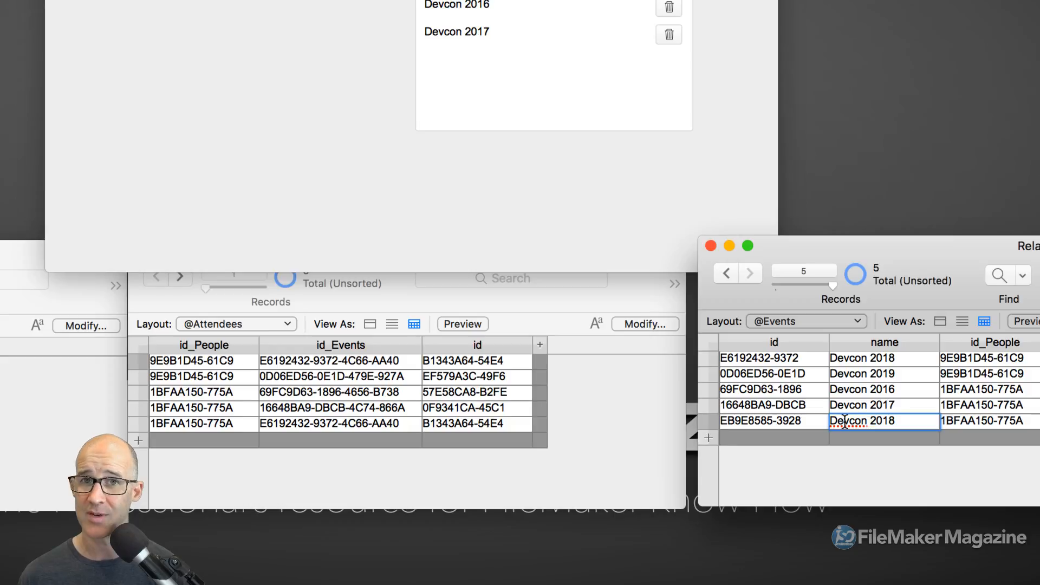
{"action": "key", "text": "super+e"}
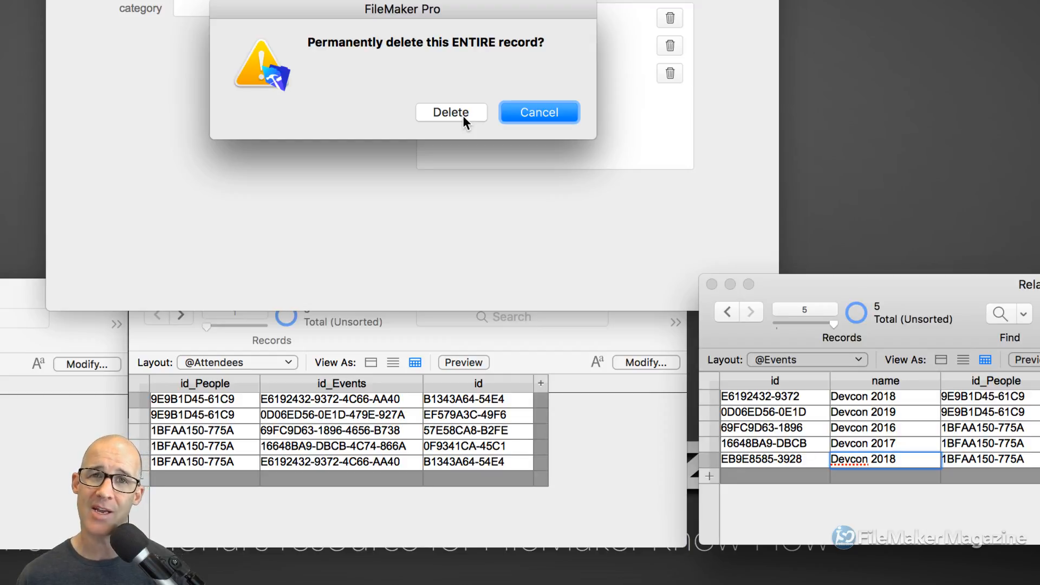
{"action": "left_click", "coordinate": [534, 115]}
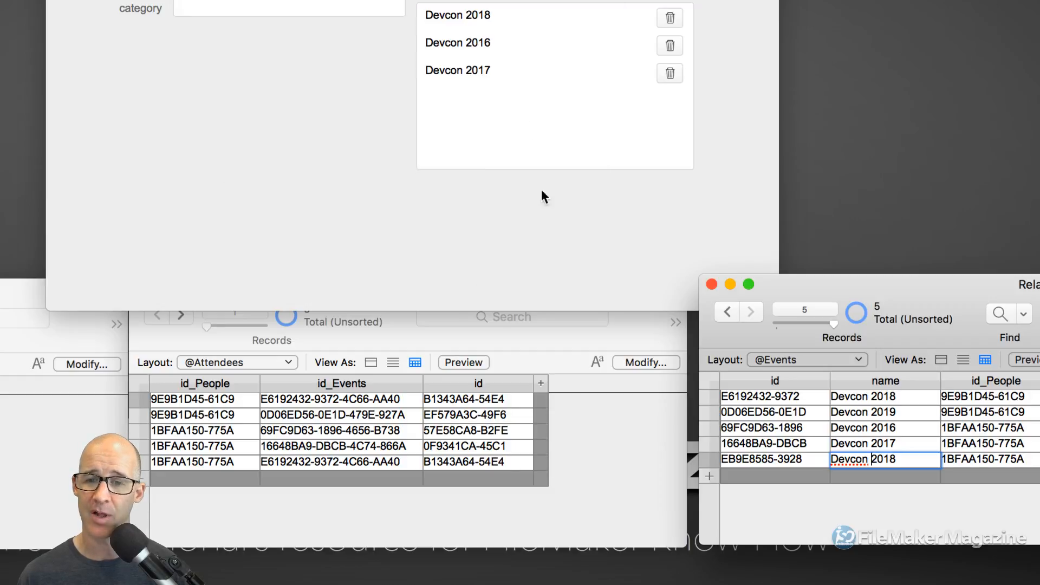
Delete the last Devcon 2018 record, the duplicate, from the Events table
{"action": "left_click", "coordinate": [806, 459]}
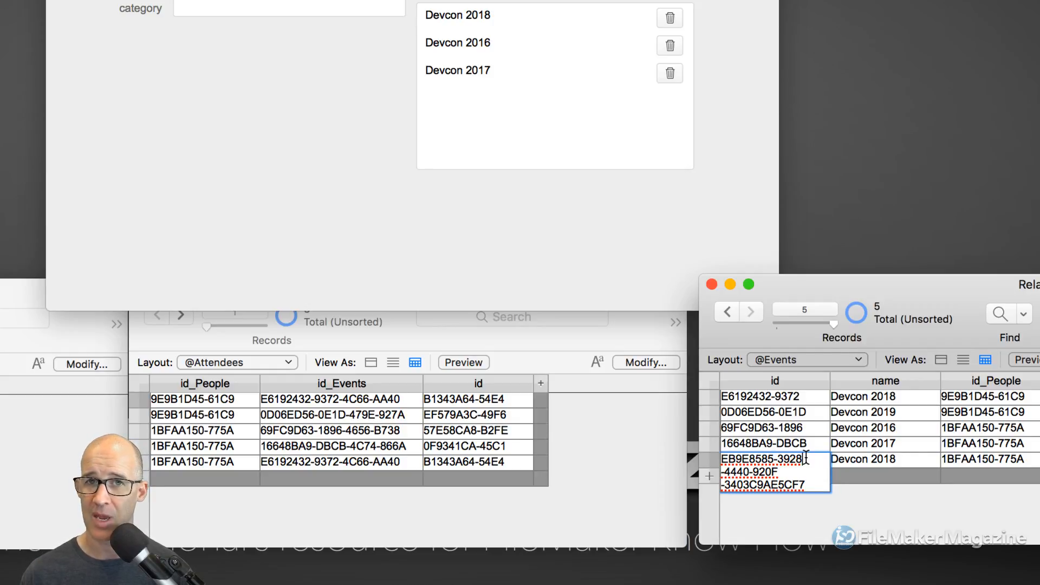
{"action": "left_click", "coordinate": [878, 462]}
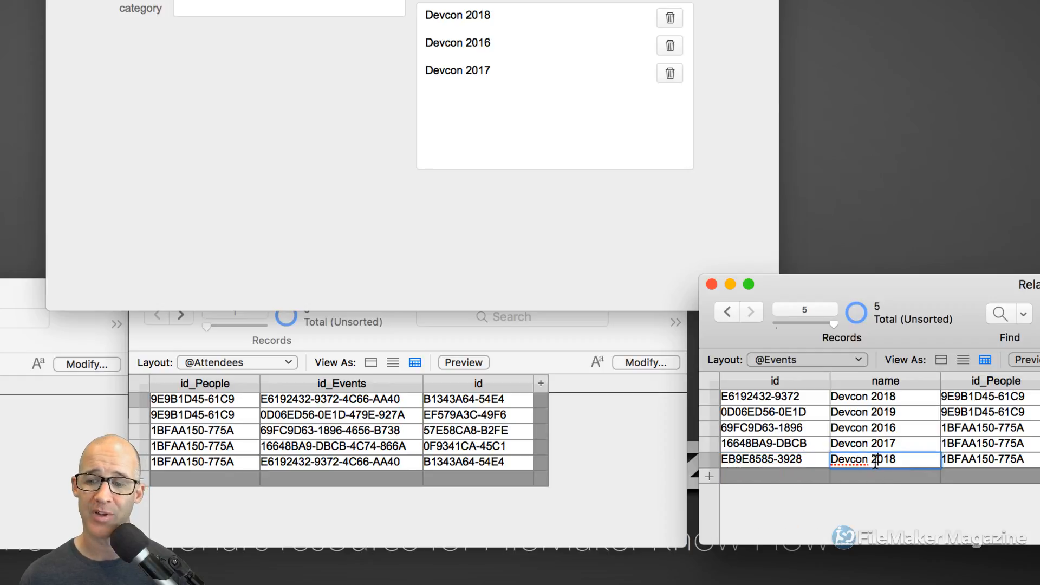
{"action": "key", "text": "super+alt+e"}
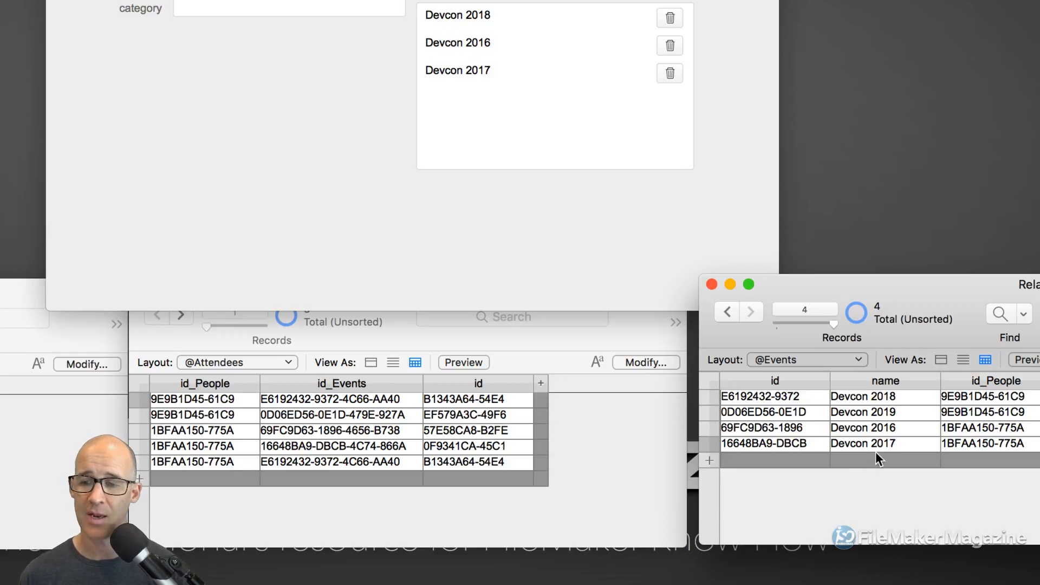
Sort the Events records ascending by name and go through the event names from Devcon 2016 to Devcon 2019
{"action": "left_click", "coordinate": [933, 381]}
{"action": "left_click", "coordinate": [955, 397]}
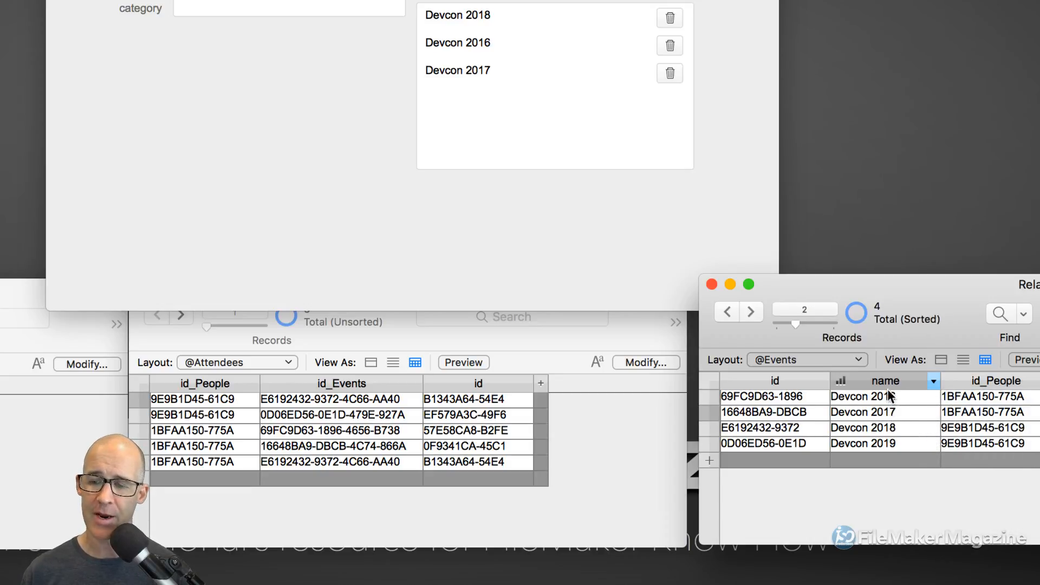
{"action": "left_click", "coordinate": [880, 397]}
{"action": "left_click", "coordinate": [887, 412]}
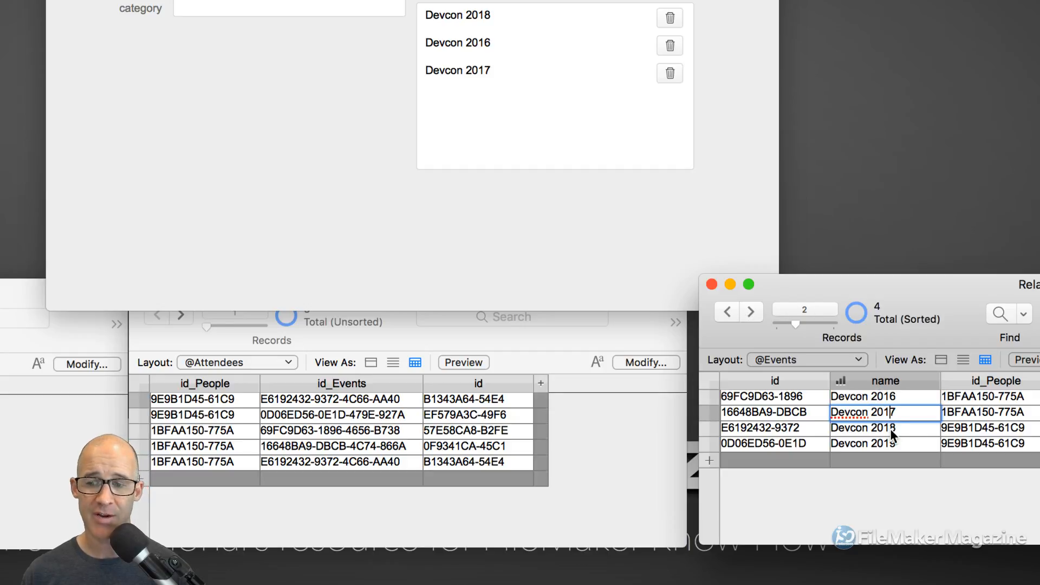
{"action": "left_click", "coordinate": [889, 428]}
{"action": "left_click", "coordinate": [891, 444]}
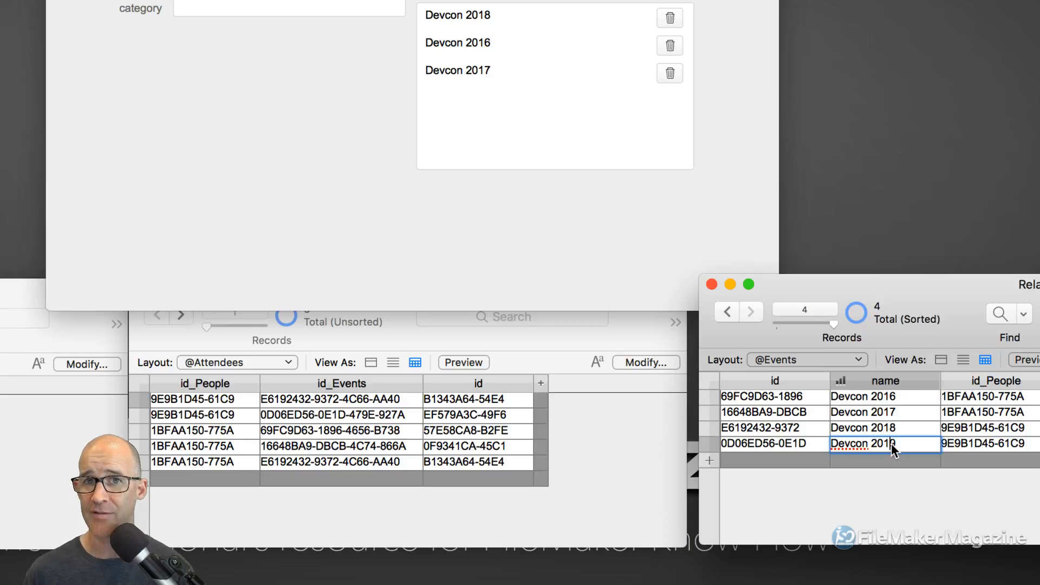
{"action": "left_click", "coordinate": [577, 444]}
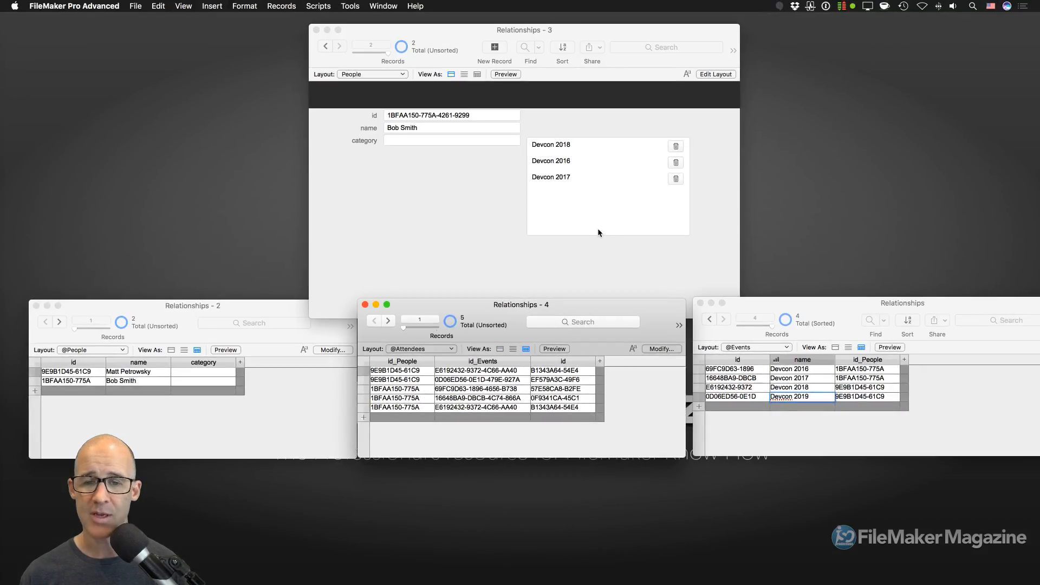
In the relationships graph, collapse Attendees, People and Events to their key fields and move the green plus note between People and Attendees
{"action": "left_click", "coordinate": [593, 245]}
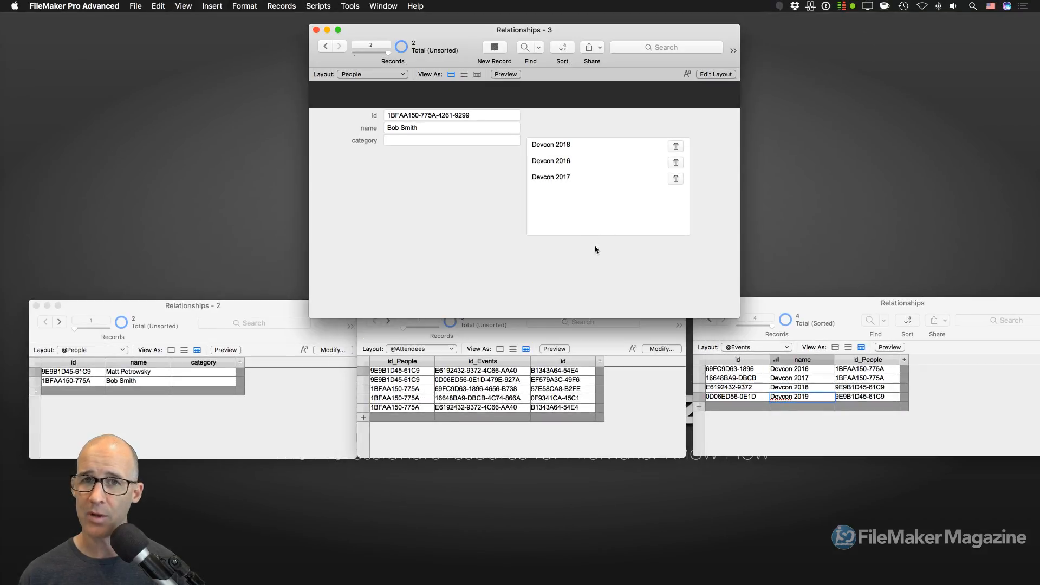
{"action": "key", "text": "super+shift+d"}
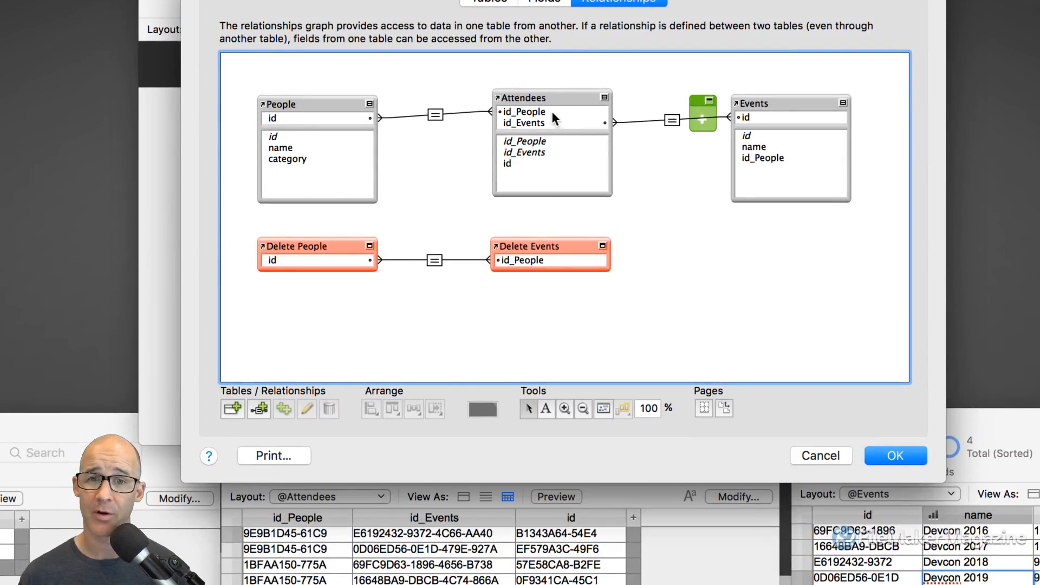
{"action": "left_click_drag", "start_coordinate": [567, 98], "coordinate": [554, 112]}
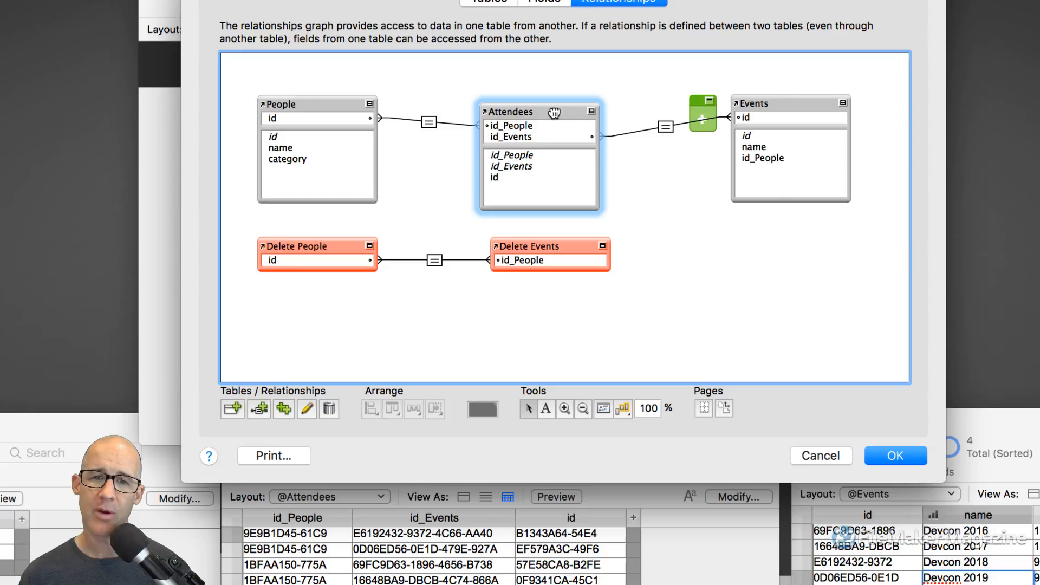
{"action": "left_click", "coordinate": [592, 111]}
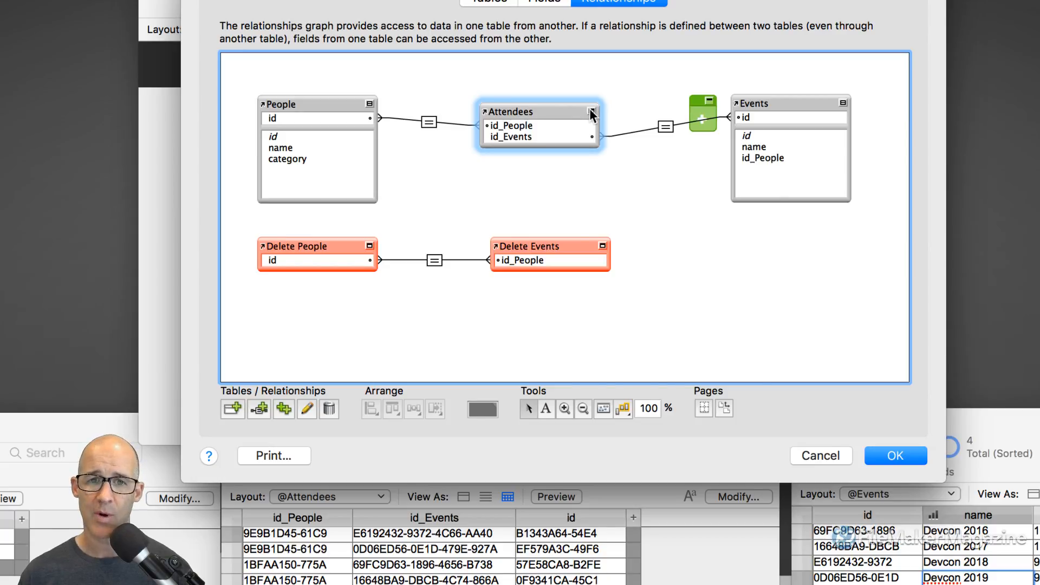
{"action": "left_click", "coordinate": [369, 103]}
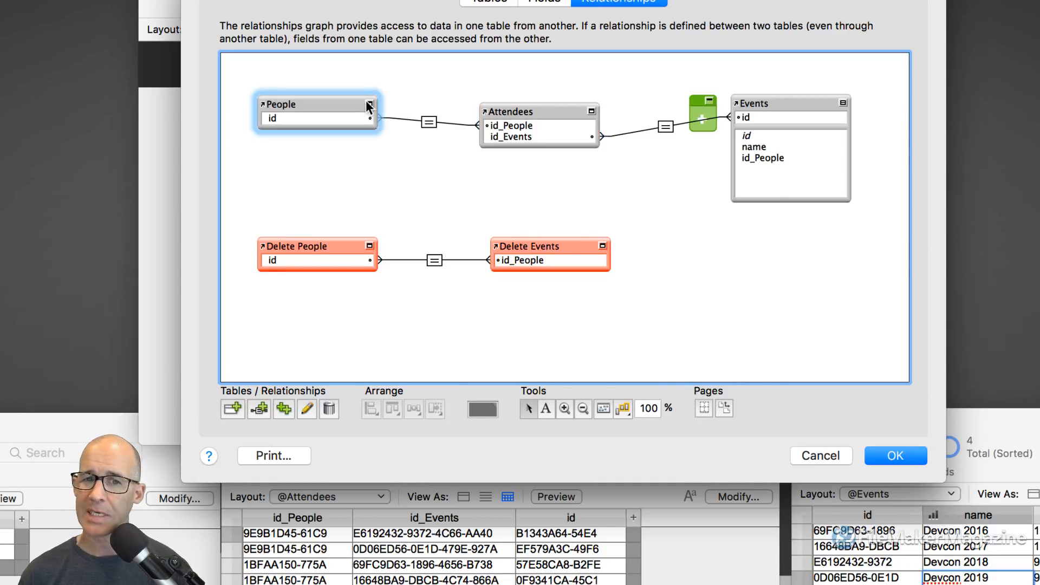
{"action": "left_click", "coordinate": [842, 104]}
{"action": "left_click_drag", "start_coordinate": [702, 103], "coordinate": [432, 109]}
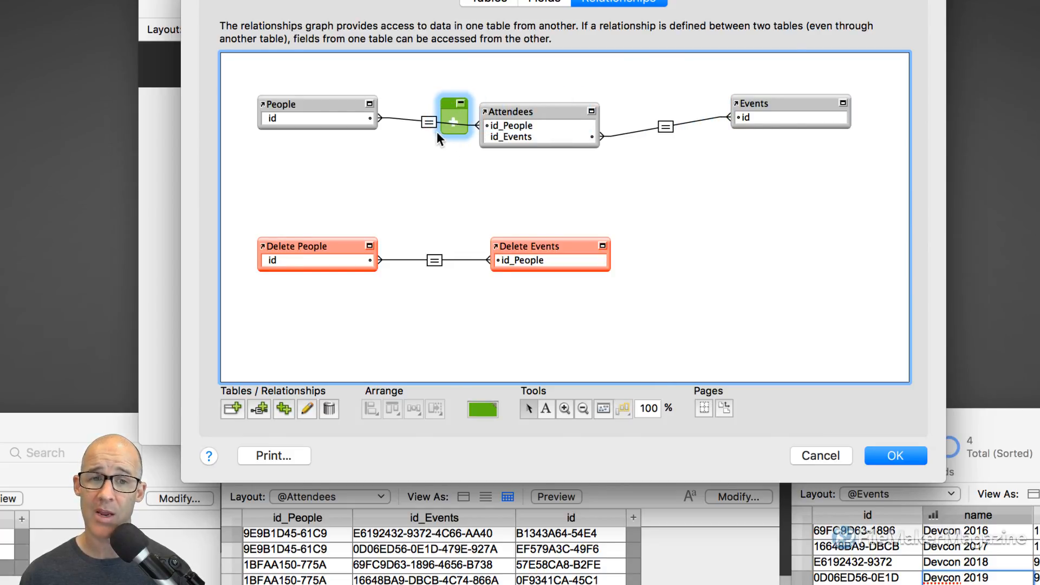
Check the match fields and record-creation options of the People–Attendees and Attendees–Events relationships
{"action": "double_click", "coordinate": [429, 123]}
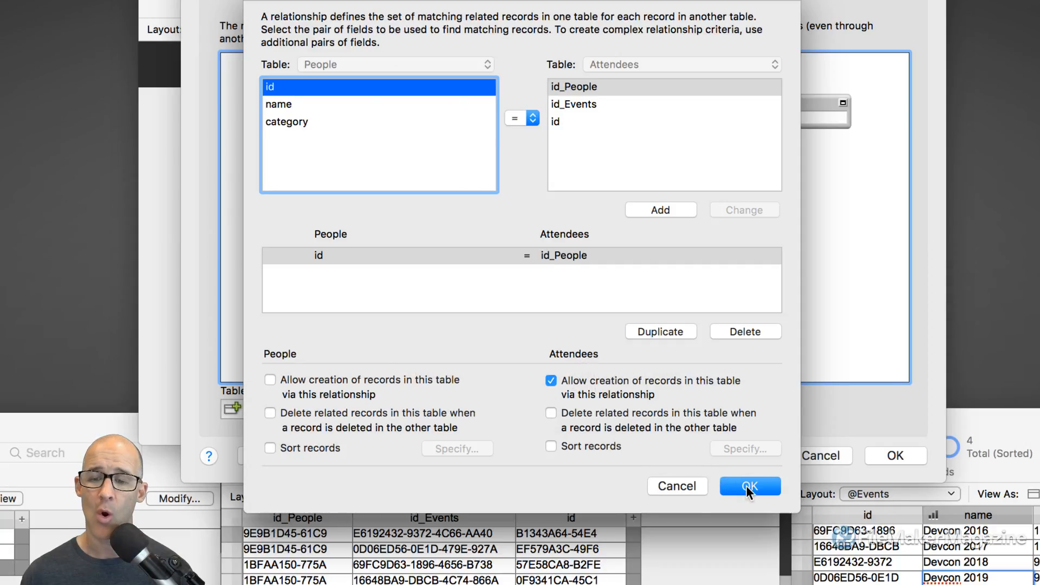
{"action": "left_click", "coordinate": [748, 486]}
{"action": "left_click", "coordinate": [525, 111]}
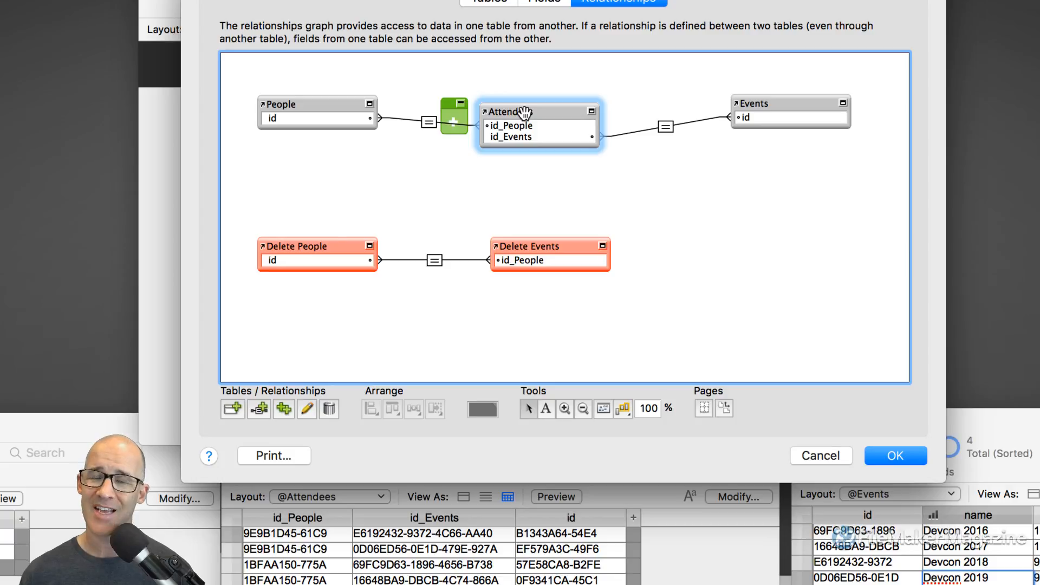
{"action": "left_click", "coordinate": [667, 127]}
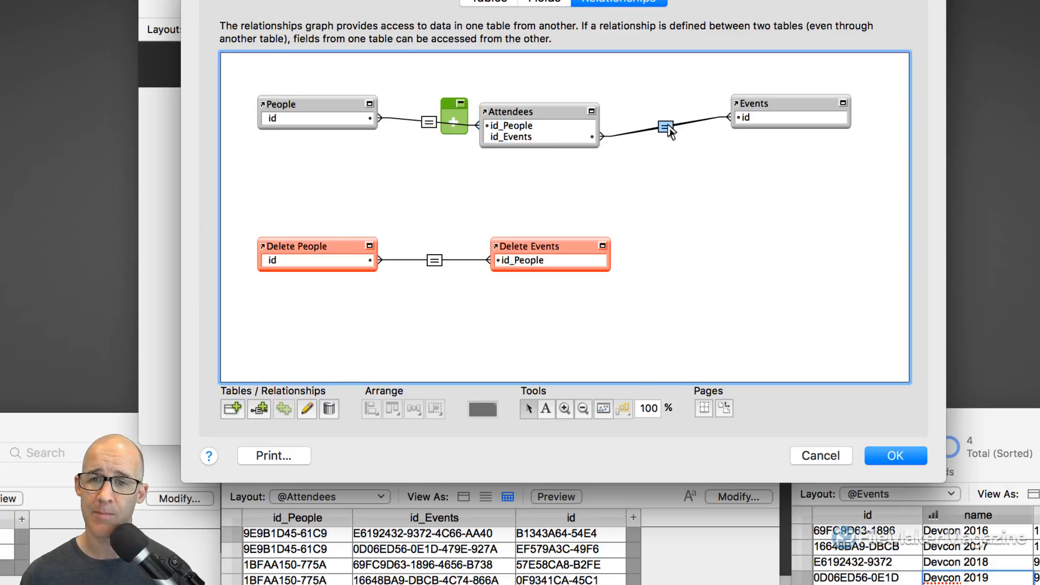
{"action": "double_click", "coordinate": [666, 128]}
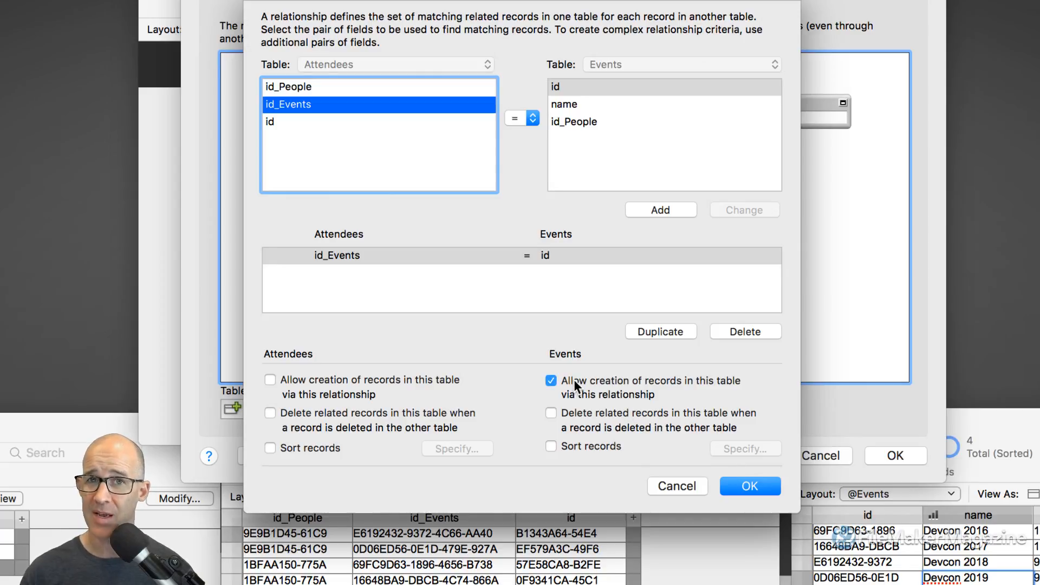
{"action": "left_click", "coordinate": [739, 486]}
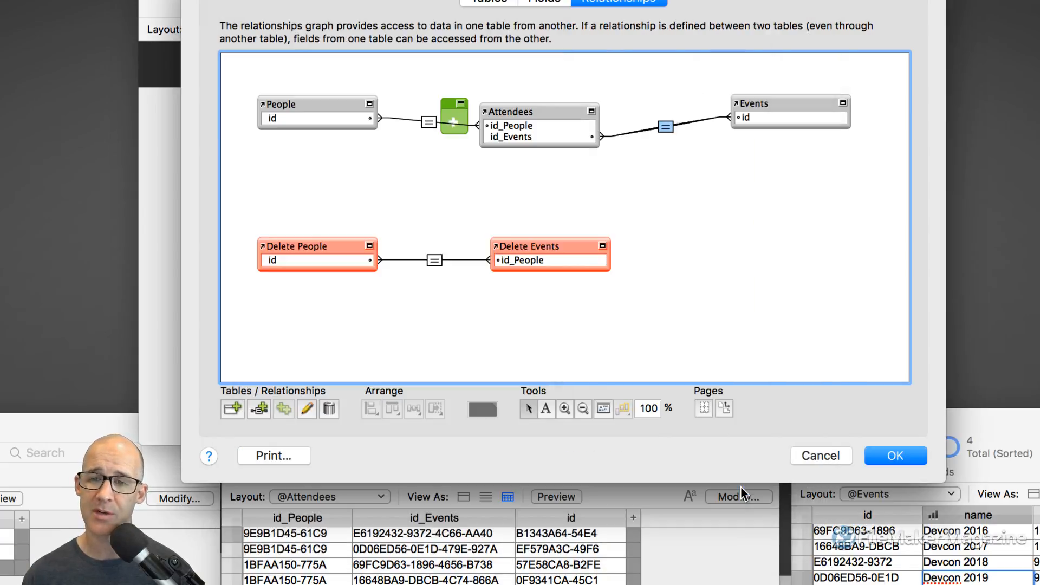
{"action": "left_click", "coordinate": [765, 102]}
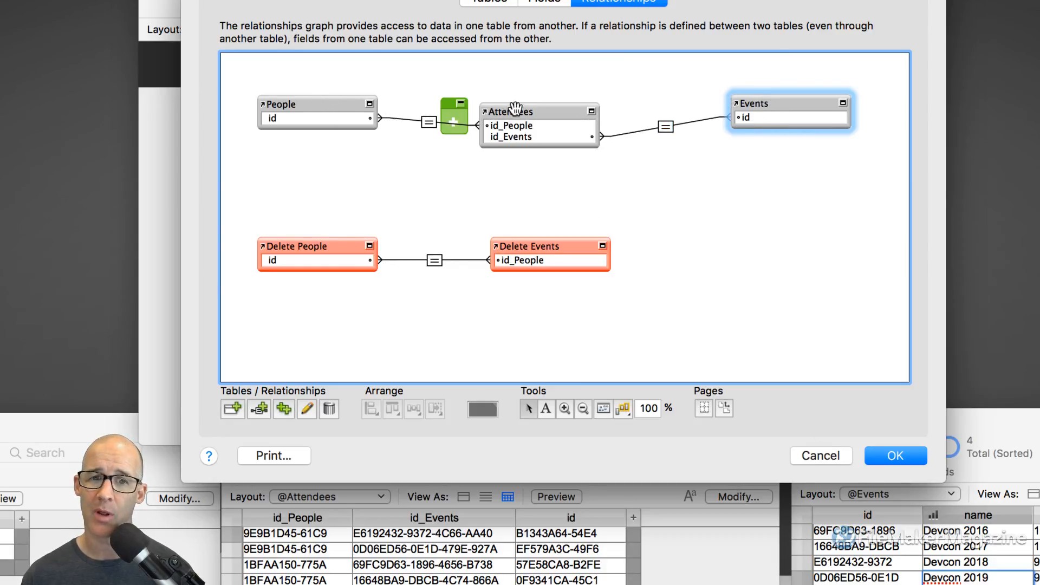
{"action": "left_click", "coordinate": [335, 98]}
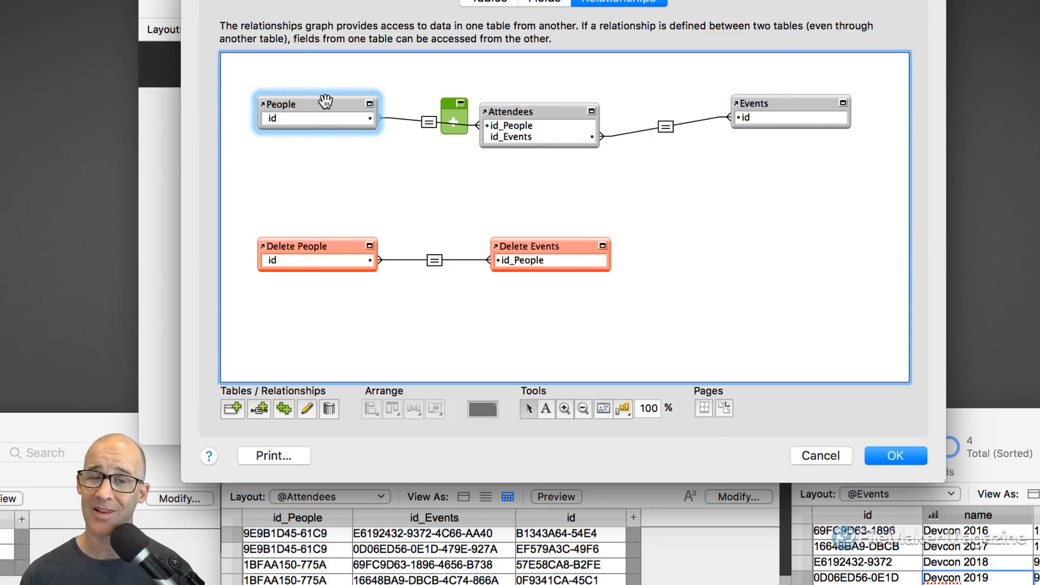
{"action": "left_click", "coordinate": [538, 114]}
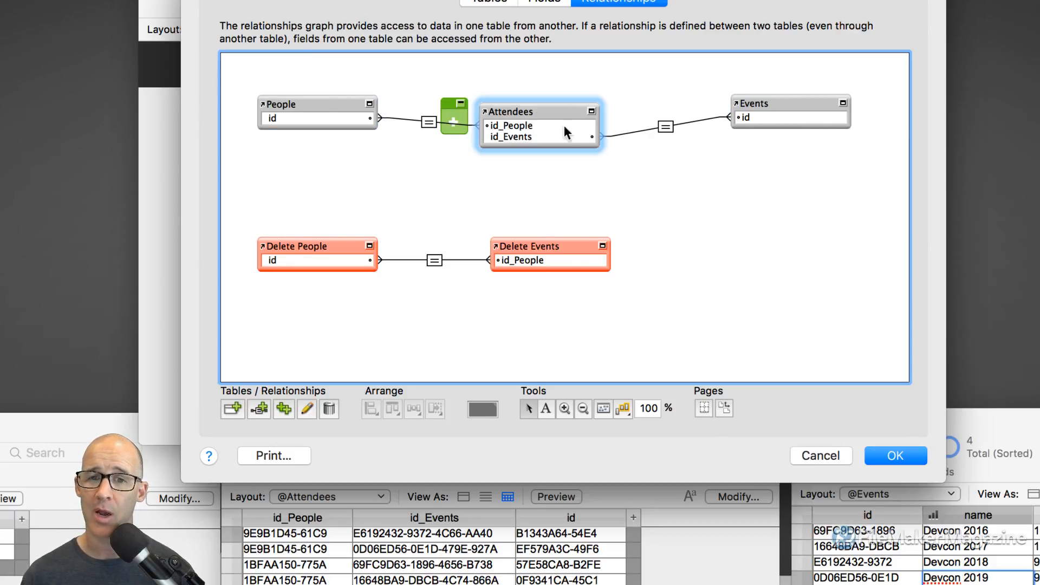
{"action": "left_click", "coordinate": [772, 104]}
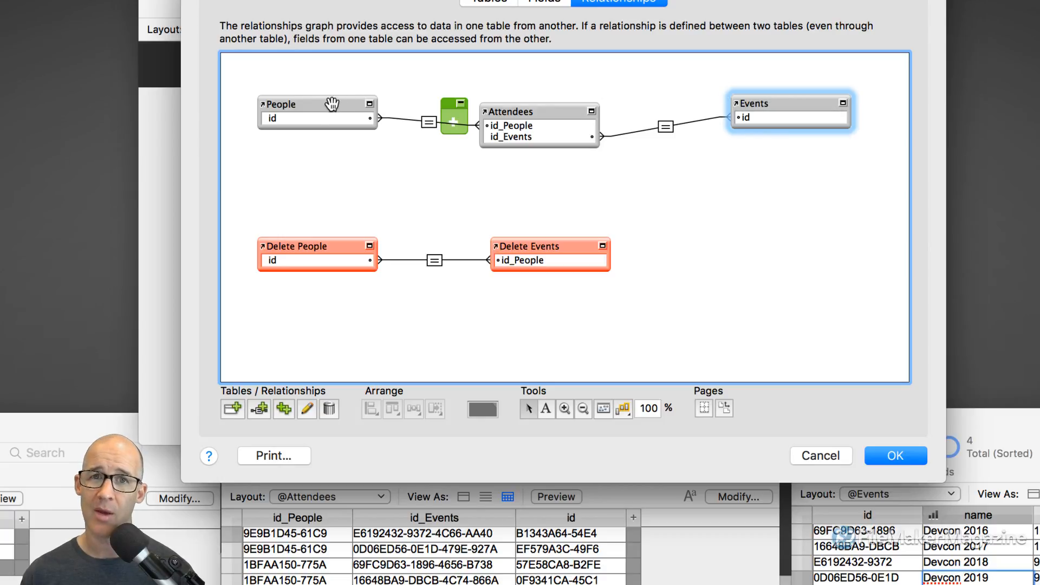
{"action": "left_click", "coordinate": [524, 114]}
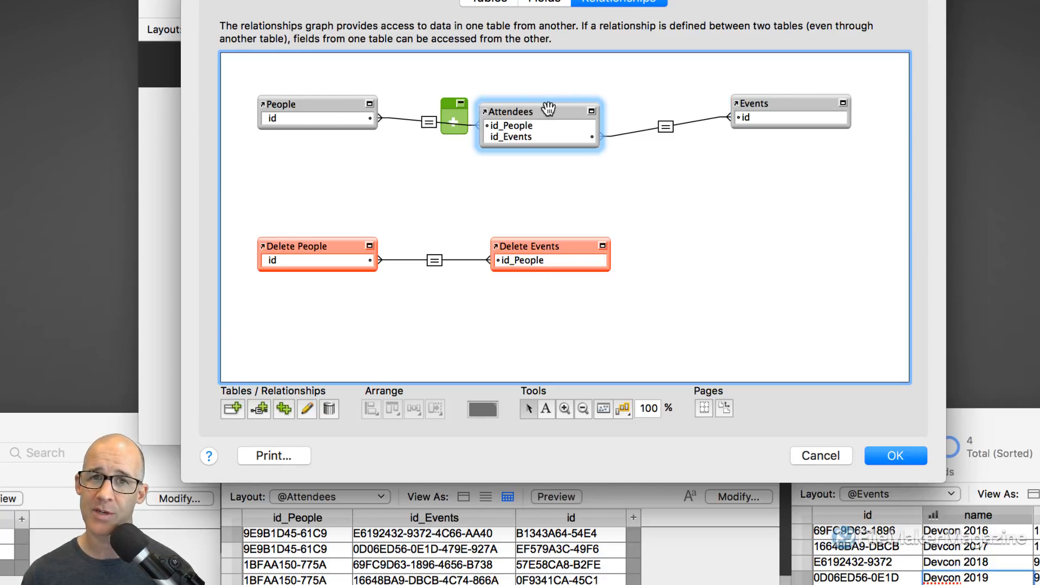
Examine how the Attendees and Events table occurrences connect in the relationships graph and close the database definition
{"action": "left_click", "coordinate": [770, 98]}
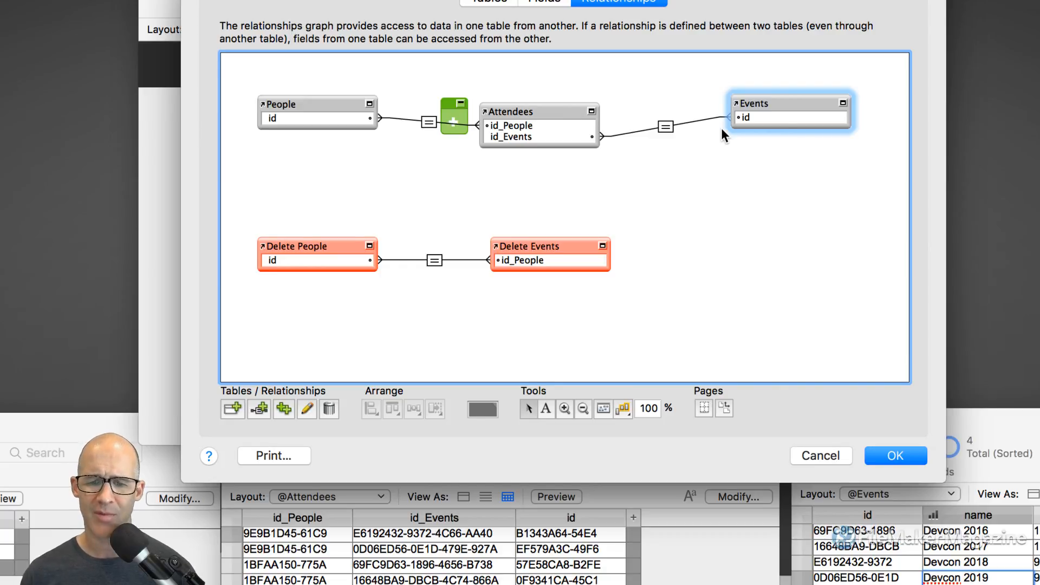
{"action": "left_click", "coordinate": [623, 407]}
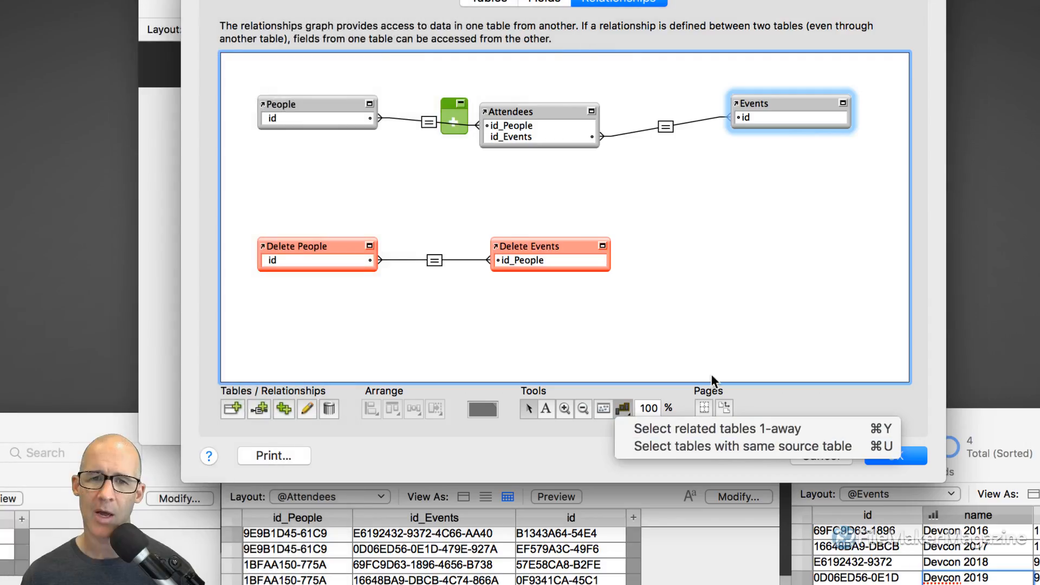
{"action": "left_click", "coordinate": [542, 111]}
{"action": "left_click", "coordinate": [542, 110]}
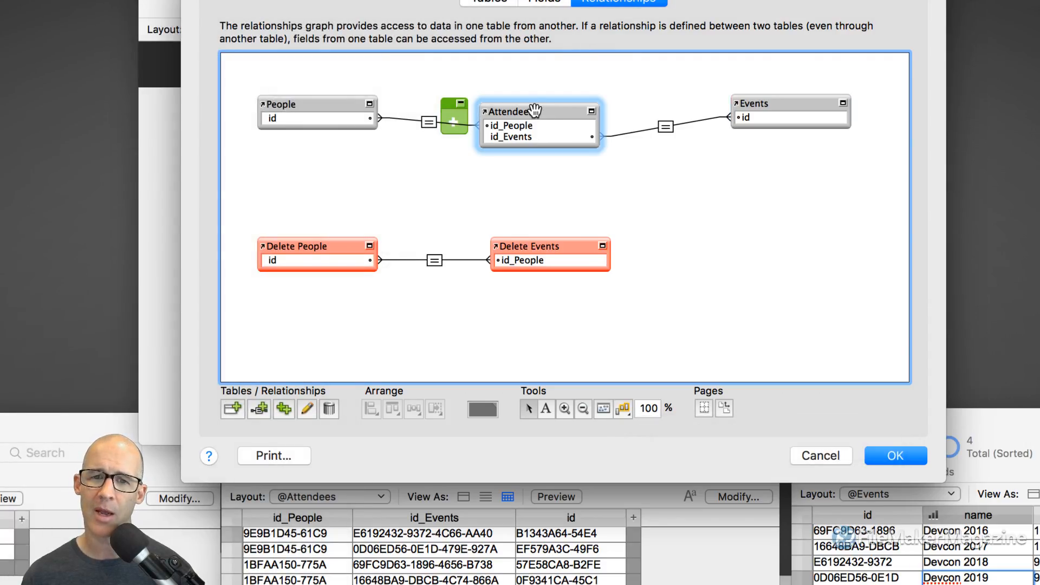
{"action": "left_click", "coordinate": [770, 104]}
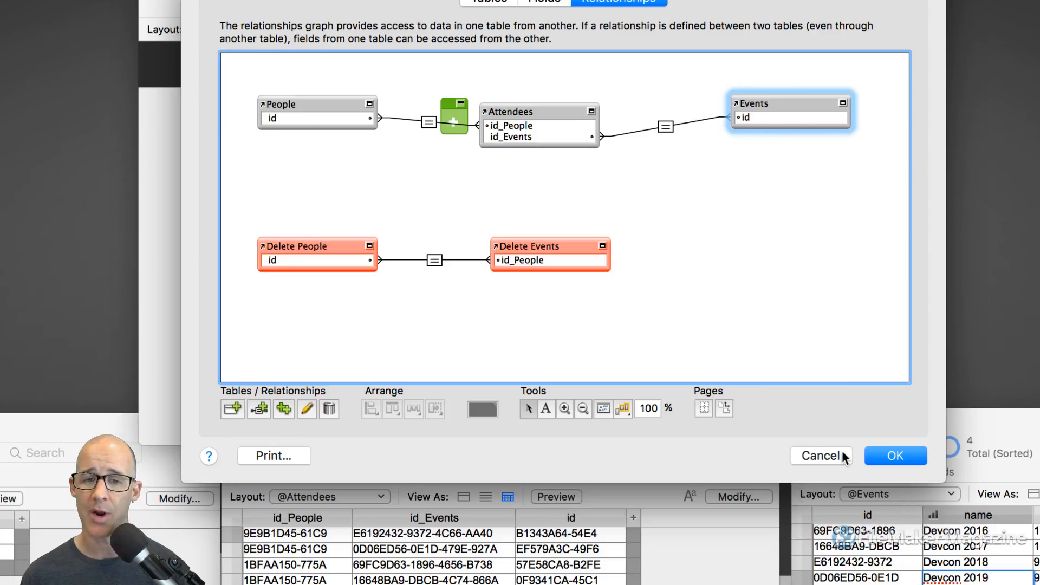
{"action": "left_click", "coordinate": [903, 454]}
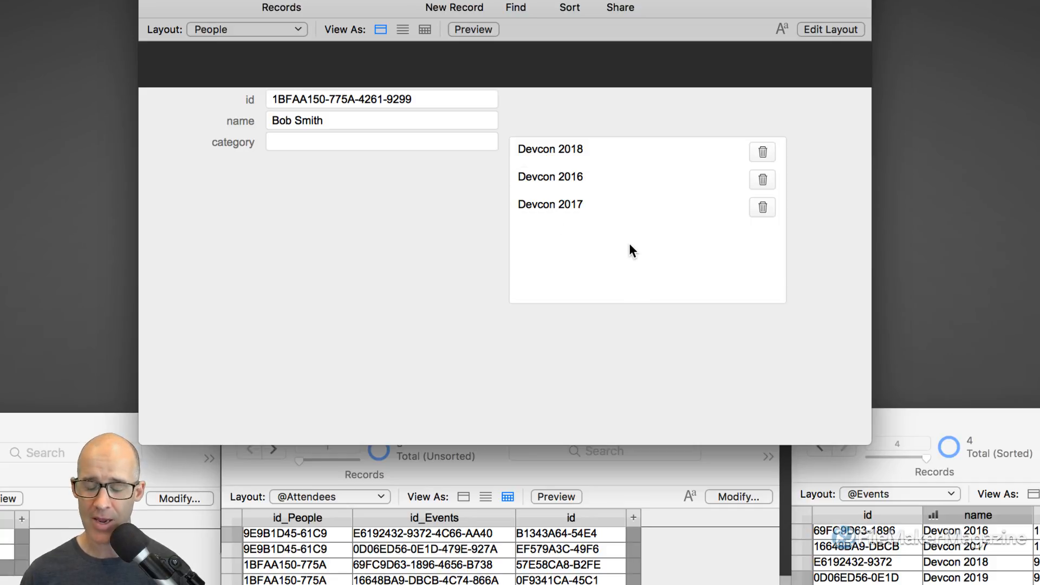
Switch the People layout to Layout mode, hide the Field Picker and select the Events portal
{"action": "key", "text": "super+l"}
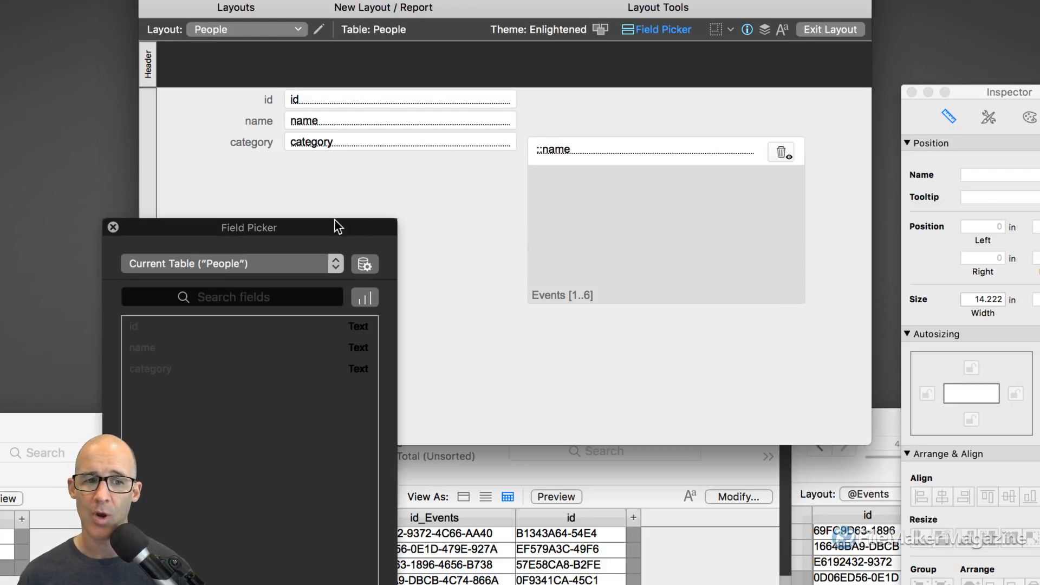
{"action": "key", "text": "super+k"}
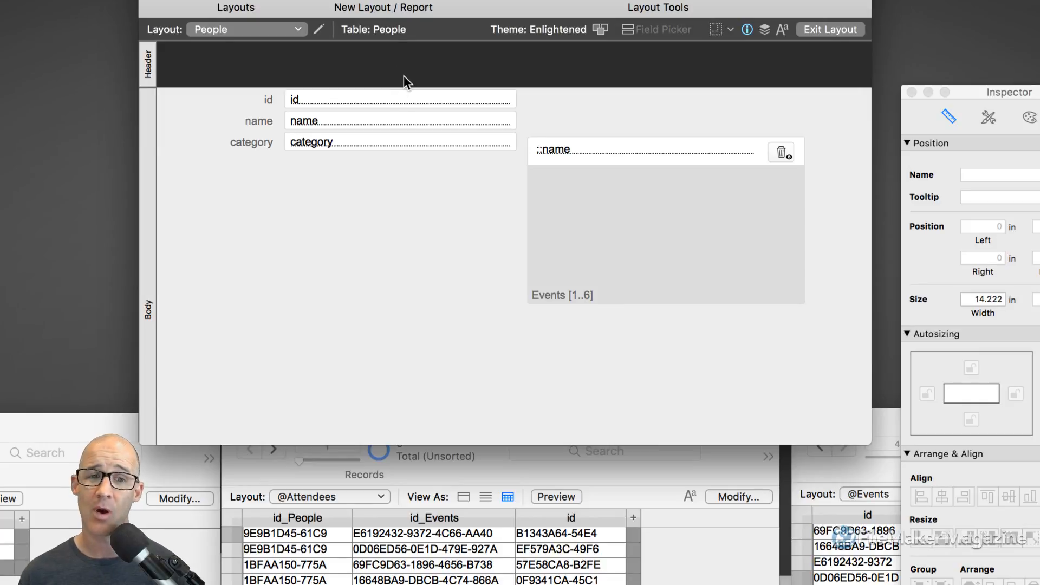
{"action": "left_click", "coordinate": [584, 209]}
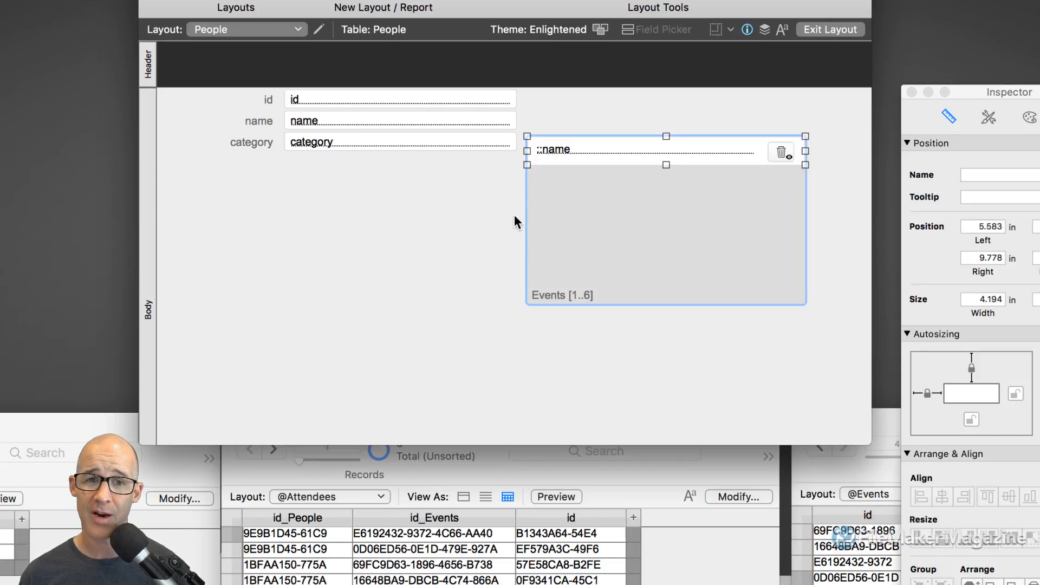
Reopen the relationships graph and move the Events table occurrence slightly closer to Attendees
{"action": "key", "text": "super+shift+d"}
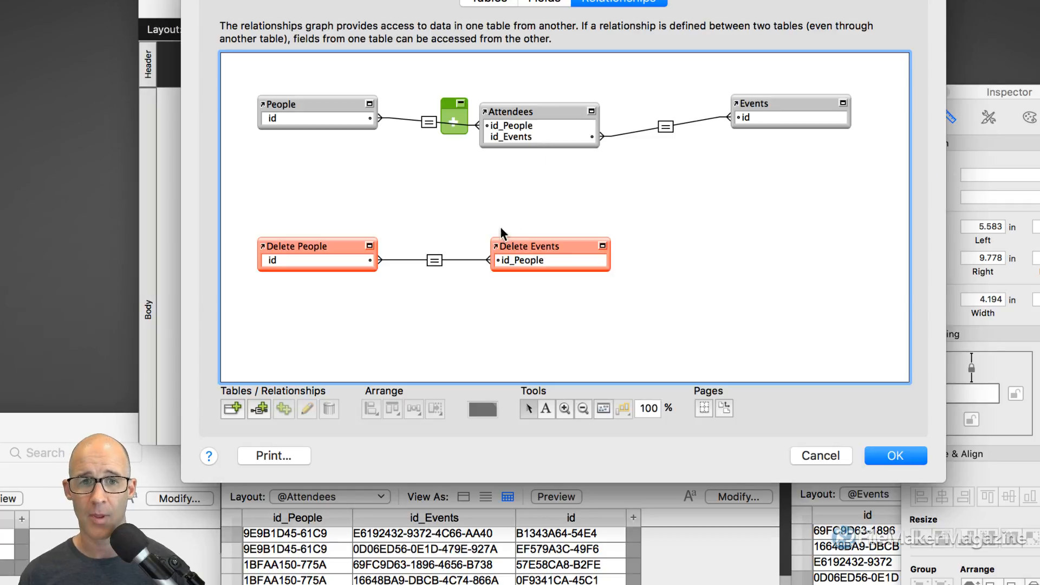
{"action": "left_click", "coordinate": [319, 103]}
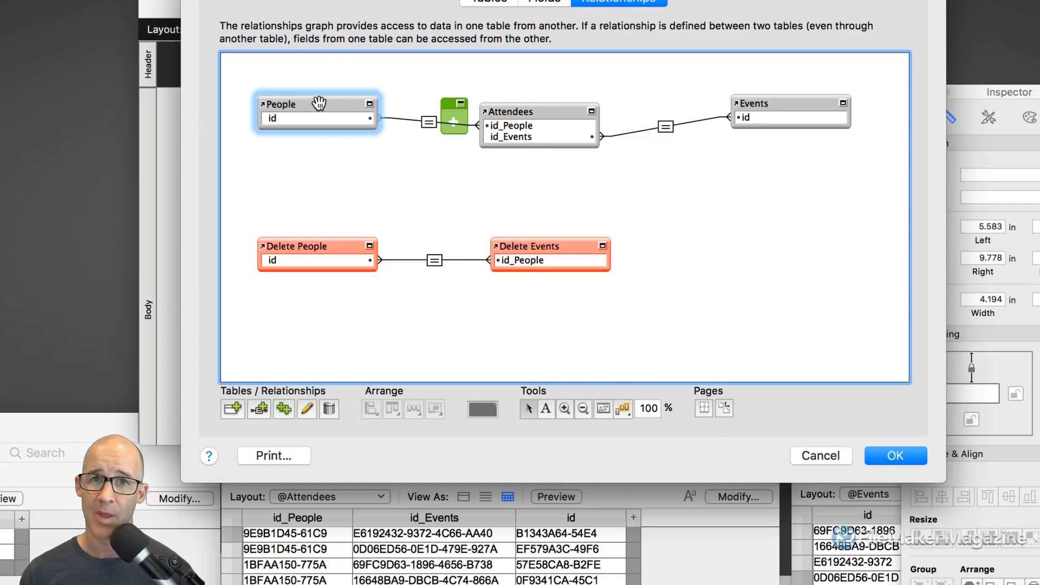
{"action": "left_click", "coordinate": [771, 105]}
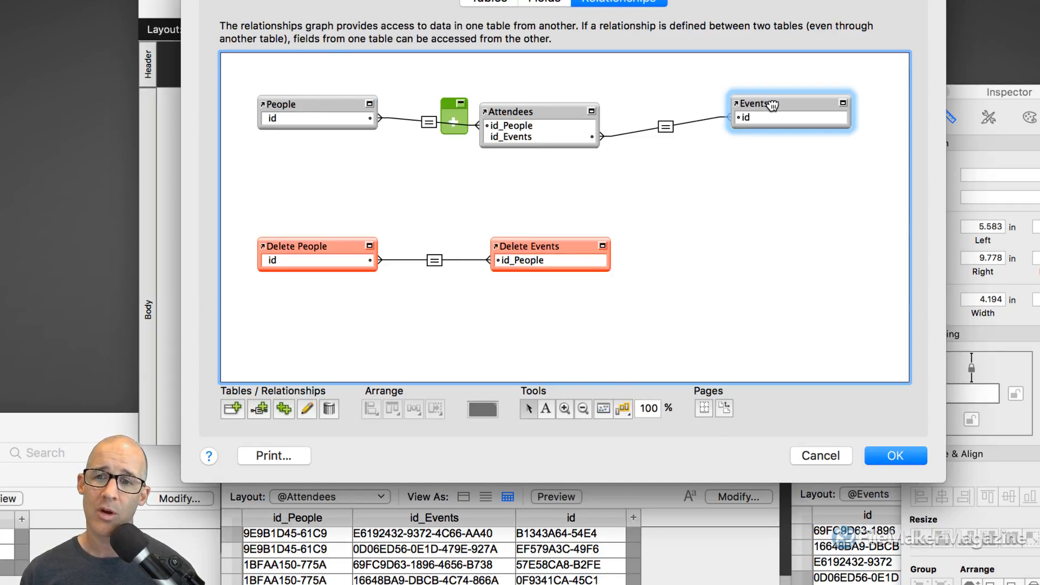
{"action": "left_click_drag", "start_coordinate": [772, 105], "coordinate": [731, 104]}
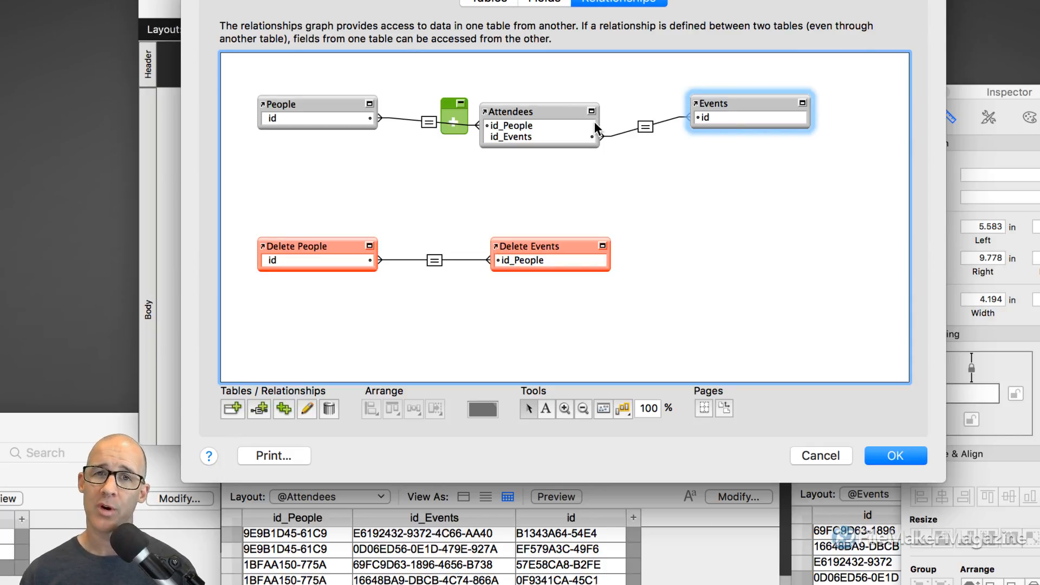
Trace the relationship path from People through Attendees to Events in the graph and close the database definition
{"action": "left_click", "coordinate": [520, 110]}
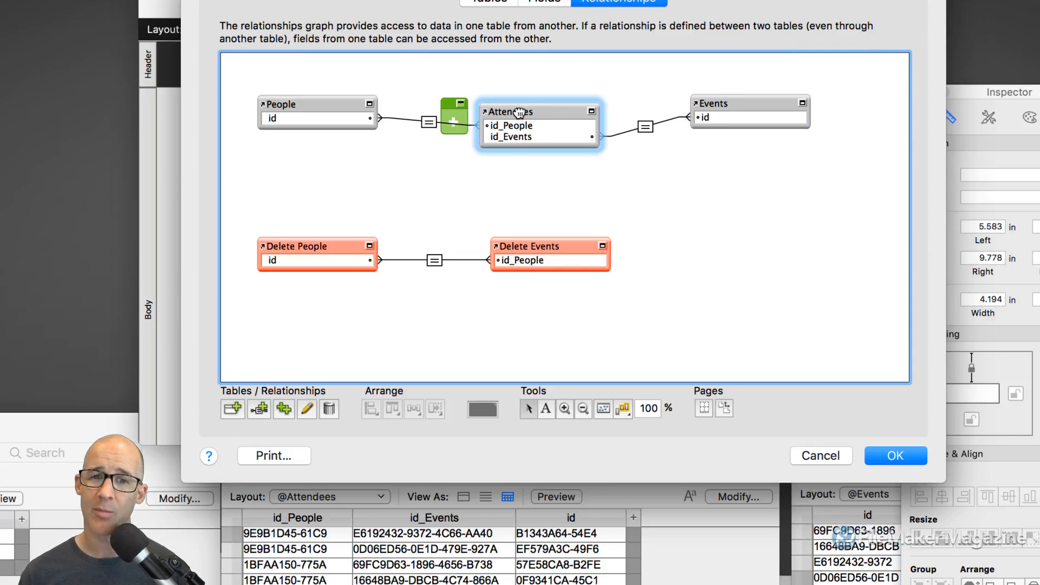
{"action": "left_click", "coordinate": [289, 104]}
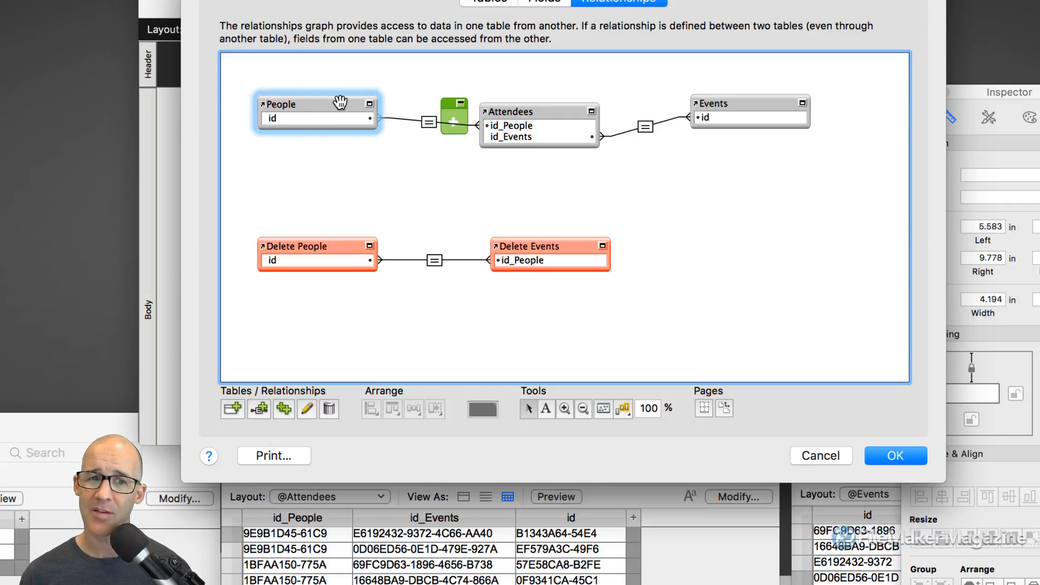
{"action": "left_click", "coordinate": [537, 111]}
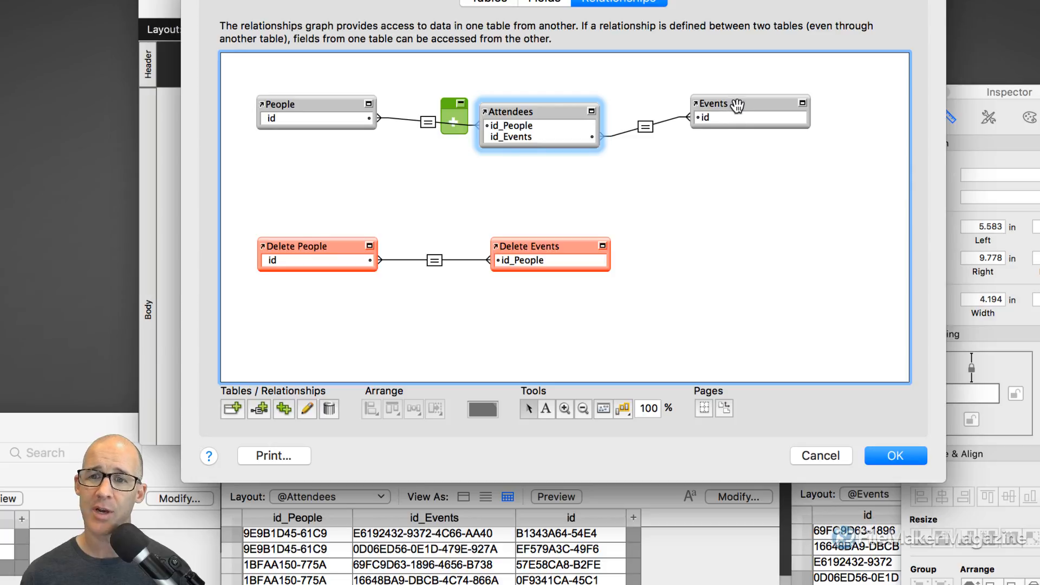
{"action": "left_click", "coordinate": [703, 124]}
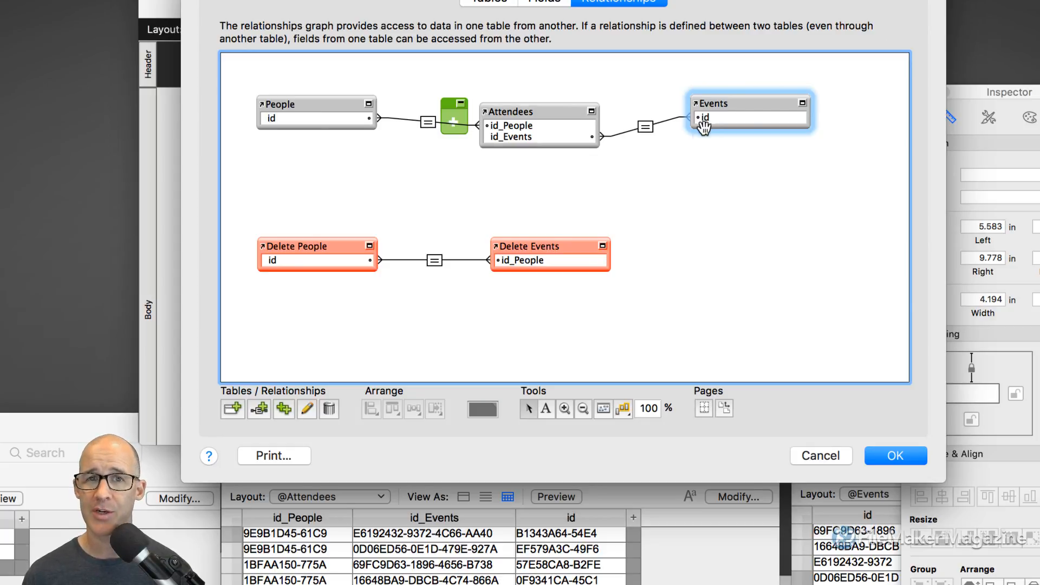
{"action": "left_click", "coordinate": [427, 123]}
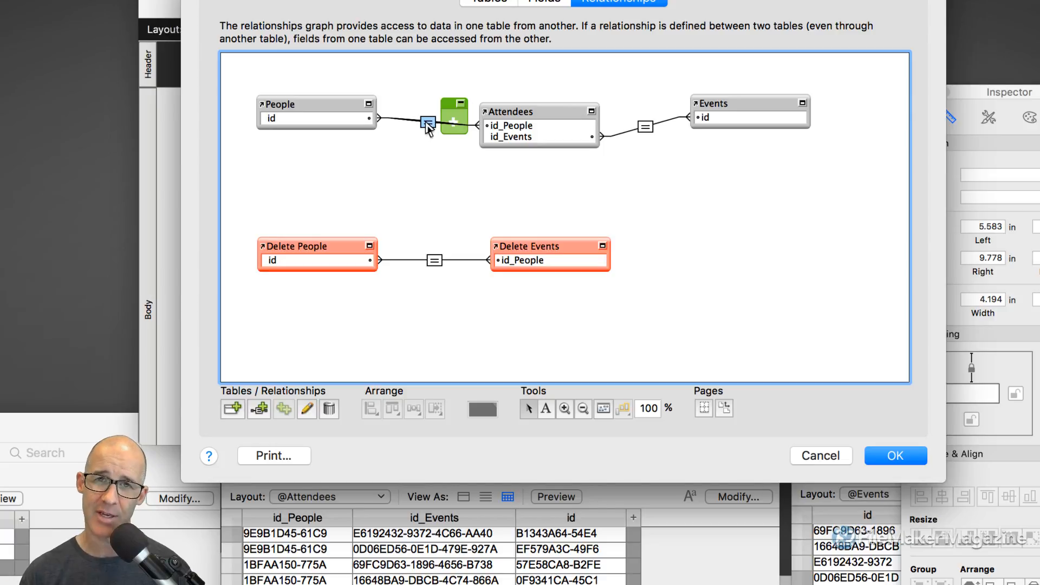
{"action": "left_click", "coordinate": [518, 113]}
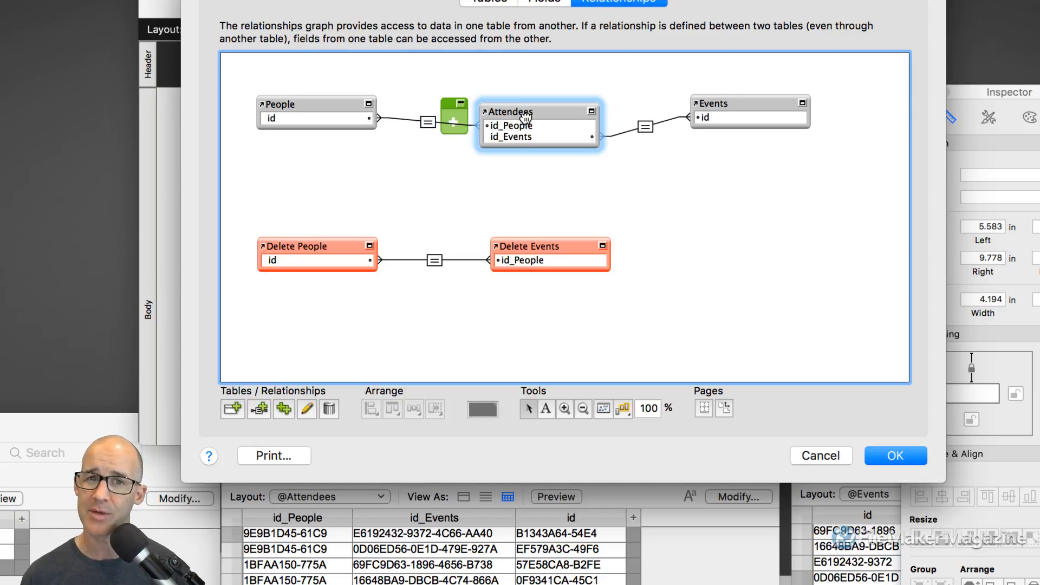
{"action": "left_click", "coordinate": [726, 103]}
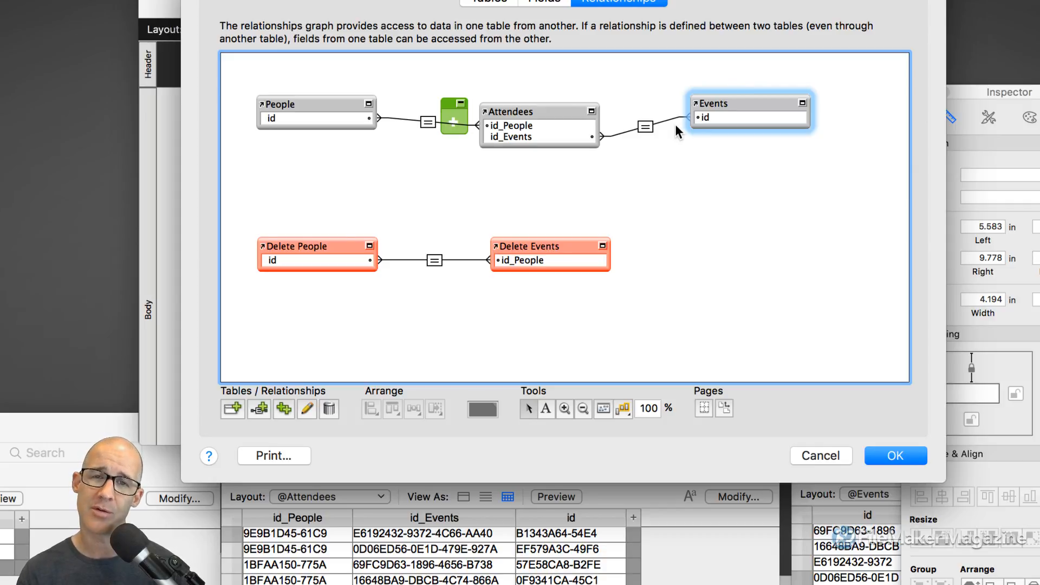
{"action": "left_click", "coordinate": [646, 127]}
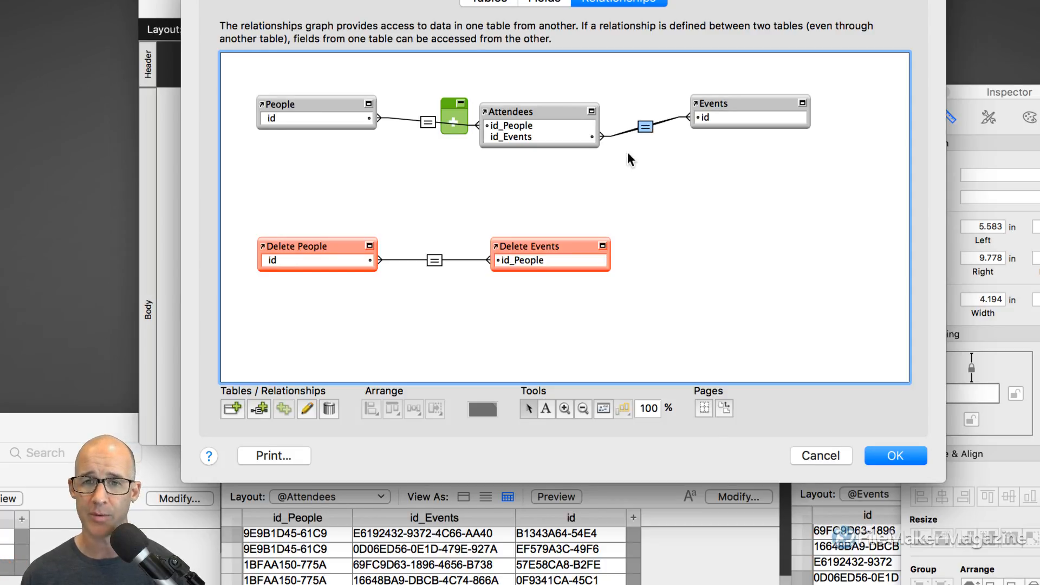
{"action": "left_click", "coordinate": [538, 111]}
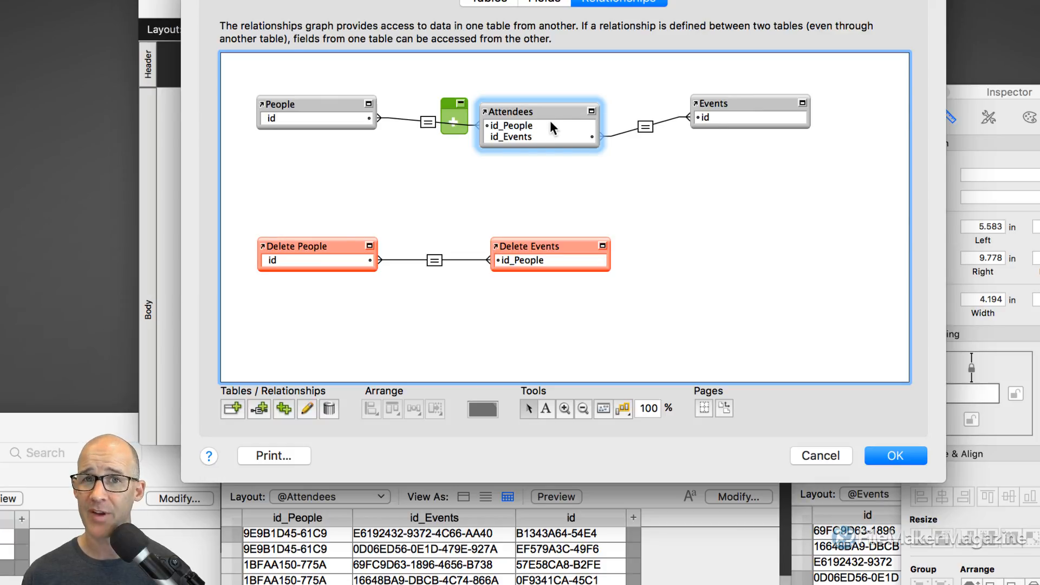
{"action": "left_click", "coordinate": [902, 456]}
Set the People layout's portal to show related records from Attendees
{"action": "double_click", "coordinate": [616, 221]}
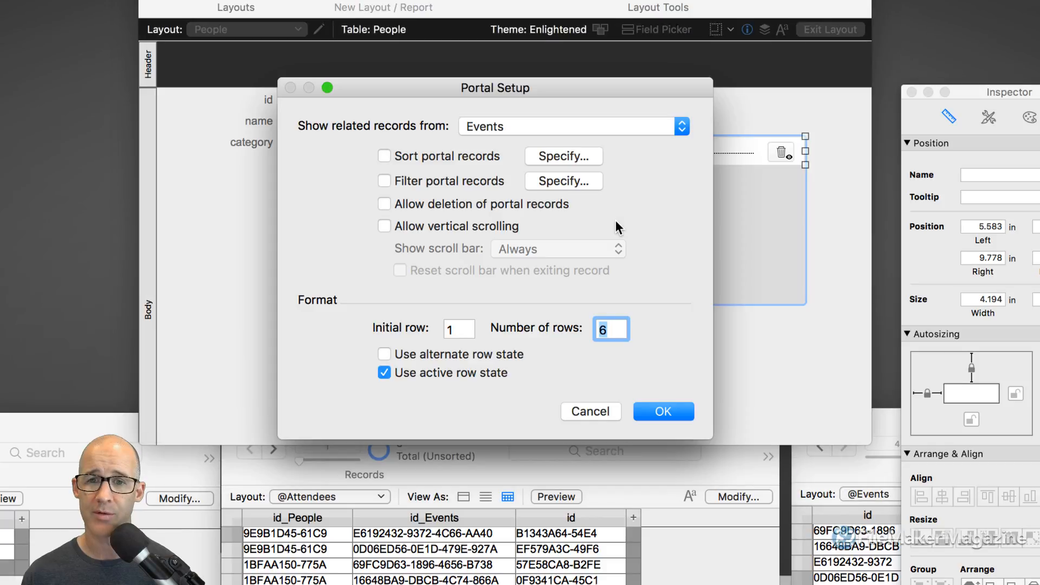
{"action": "left_click", "coordinate": [529, 122]}
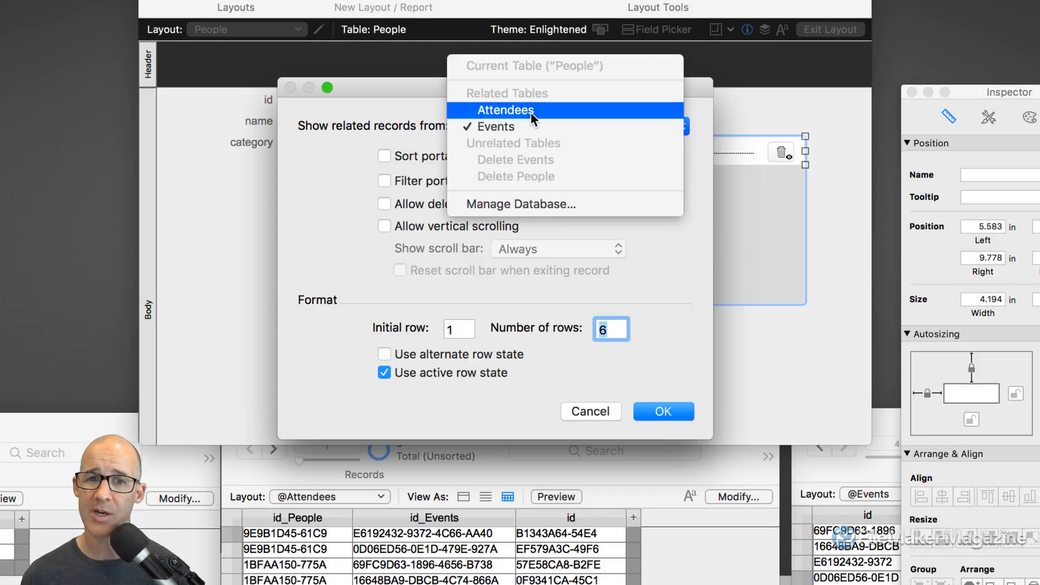
{"action": "left_click", "coordinate": [531, 111]}
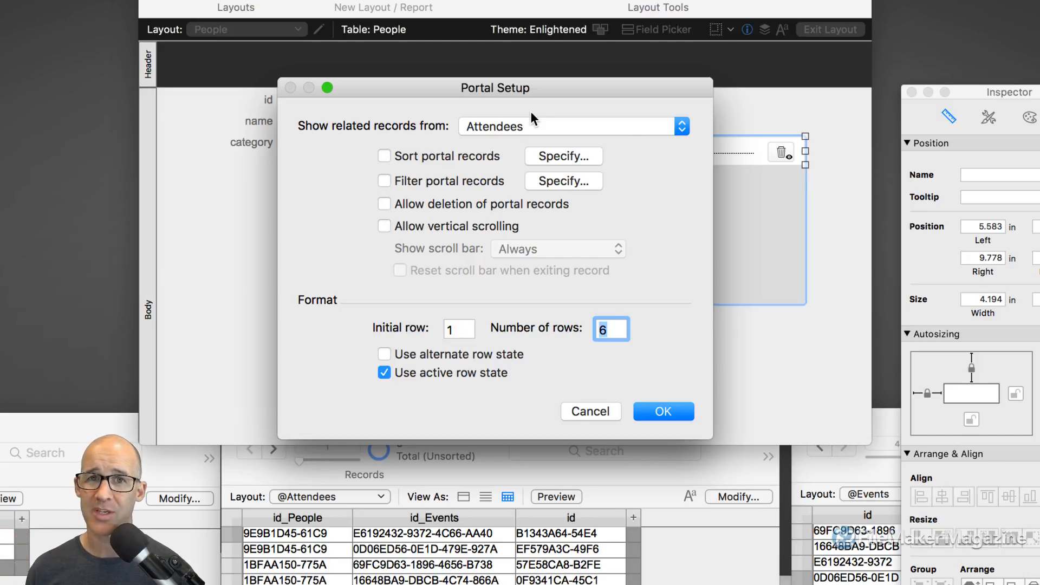
{"action": "left_click", "coordinate": [657, 415]}
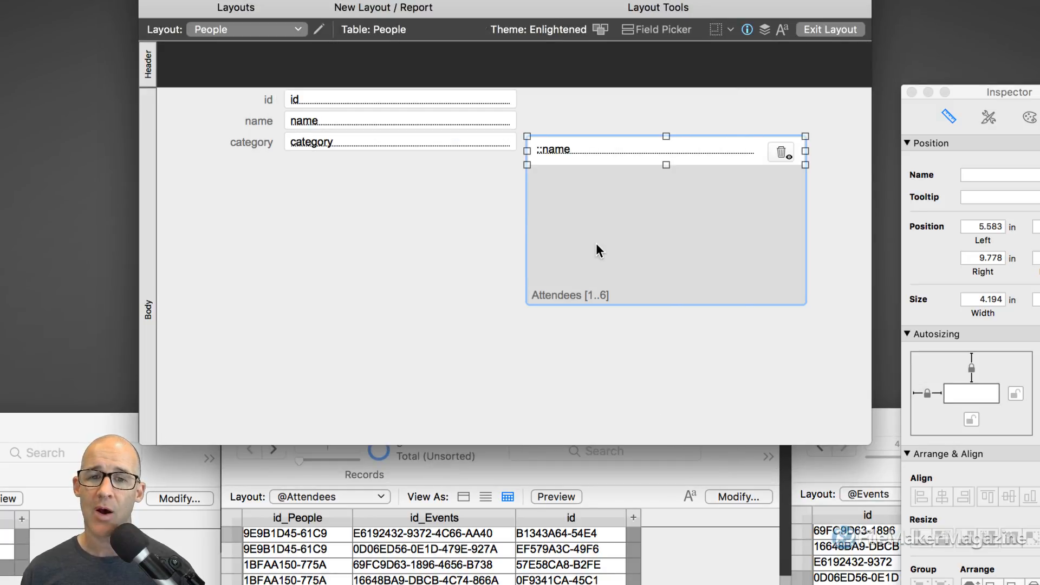
Reopen the relationships graph and colour the People table occurrence purple
{"action": "scroll", "coordinate": [595, 243], "scroll_direction": "right", "scroll_amount": 2}
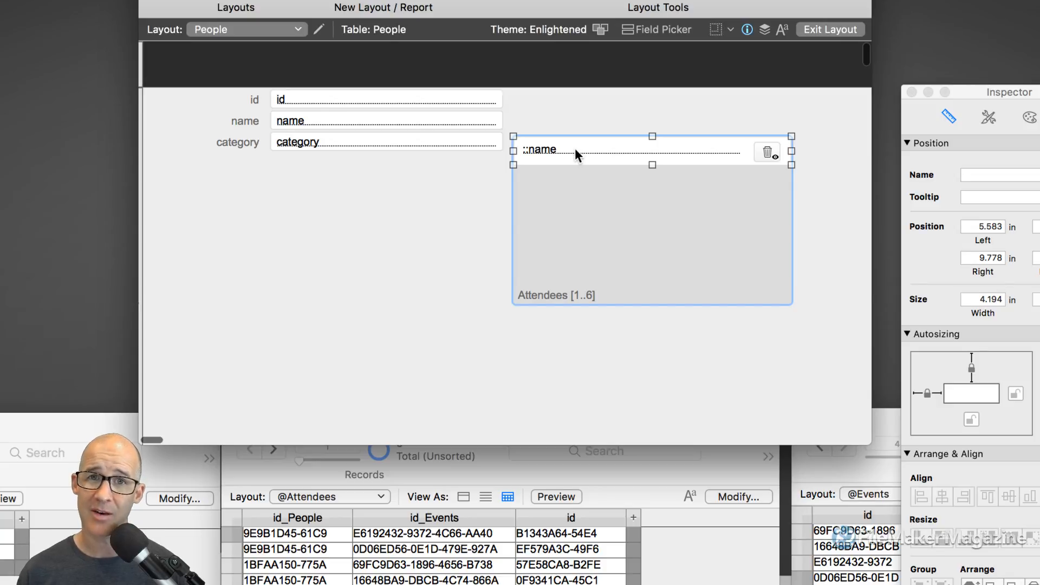
{"action": "key", "text": "super+shift+d"}
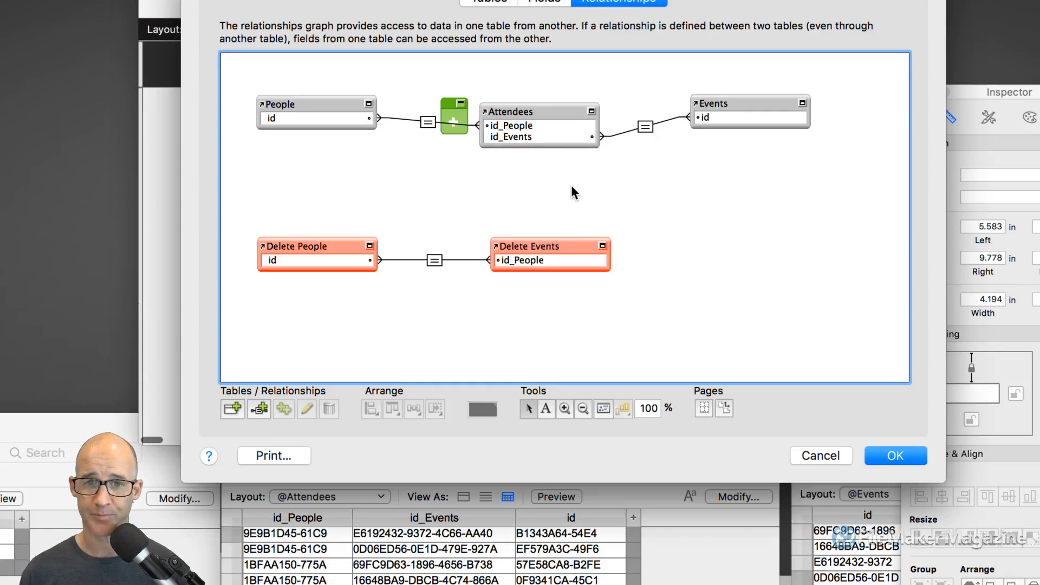
{"action": "left_click", "coordinate": [327, 104]}
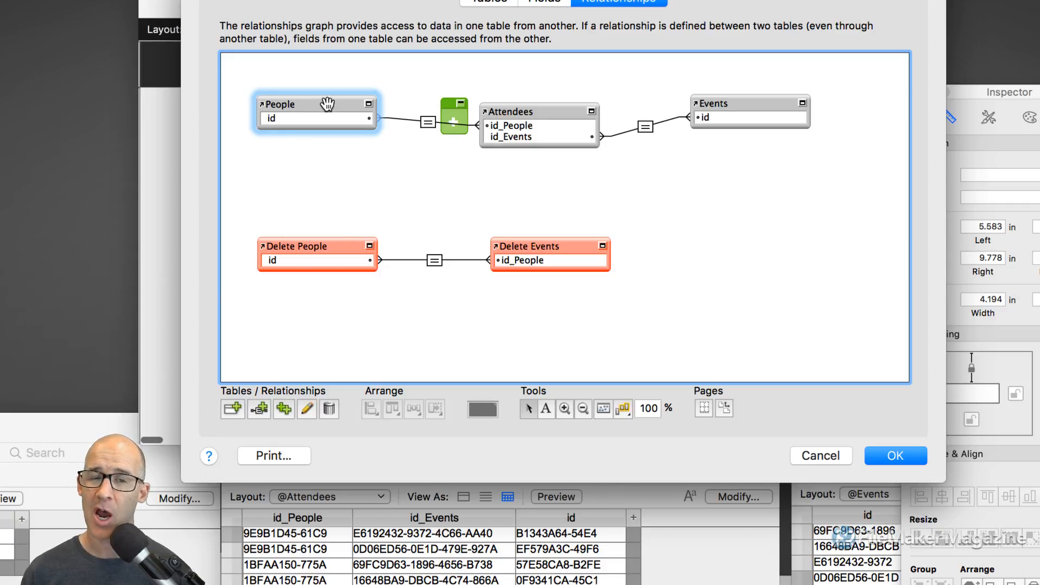
{"action": "left_click", "coordinate": [482, 410]}
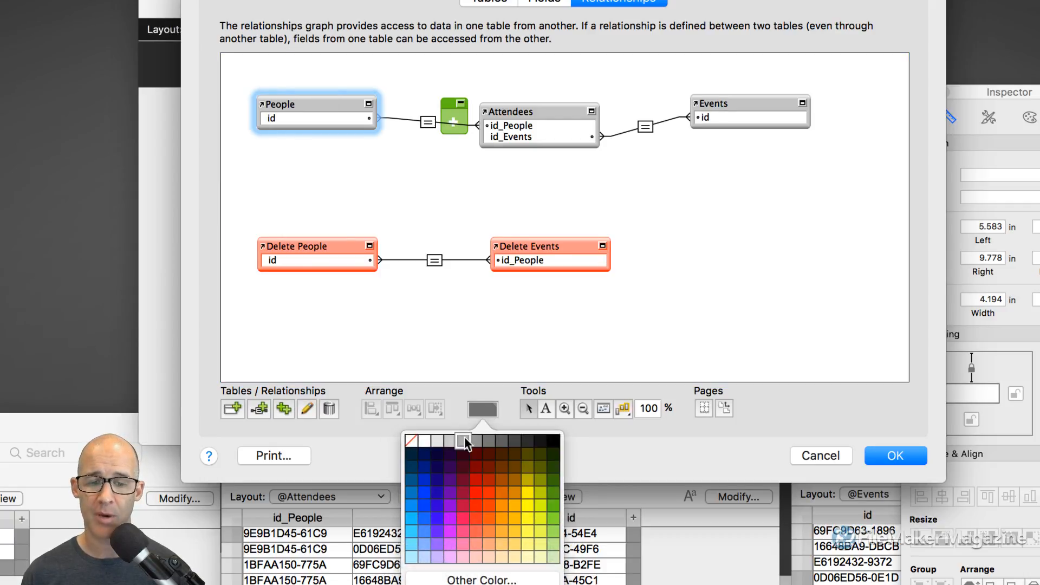
{"action": "left_click", "coordinate": [451, 506]}
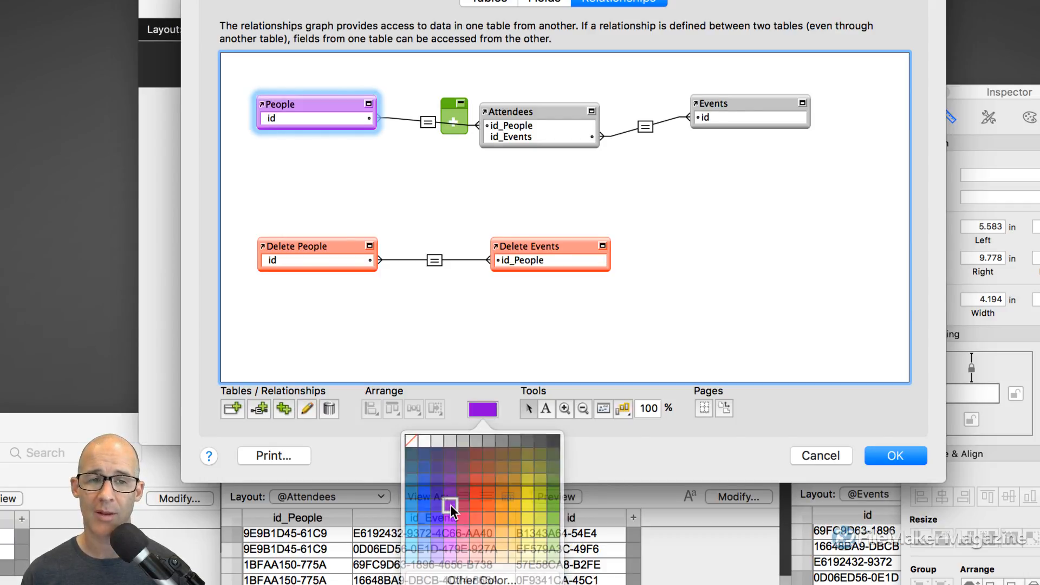
Colour the Attendees table occurrence light blue in the relationships graph and reselect People
{"action": "left_click", "coordinate": [543, 128]}
{"action": "left_click", "coordinate": [477, 412]}
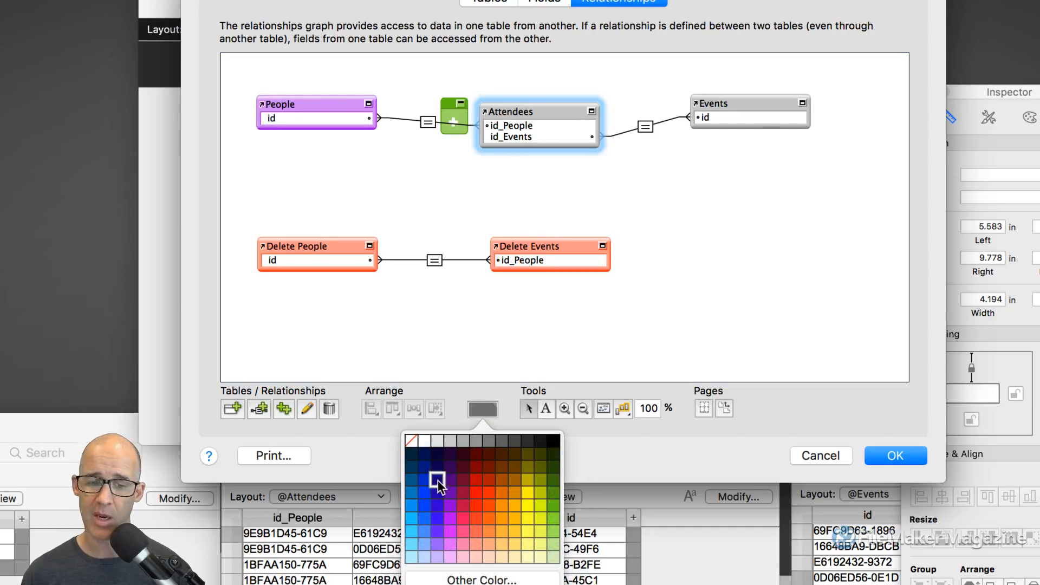
{"action": "left_click", "coordinate": [425, 503]}
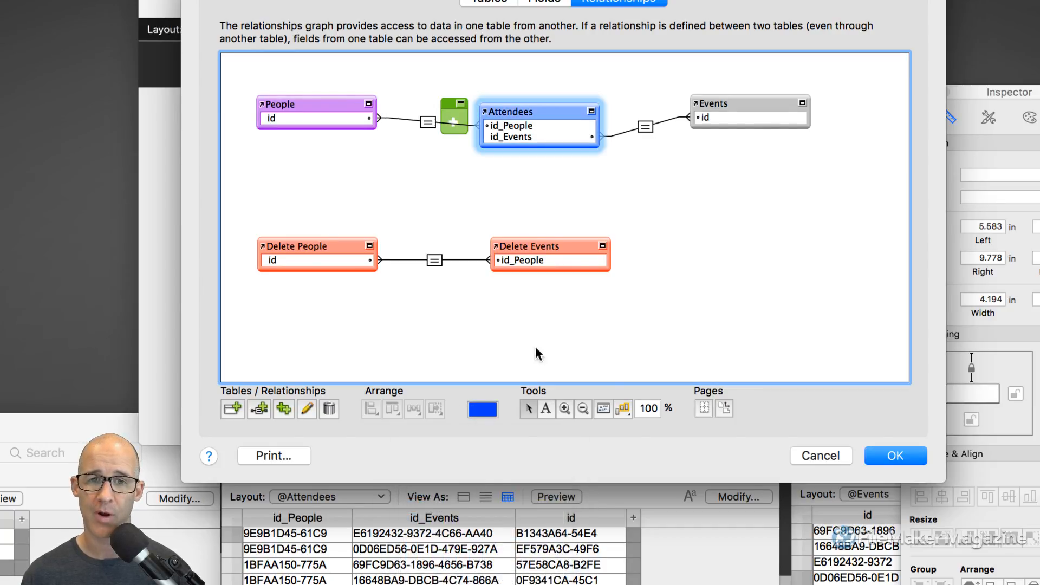
{"action": "left_click", "coordinate": [483, 409]}
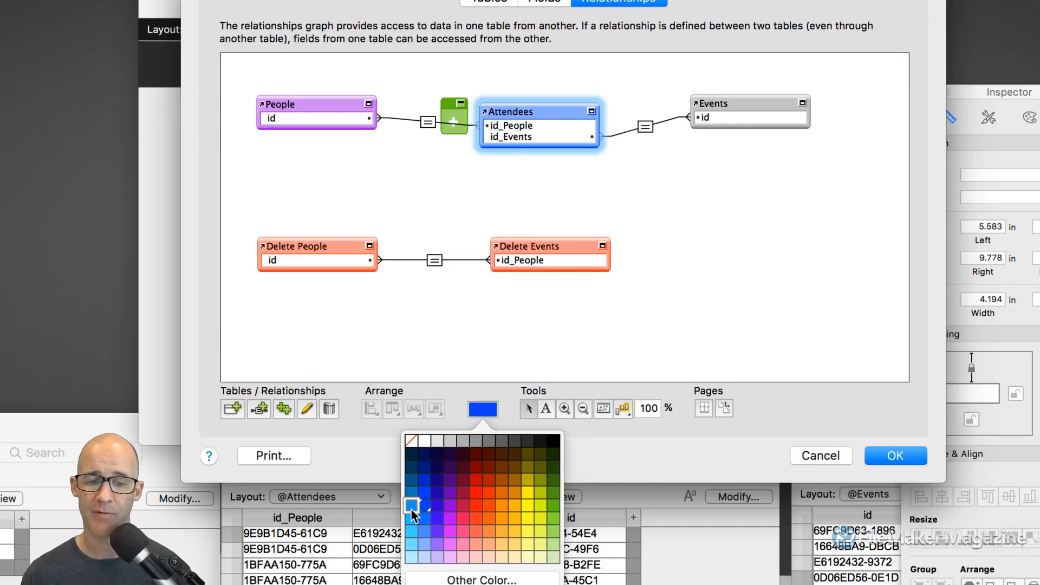
{"action": "left_click", "coordinate": [411, 508]}
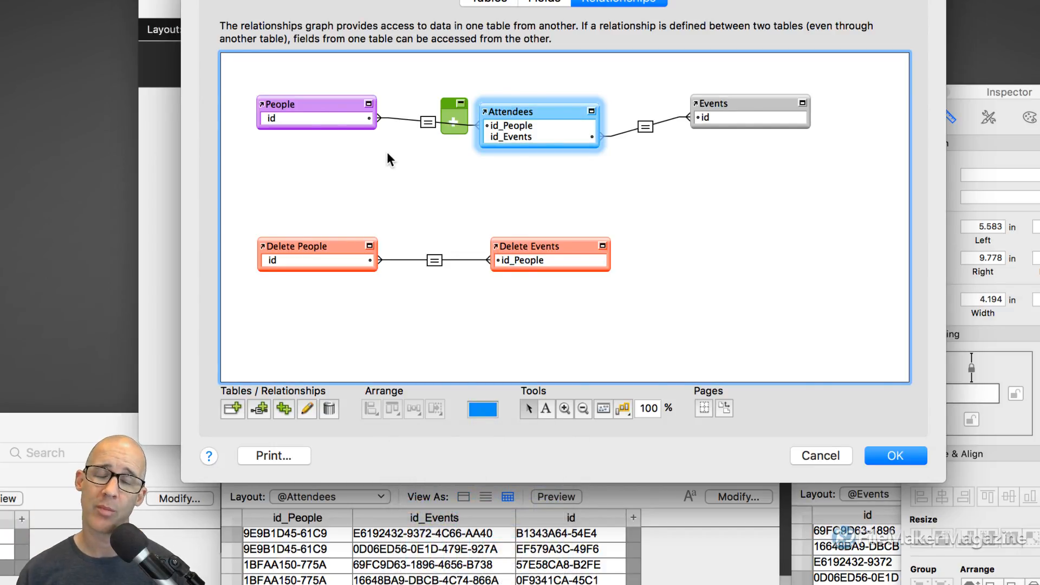
{"action": "left_click", "coordinate": [328, 107]}
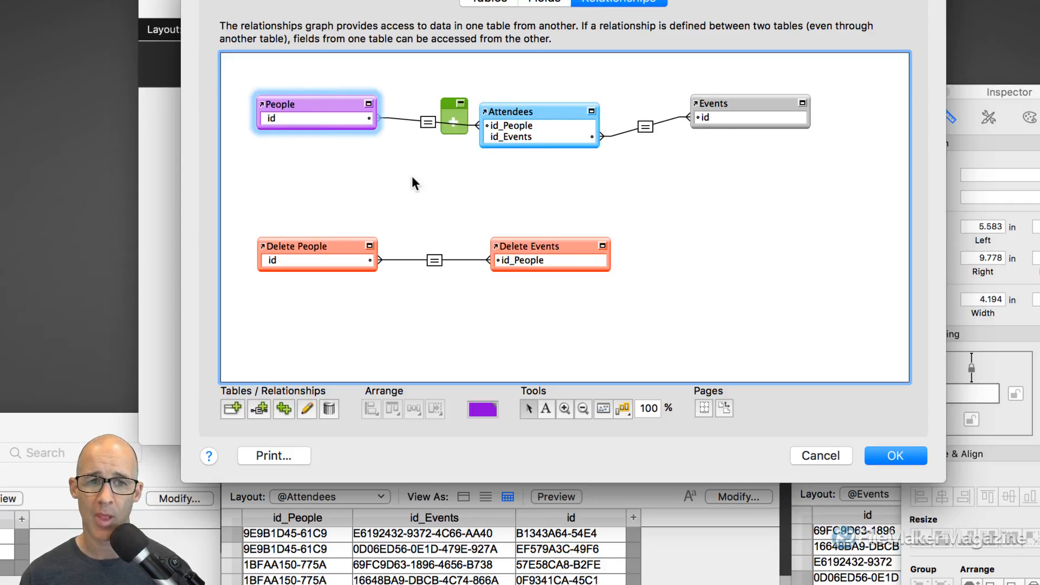
Expand the Attendees and Events table occurrences to list all their fields, and save the database definition
{"action": "left_click", "coordinate": [533, 112]}
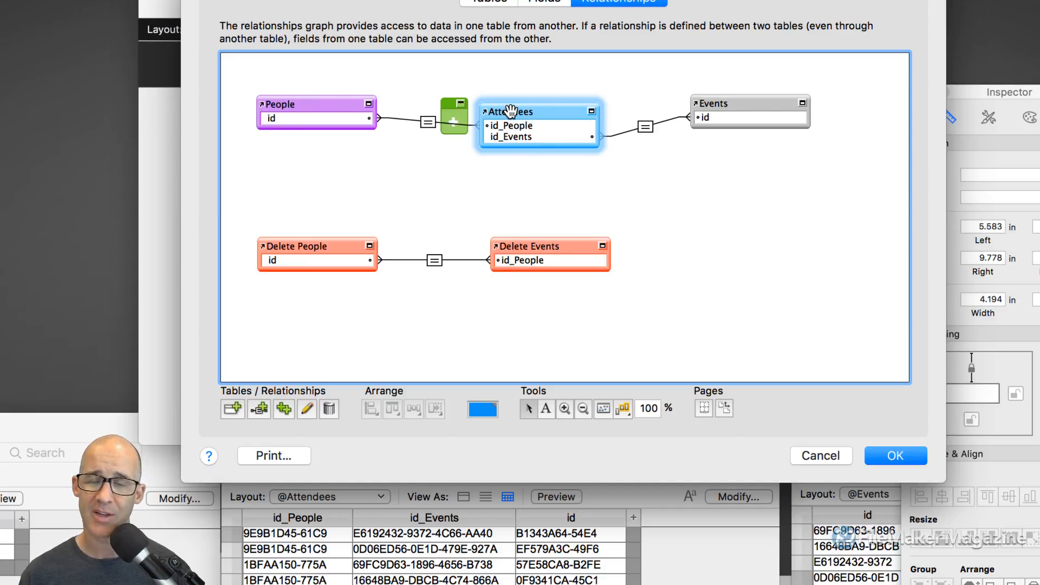
{"action": "left_click", "coordinate": [348, 104]}
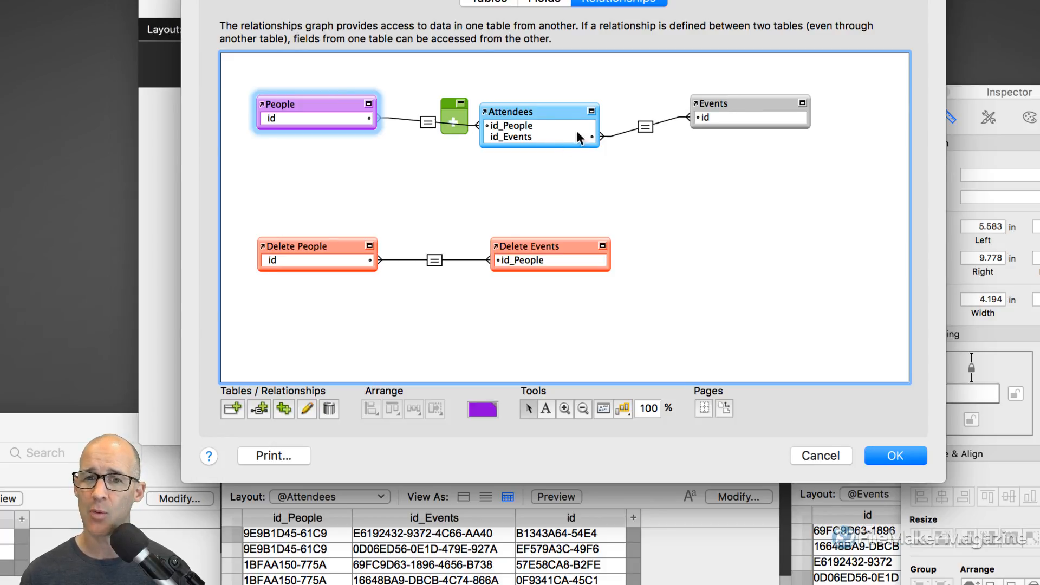
{"action": "left_click", "coordinate": [591, 111]}
{"action": "left_click", "coordinate": [591, 111]}
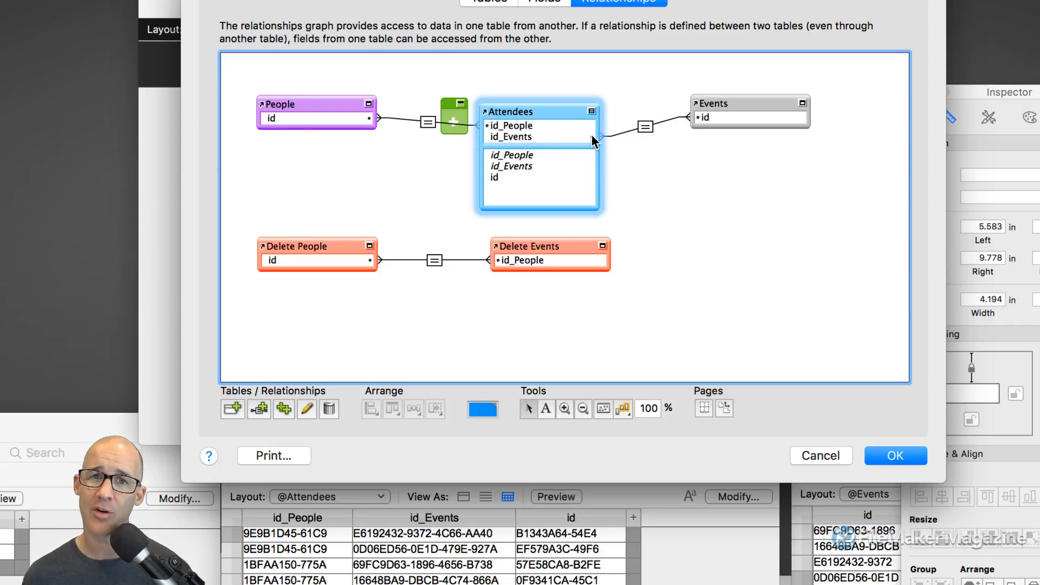
{"action": "left_click", "coordinate": [803, 104]}
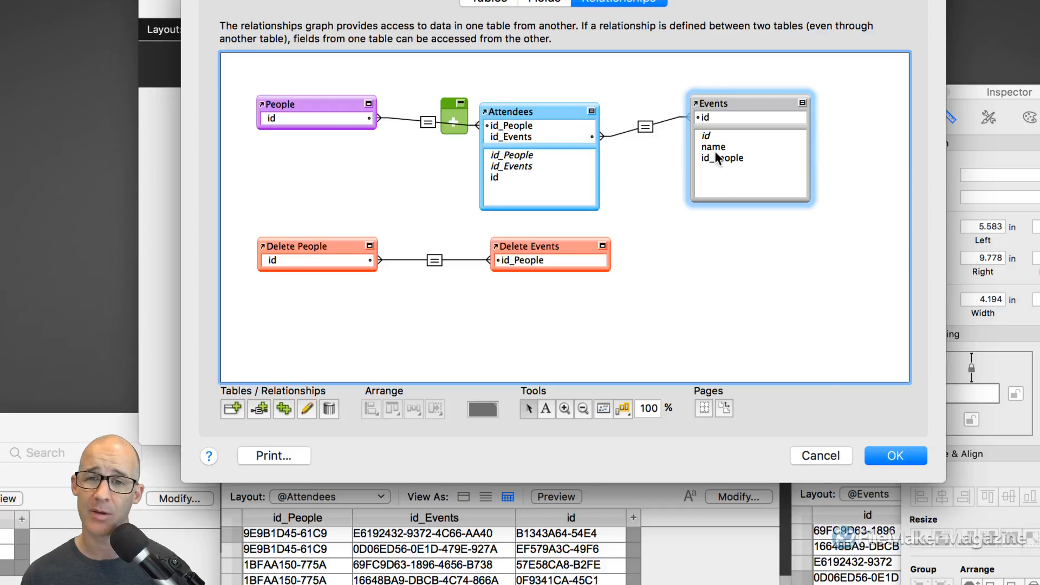
{"action": "left_click", "coordinate": [531, 120]}
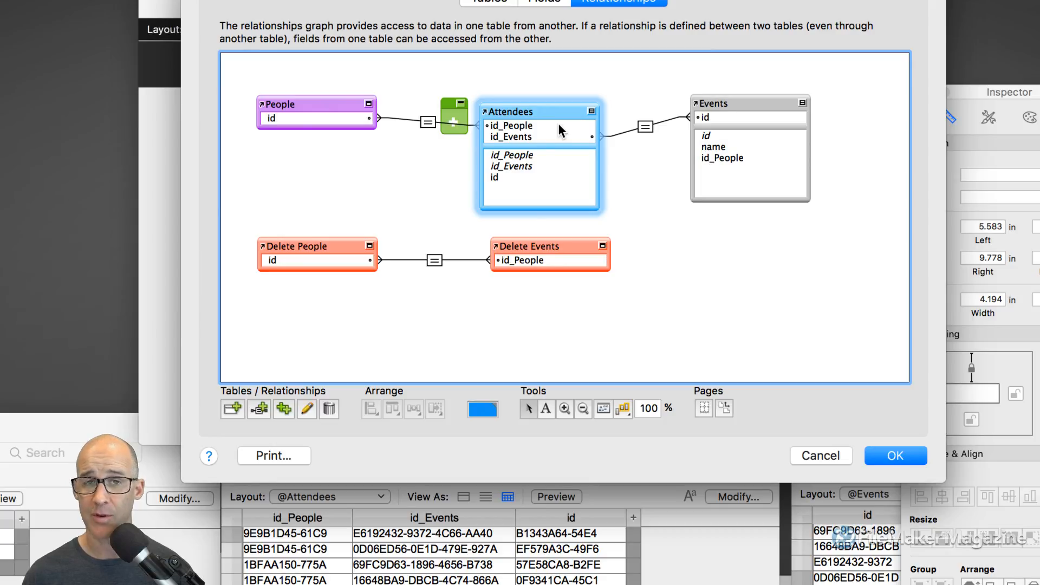
{"action": "left_click", "coordinate": [298, 103]}
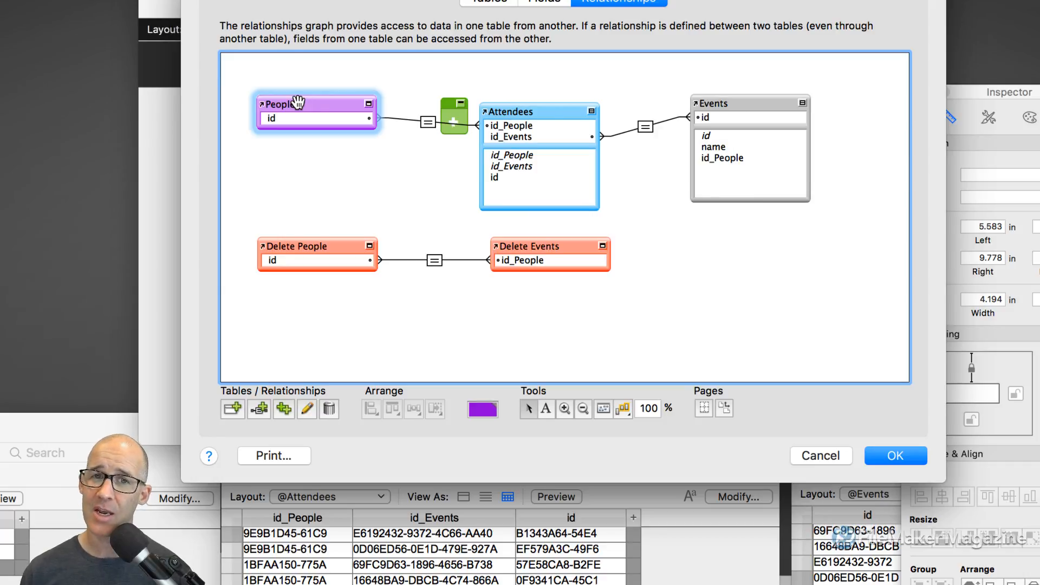
{"action": "left_click", "coordinate": [767, 105]}
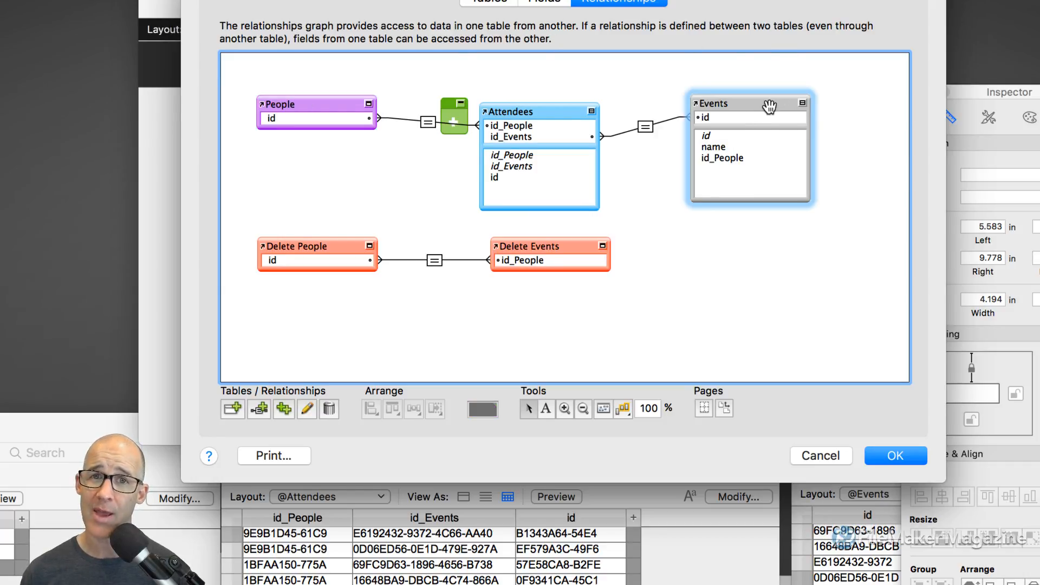
{"action": "left_click", "coordinate": [908, 460]}
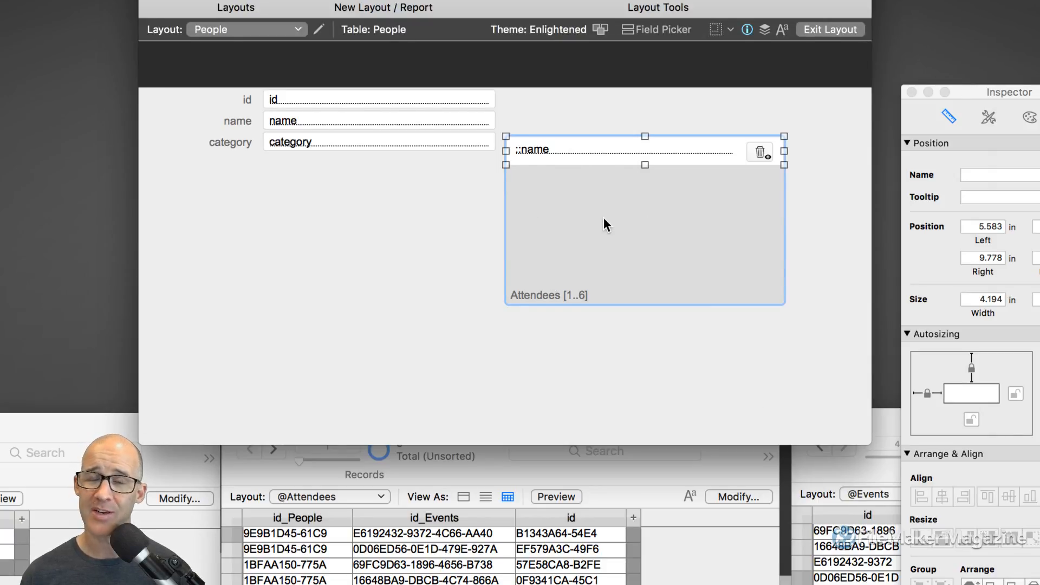
Check the source table of the portal's name field and the related table set for the portal itself
{"action": "double_click", "coordinate": [601, 154]}
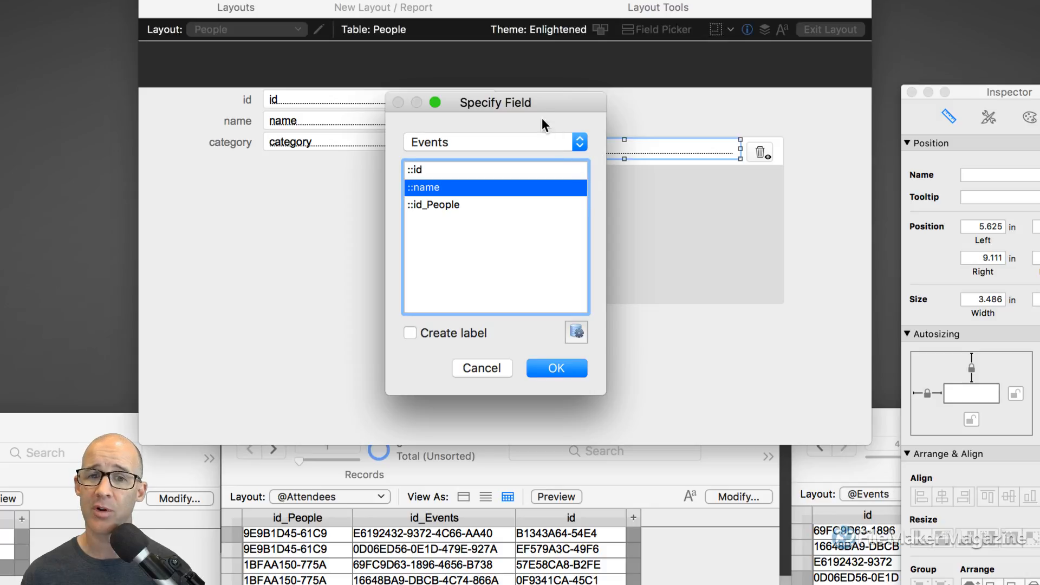
{"action": "left_click_drag", "start_coordinate": [531, 104], "coordinate": [413, 112]}
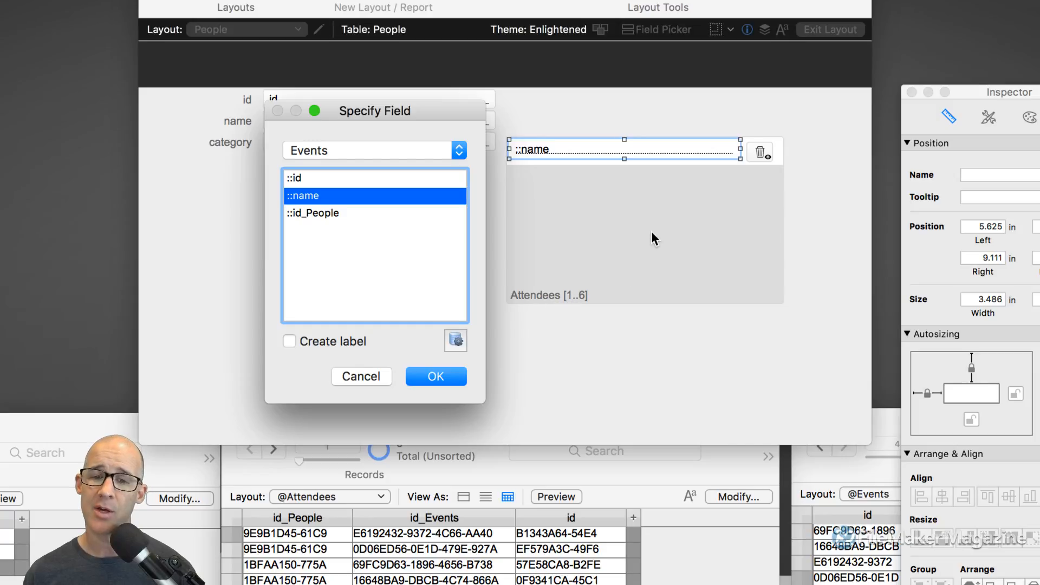
{"action": "left_click", "coordinate": [454, 376]}
{"action": "double_click", "coordinate": [601, 266]}
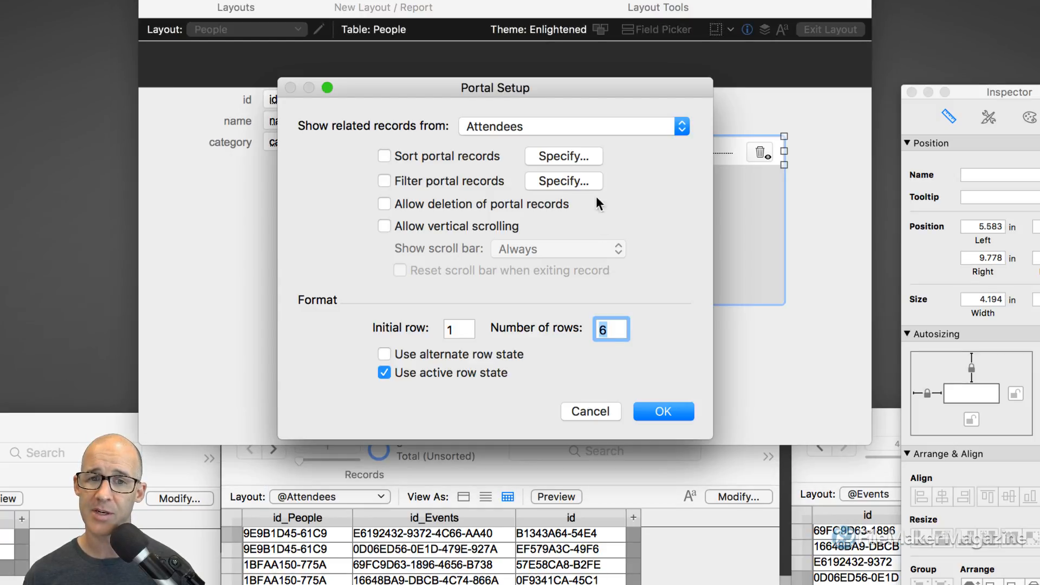
{"action": "left_click", "coordinate": [528, 125]}
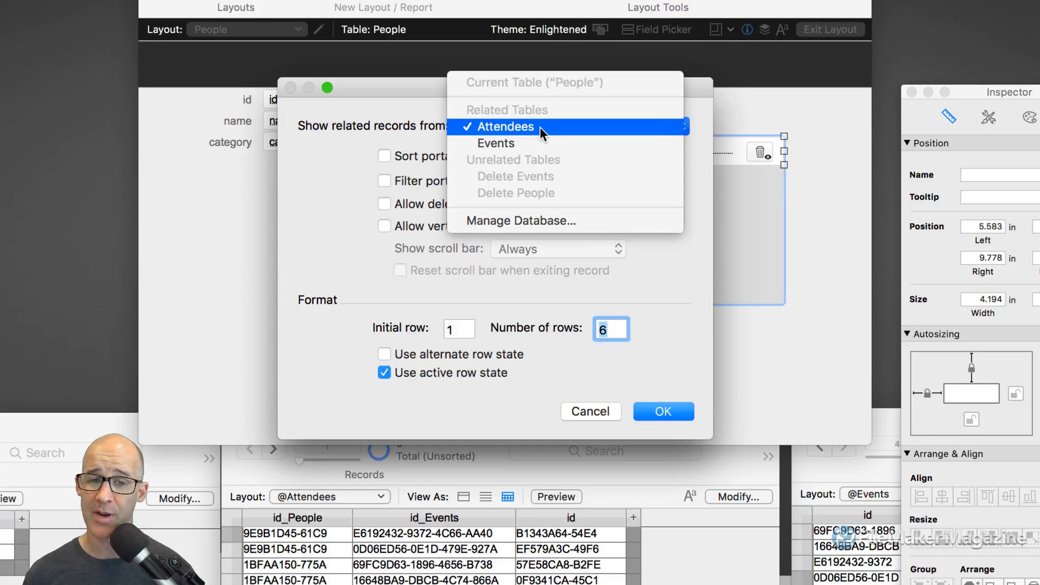
{"action": "left_click", "coordinate": [531, 127]}
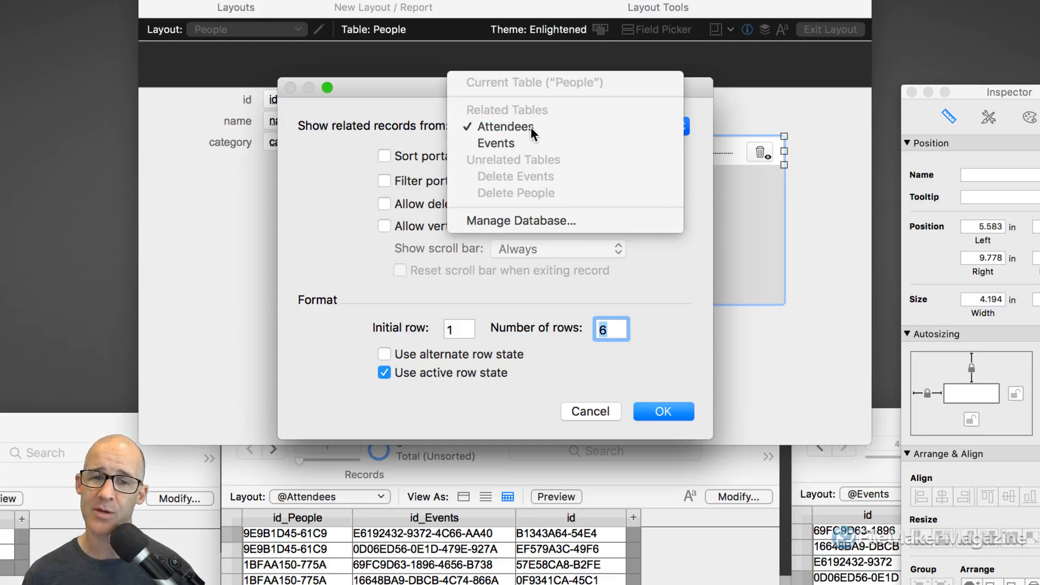
{"action": "left_click", "coordinate": [676, 414]}
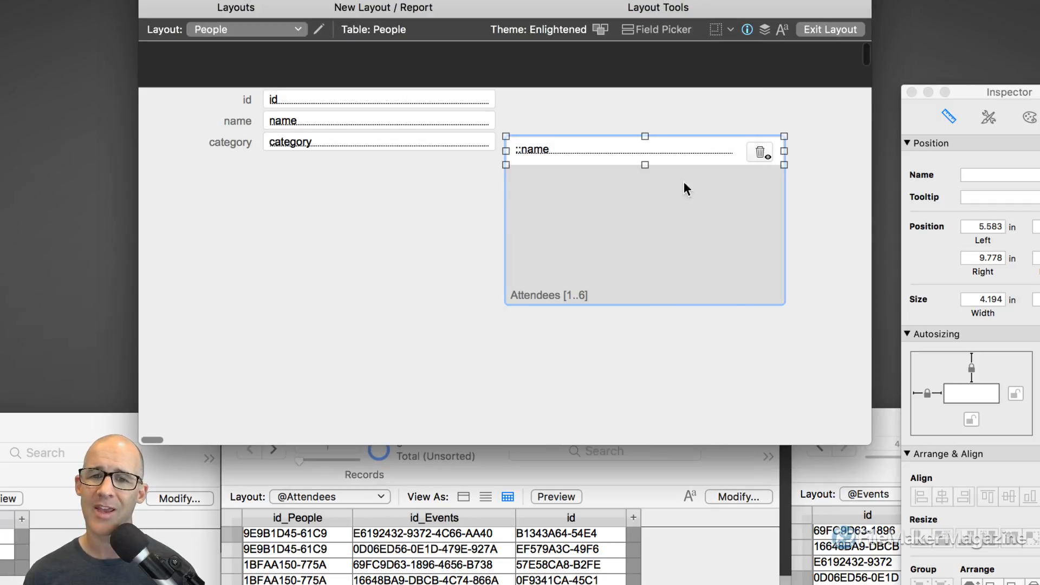
Delete the portal's name field and place a new Events::name field in the portal's first row
{"action": "left_click", "coordinate": [598, 152]}
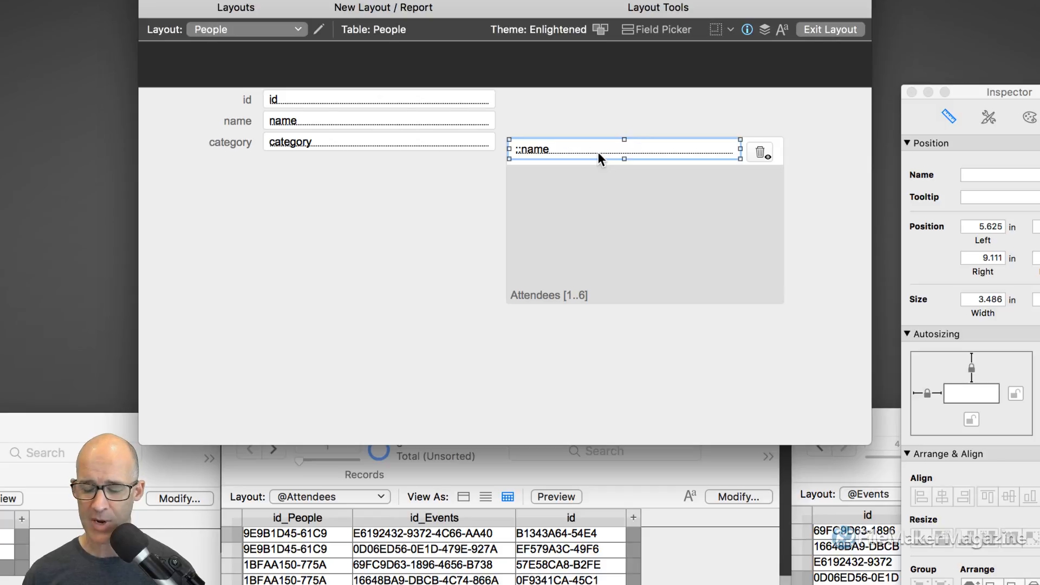
{"action": "key", "text": "BackSpace"}
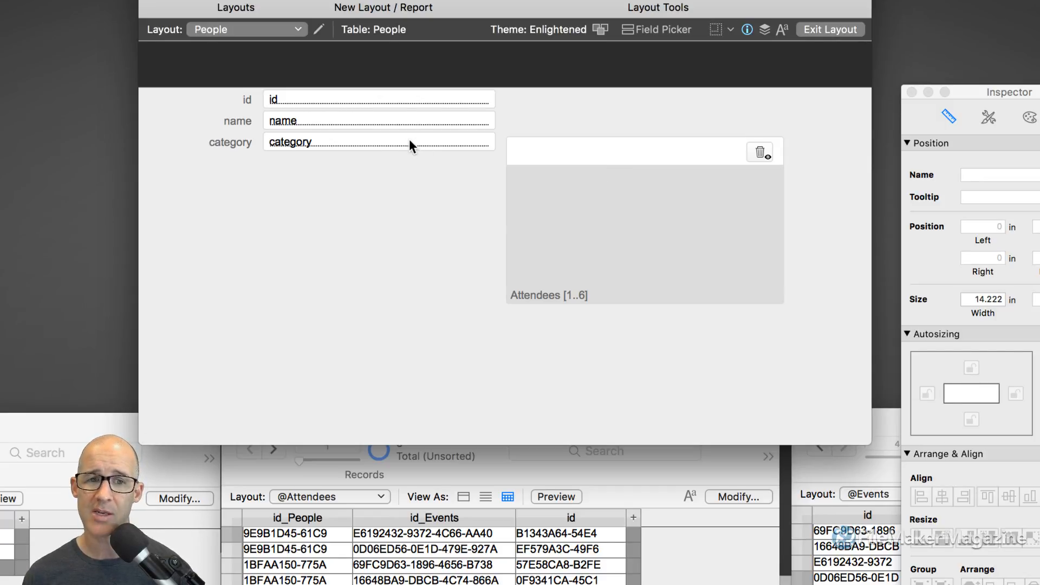
{"action": "left_click_drag", "start_coordinate": [374, 140], "coordinate": [623, 151]}
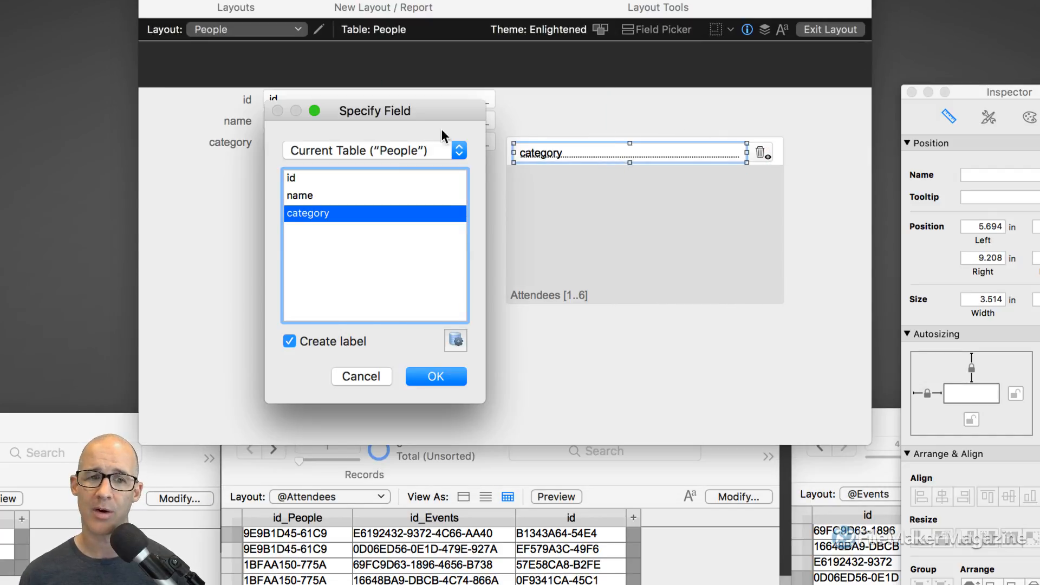
{"action": "left_click_drag", "start_coordinate": [417, 106], "coordinate": [555, 103]}
{"action": "left_click", "coordinate": [521, 145]}
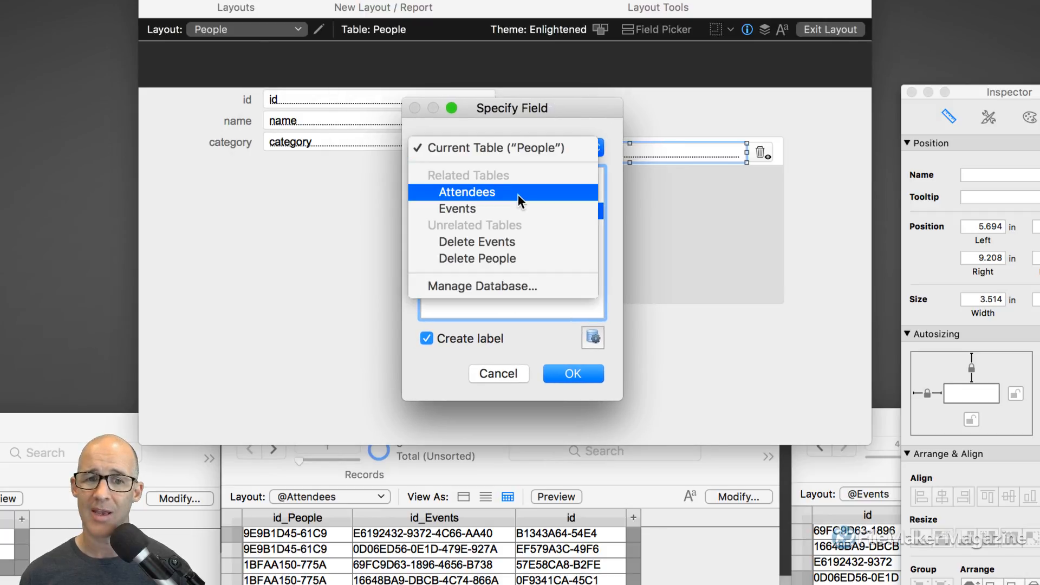
{"action": "left_click", "coordinate": [481, 210]}
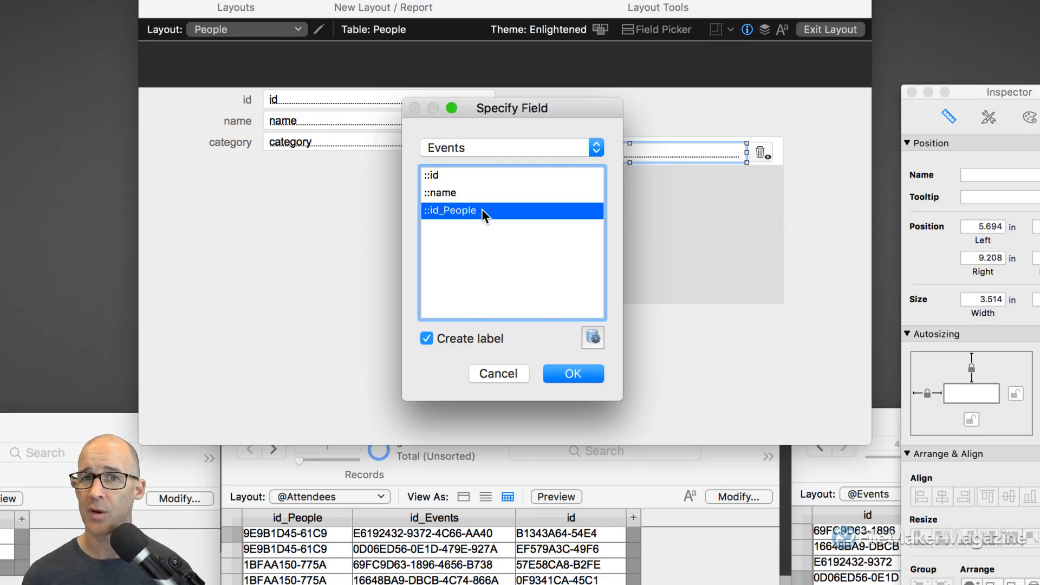
{"action": "left_click", "coordinate": [457, 193]}
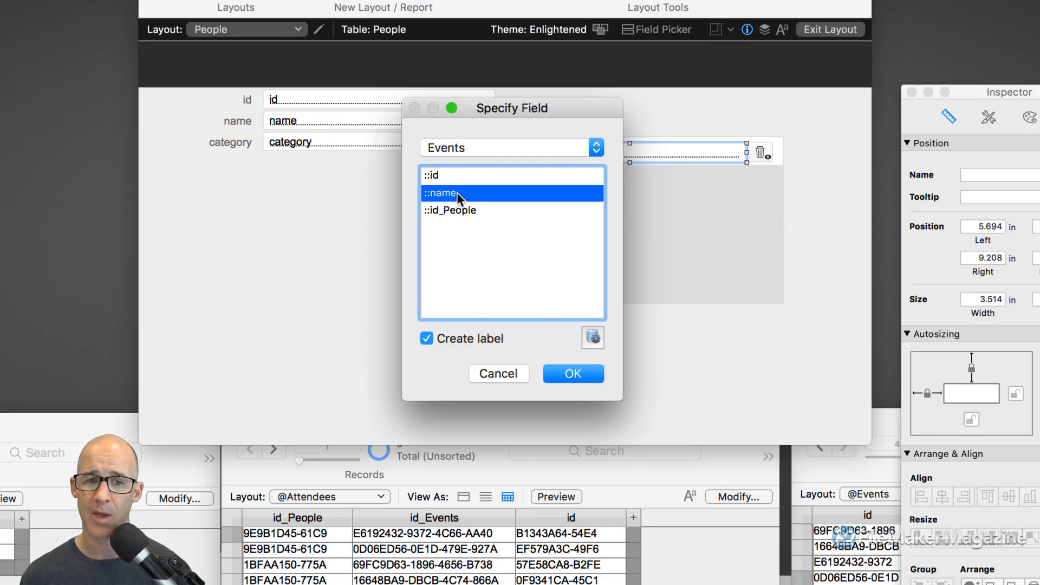
{"action": "left_click", "coordinate": [573, 373]}
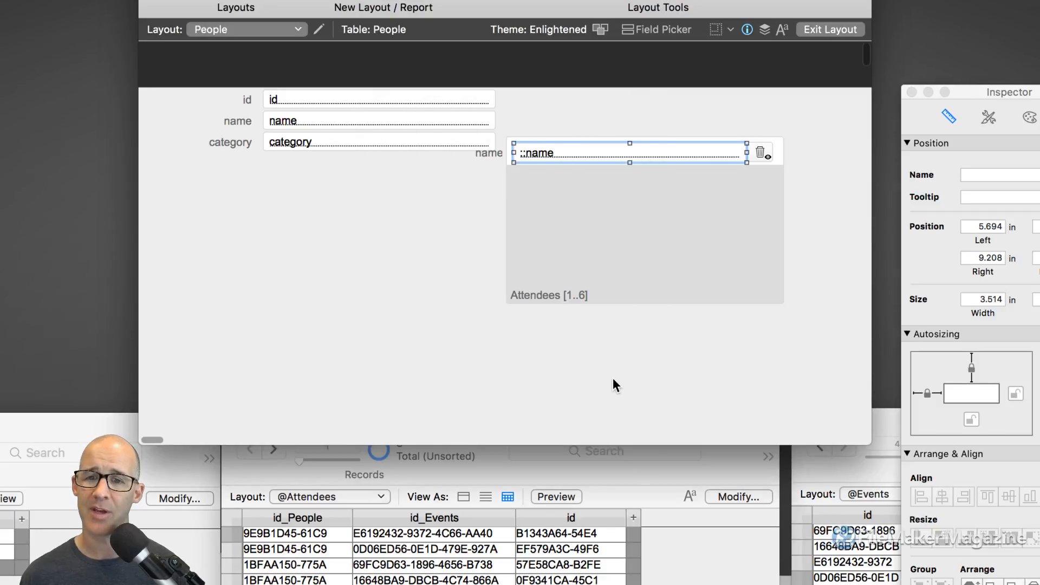
Delete the label of the new portal field and switch the layout to Browse mode
{"action": "left_click", "coordinate": [490, 152]}
{"action": "key", "text": "BackSpace"}
{"action": "key", "text": "super+b"}
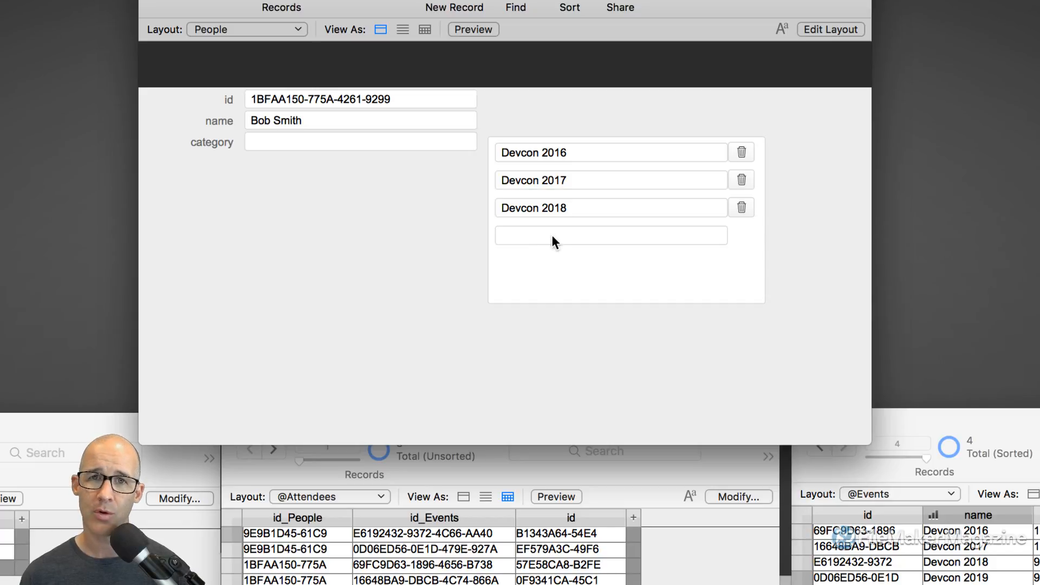
Examine the portal's Devcon event rows and the blank row beneath them in Browse mode
{"action": "left_click", "coordinate": [740, 234]}
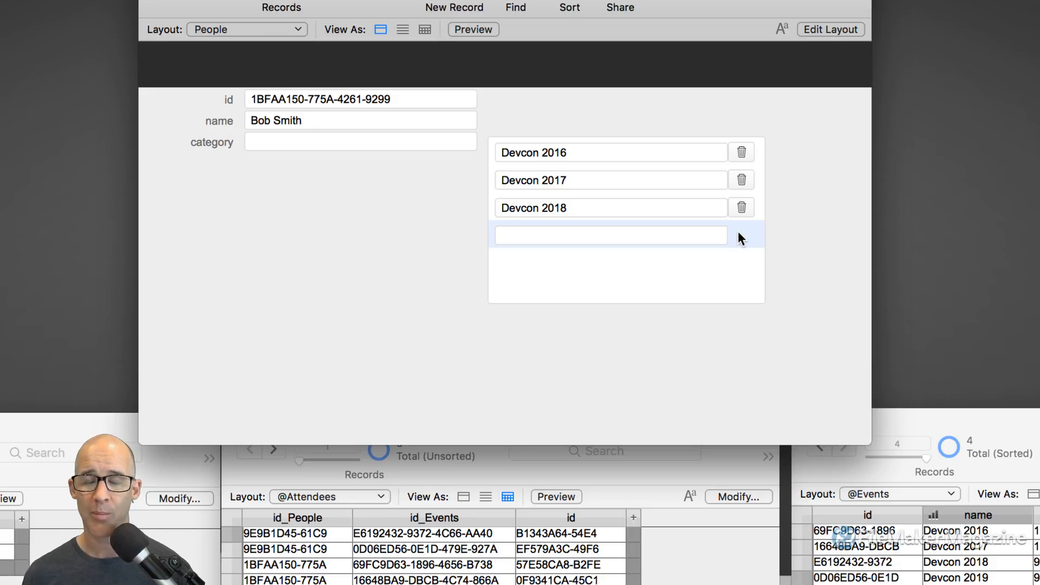
{"action": "left_click", "coordinate": [573, 233]}
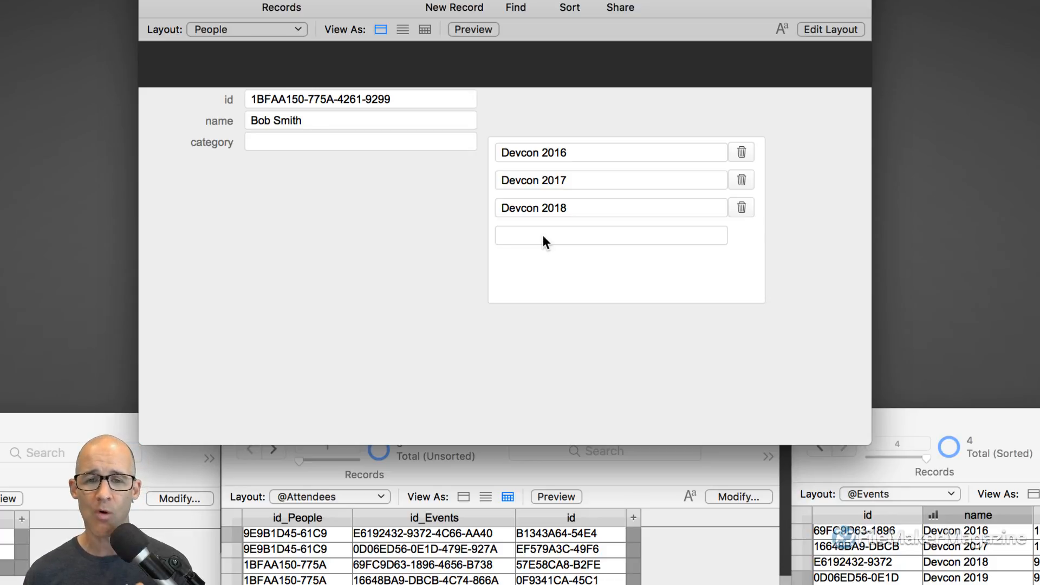
{"action": "left_click", "coordinate": [548, 208]}
{"action": "left_click", "coordinate": [553, 181]}
{"action": "left_click", "coordinate": [555, 151]}
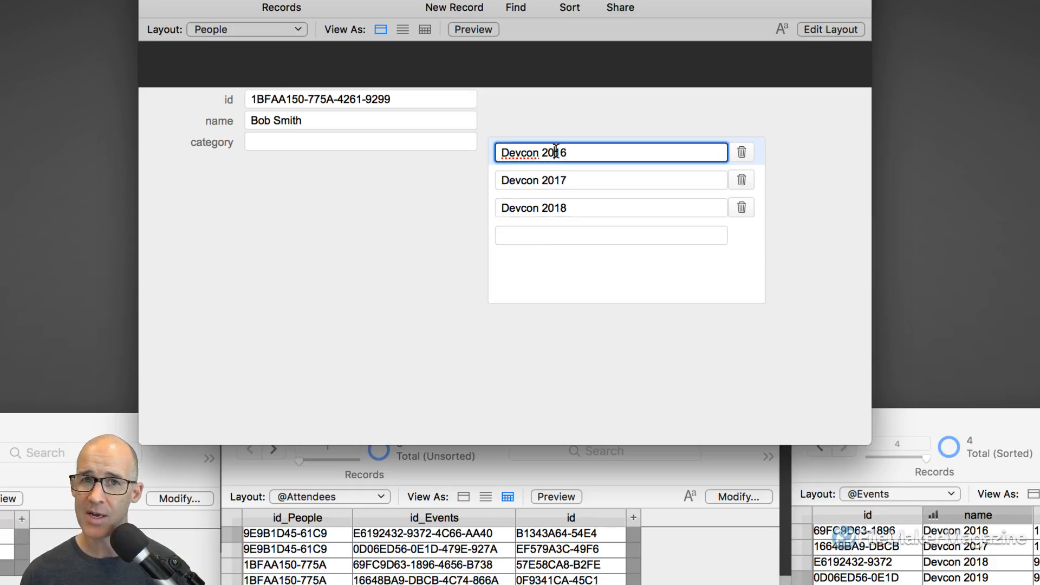
{"action": "left_click", "coordinate": [563, 182]}
{"action": "left_click", "coordinate": [568, 208]}
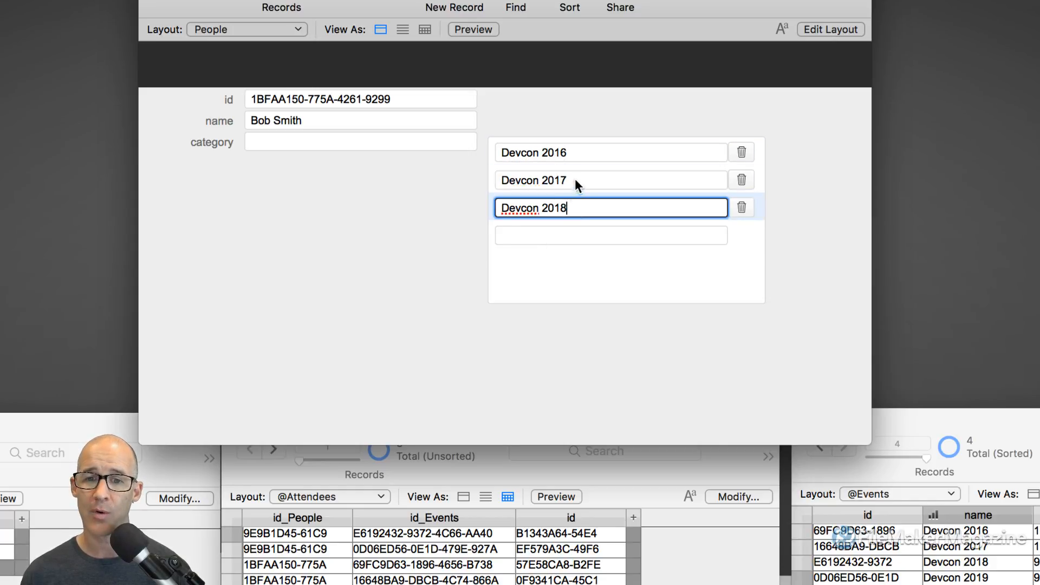
{"action": "left_click", "coordinate": [574, 179]}
{"action": "left_click", "coordinate": [573, 208]}
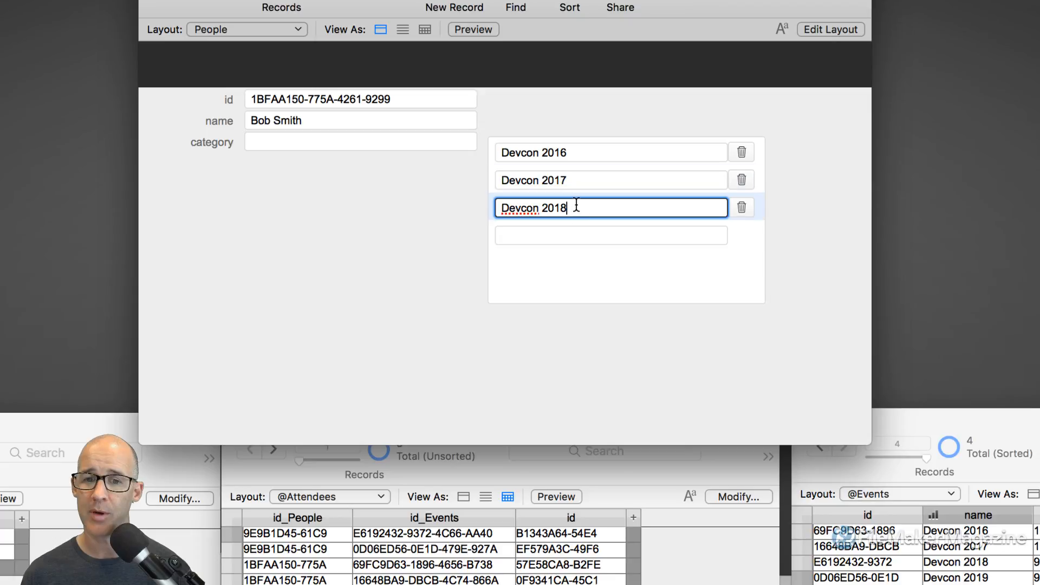
{"action": "left_click", "coordinate": [547, 233]}
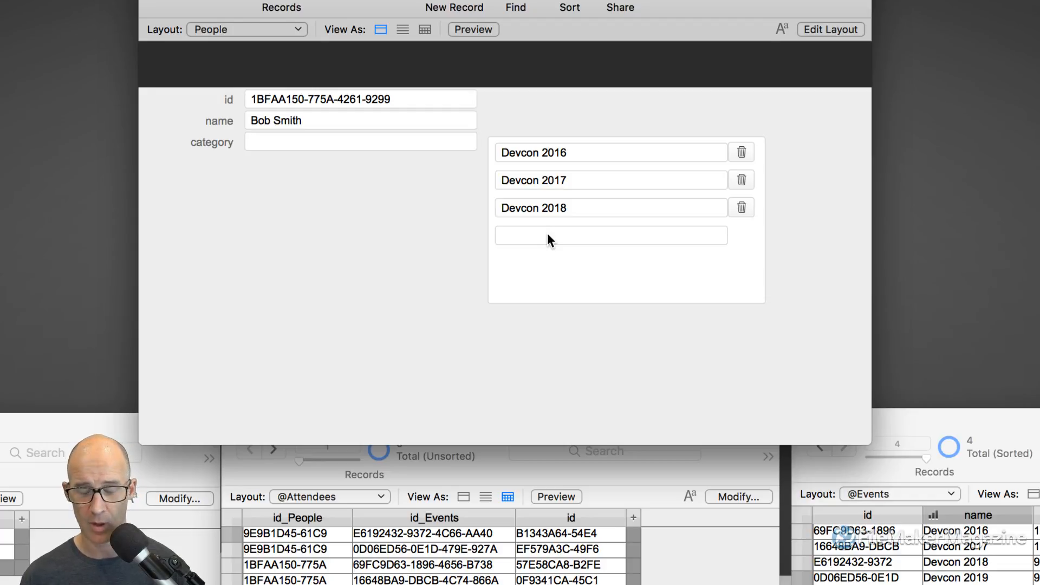
Reopen the relationships graph and review the record creation options of the People-to-Attendees relationship
{"action": "key", "text": "super+shift+d"}
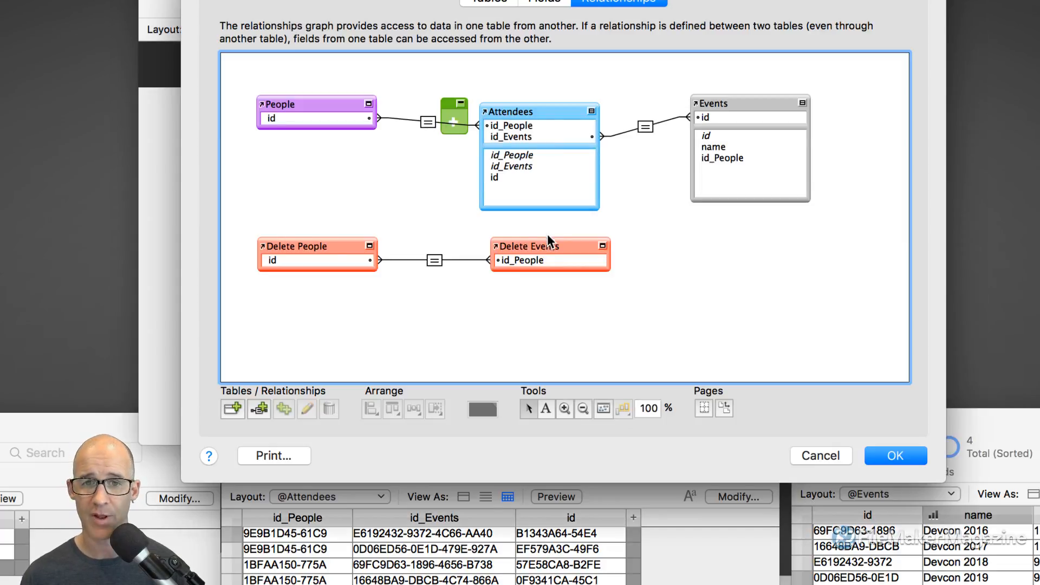
{"action": "left_click", "coordinate": [326, 108]}
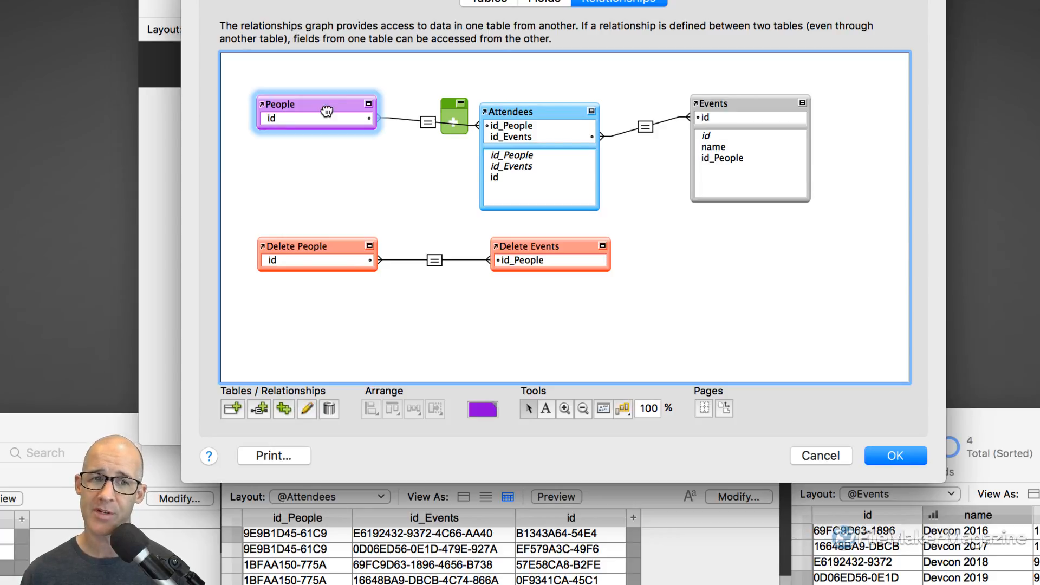
{"action": "left_click", "coordinate": [428, 121]}
{"action": "double_click", "coordinate": [428, 122]}
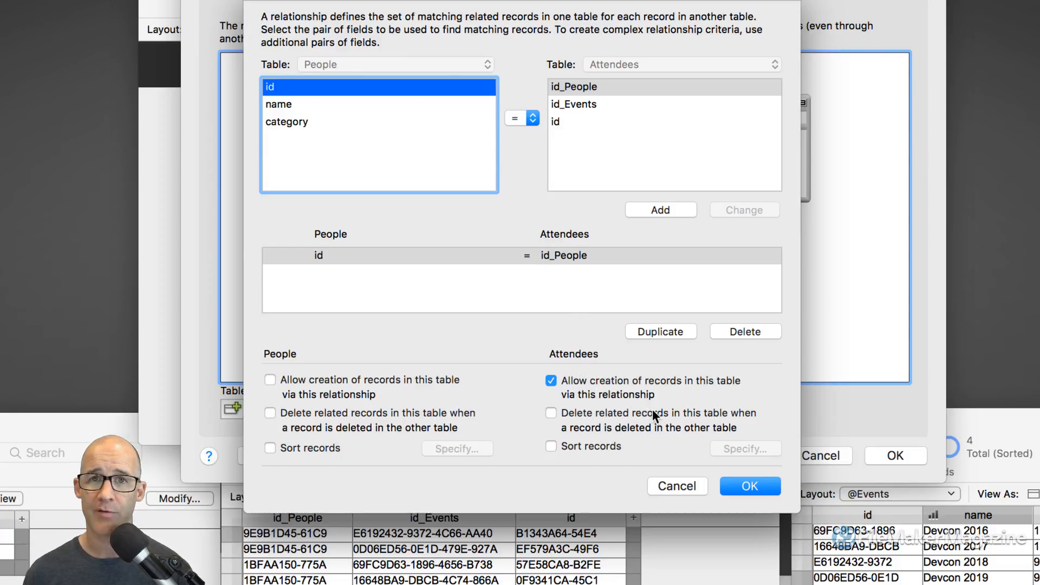
{"action": "left_click", "coordinate": [747, 489]}
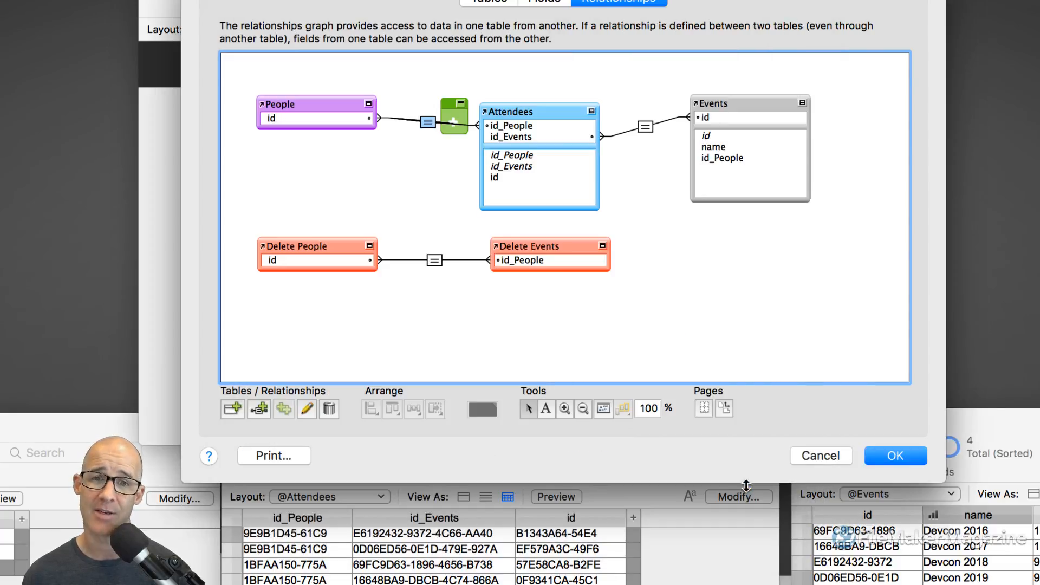
Trace the table occurrences from People through Attendees to Events in the relationships graph
{"action": "left_click", "coordinate": [320, 102]}
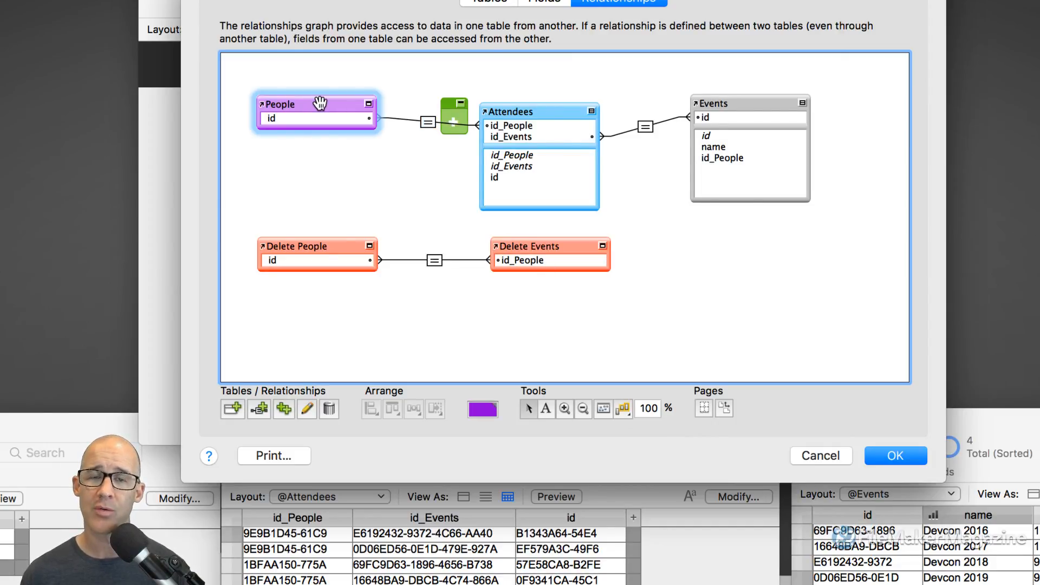
{"action": "left_click", "coordinate": [513, 108]}
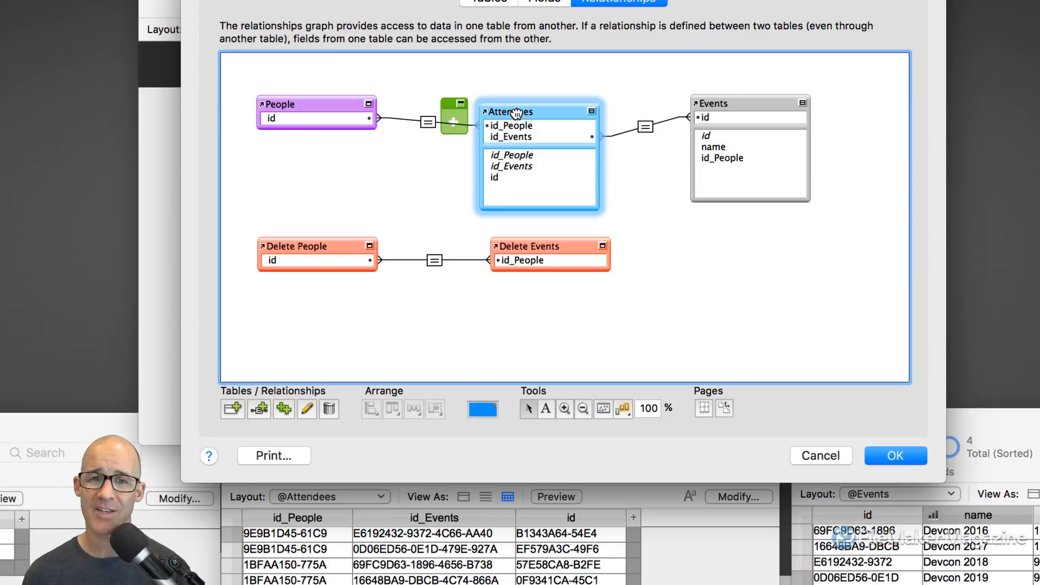
{"action": "left_click", "coordinate": [723, 102]}
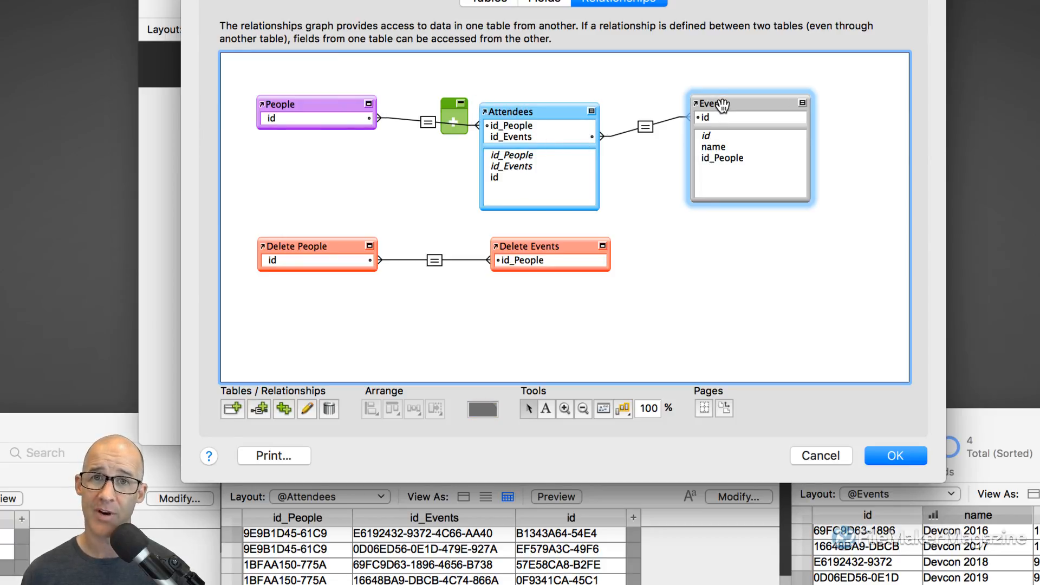
Disable creation of Events records through the Attendees-to-Events relationship, save the database changes and return to the People layout
{"action": "left_click", "coordinate": [645, 127]}
{"action": "double_click", "coordinate": [645, 127]}
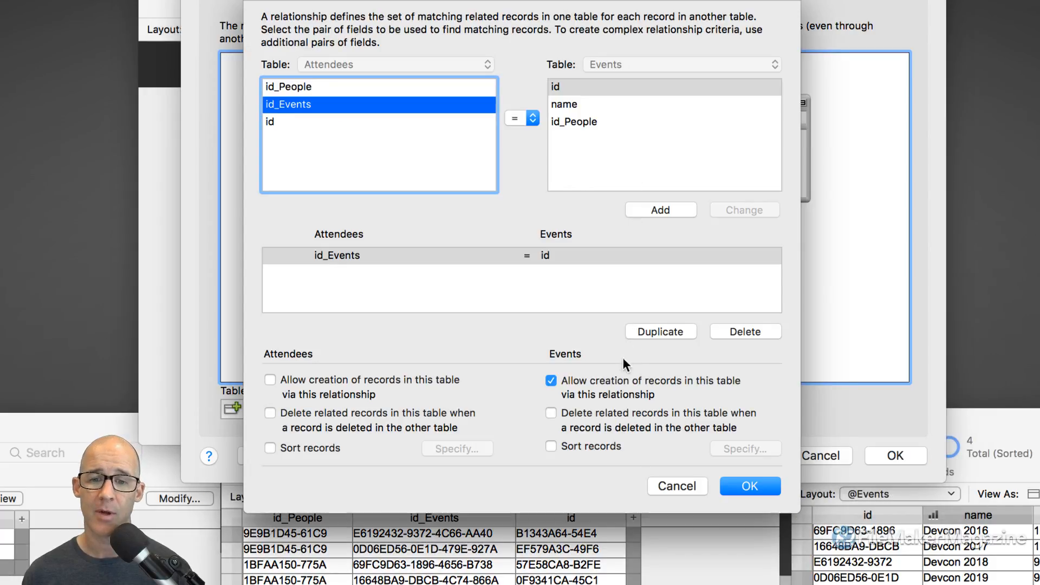
{"action": "left_click", "coordinate": [576, 385]}
{"action": "left_click", "coordinate": [574, 390]}
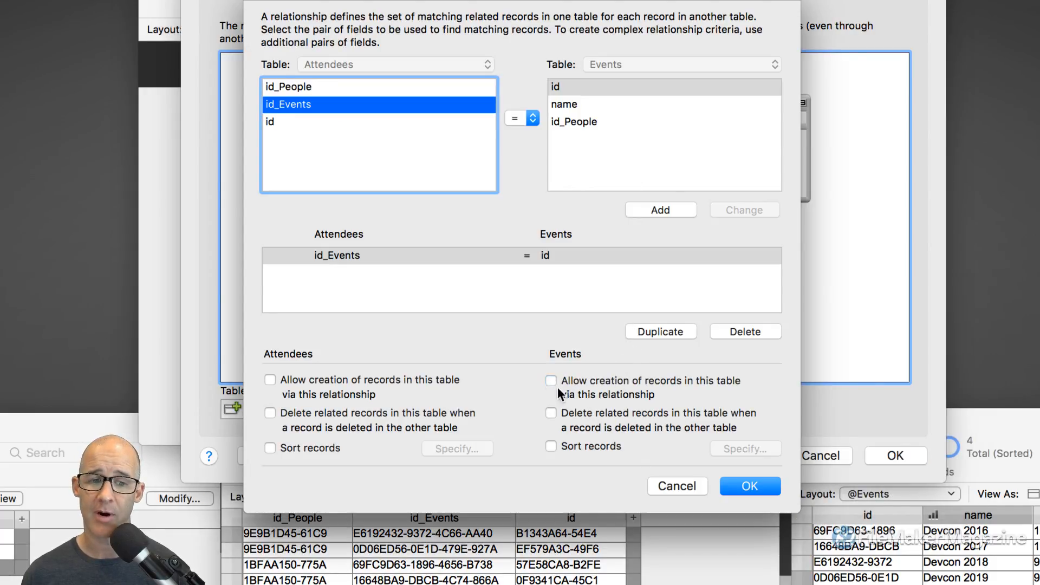
{"action": "left_click", "coordinate": [752, 489]}
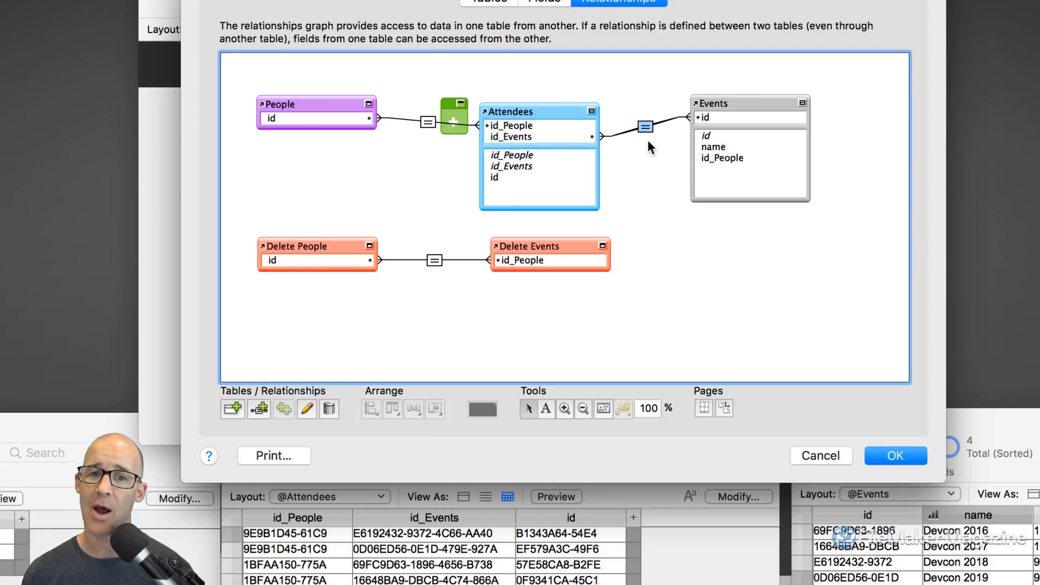
{"action": "left_click", "coordinate": [549, 110]}
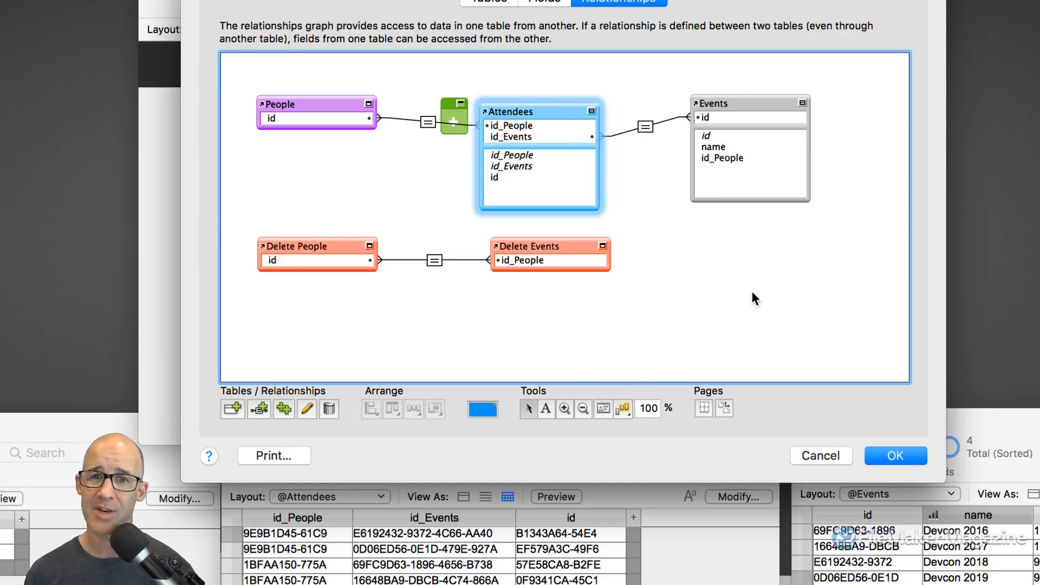
{"action": "left_click", "coordinate": [886, 455]}
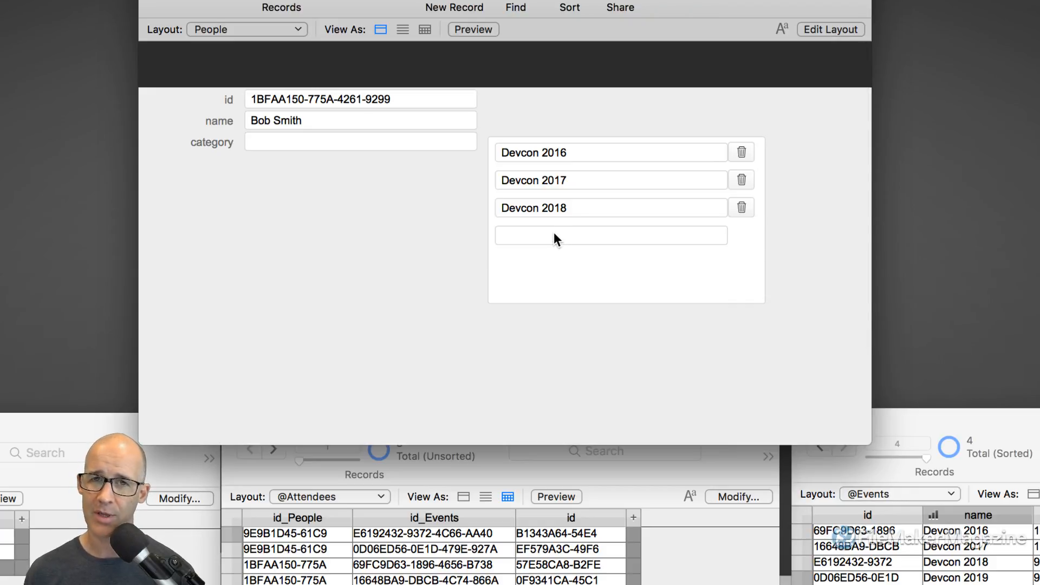
{"action": "scroll", "coordinate": [554, 237], "scroll_direction": "left", "scroll_amount": 2}
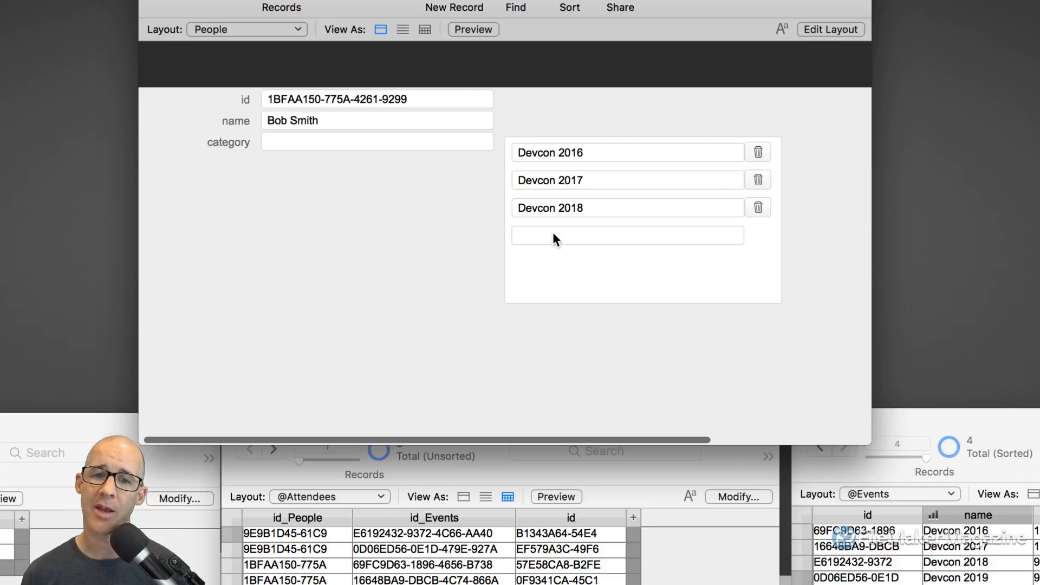
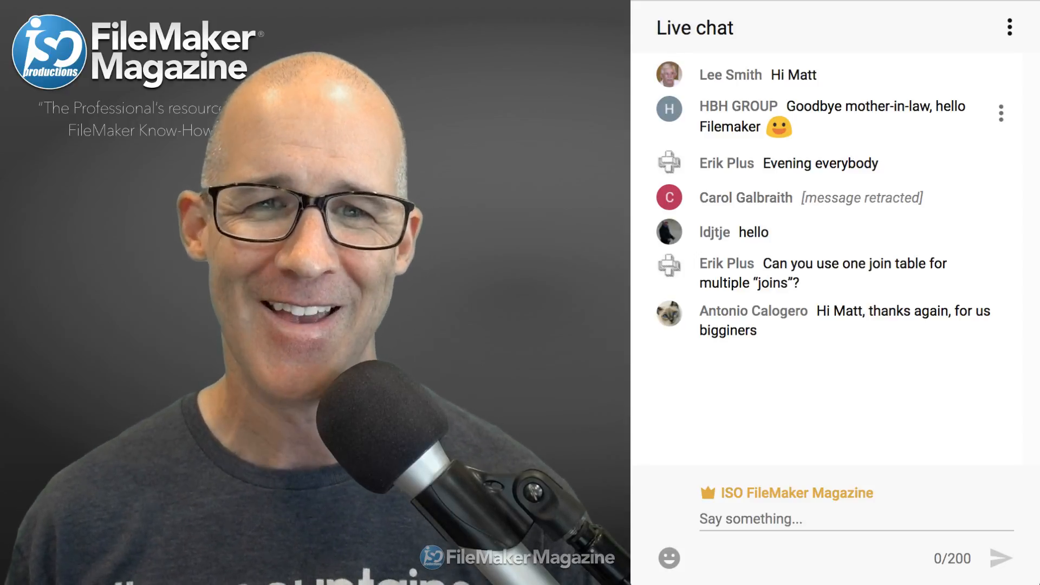
Highlight and read the live chat messages in turn, ending with the question about using one join table for multiple joins
{"action": "left_click_drag", "start_coordinate": [788, 107], "coordinate": [958, 129]}
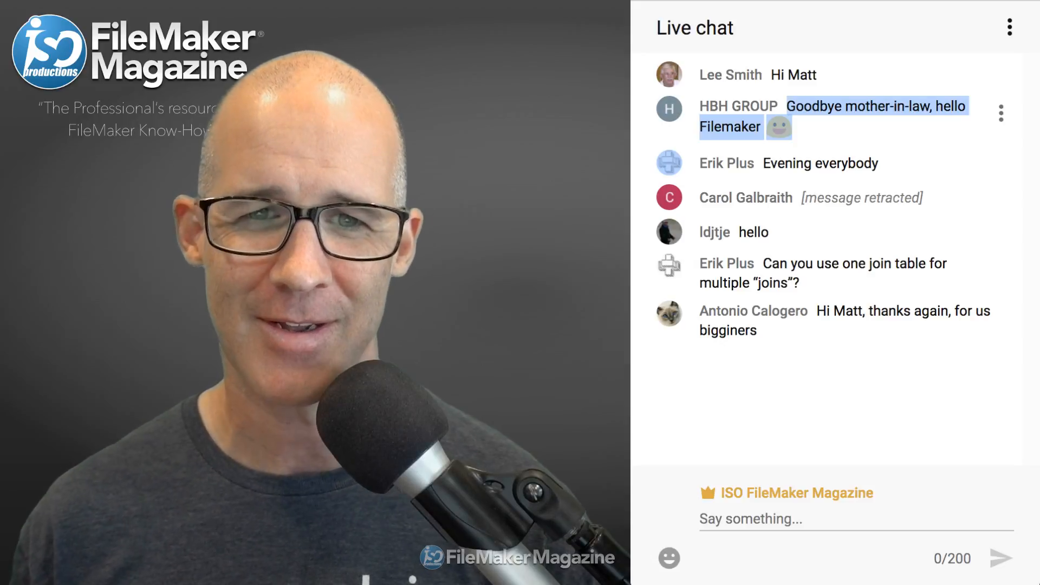
{"action": "left_click_drag", "start_coordinate": [764, 164], "coordinate": [882, 164]}
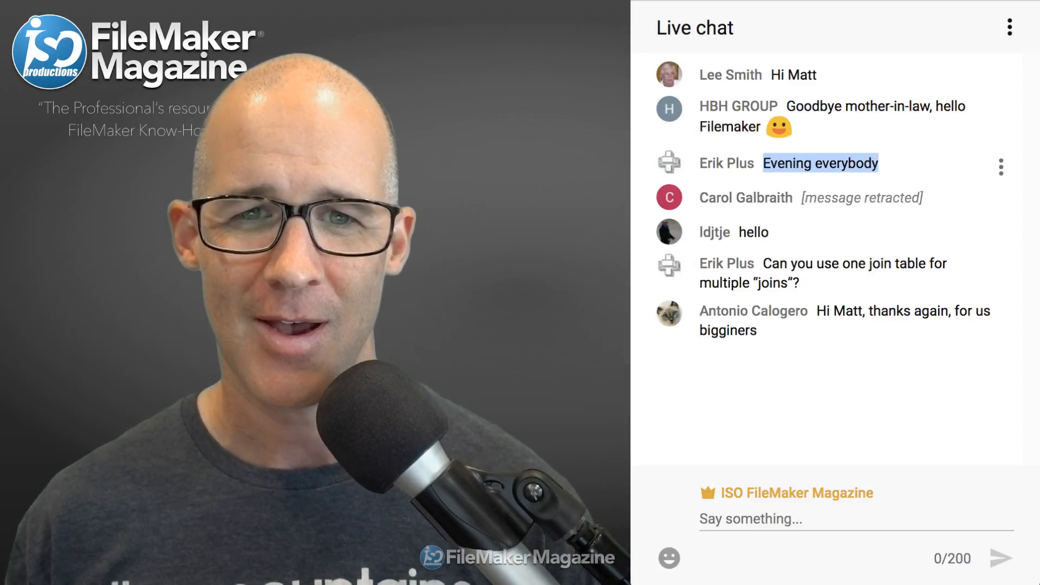
{"action": "left_click_drag", "start_coordinate": [763, 263], "coordinate": [802, 284]}
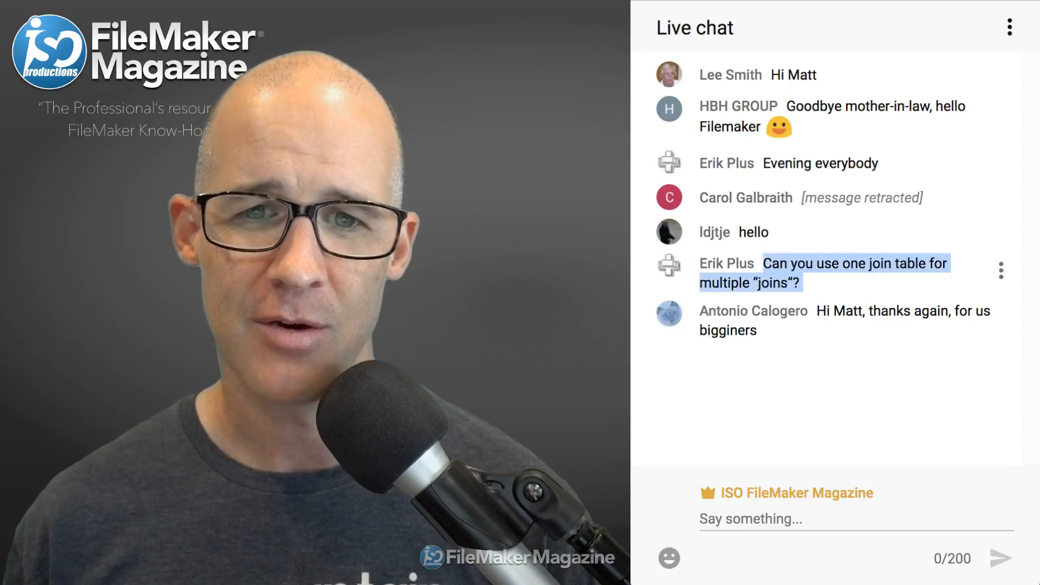